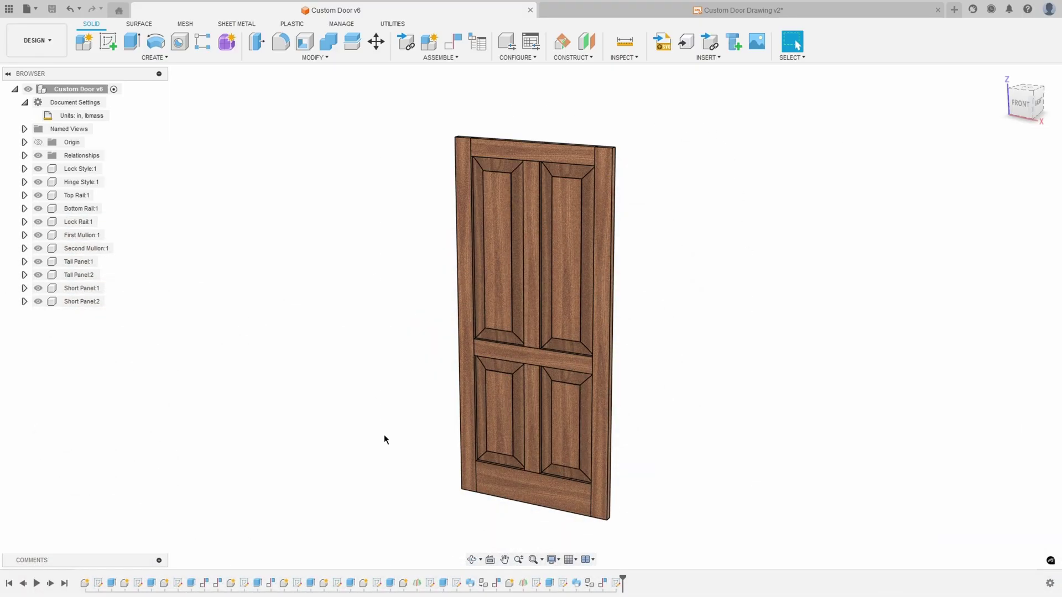
- Review the door's parameters and the custom table on the Custom Door Drawing sheet
{"action": "left_click", "coordinate": [314, 57]}
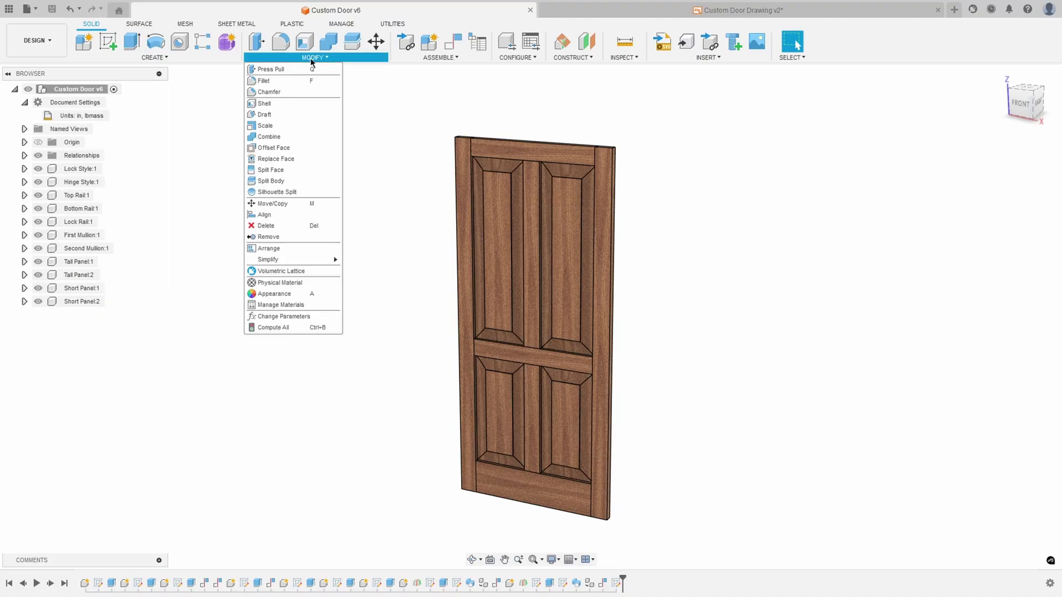
{"action": "left_click", "coordinate": [297, 316]}
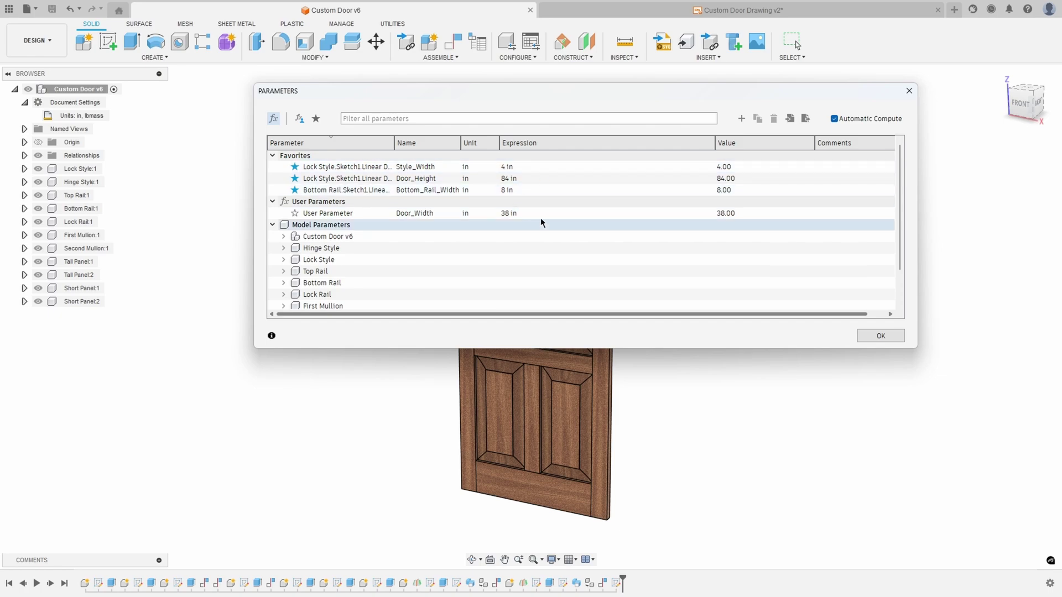
{"action": "left_click", "coordinate": [871, 335]}
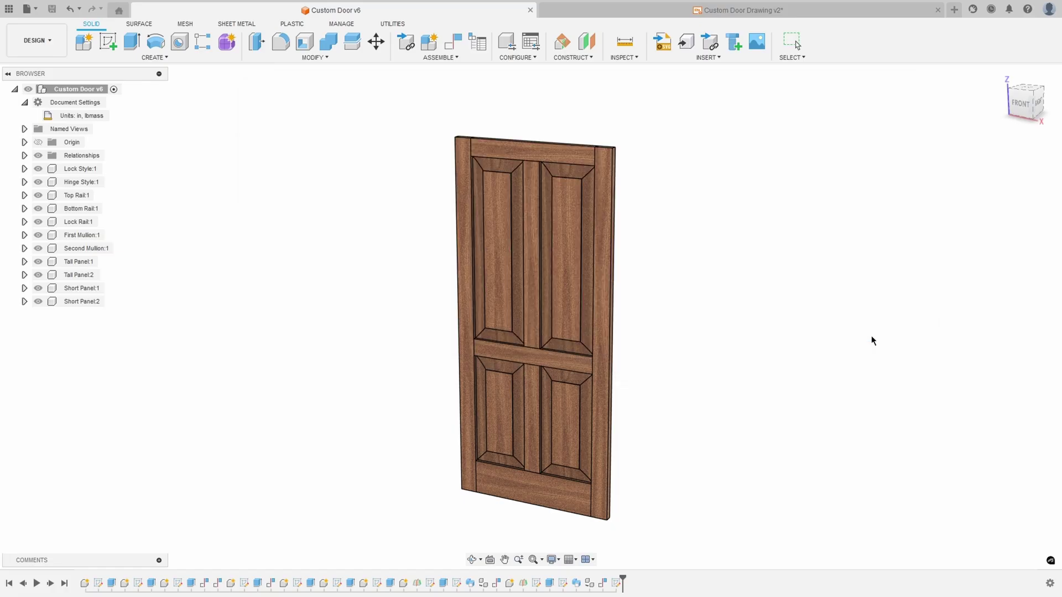
{"action": "left_click", "coordinate": [652, 10]}
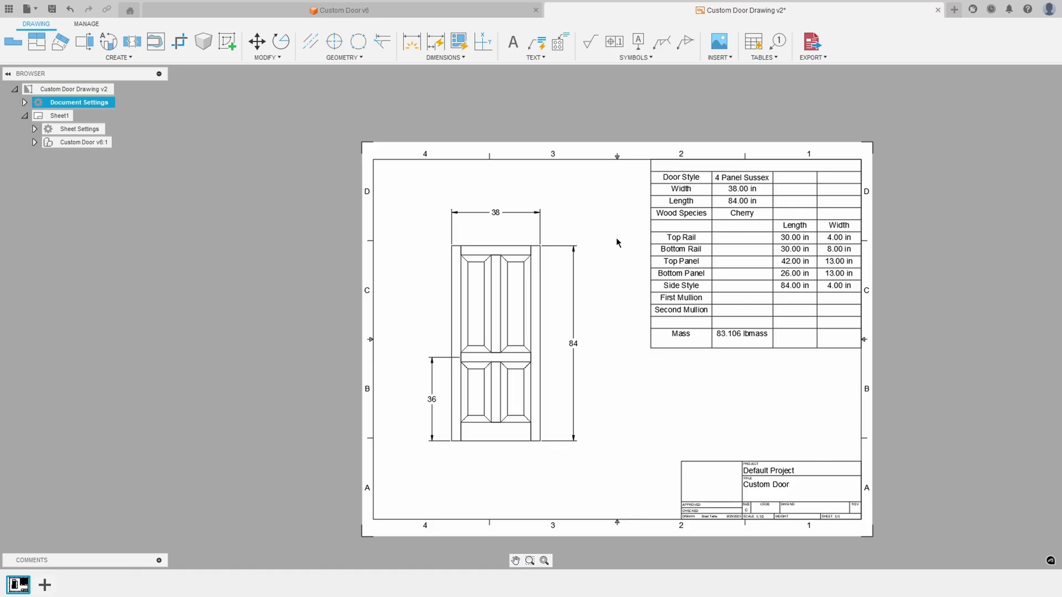
{"action": "left_click", "coordinate": [661, 213]}
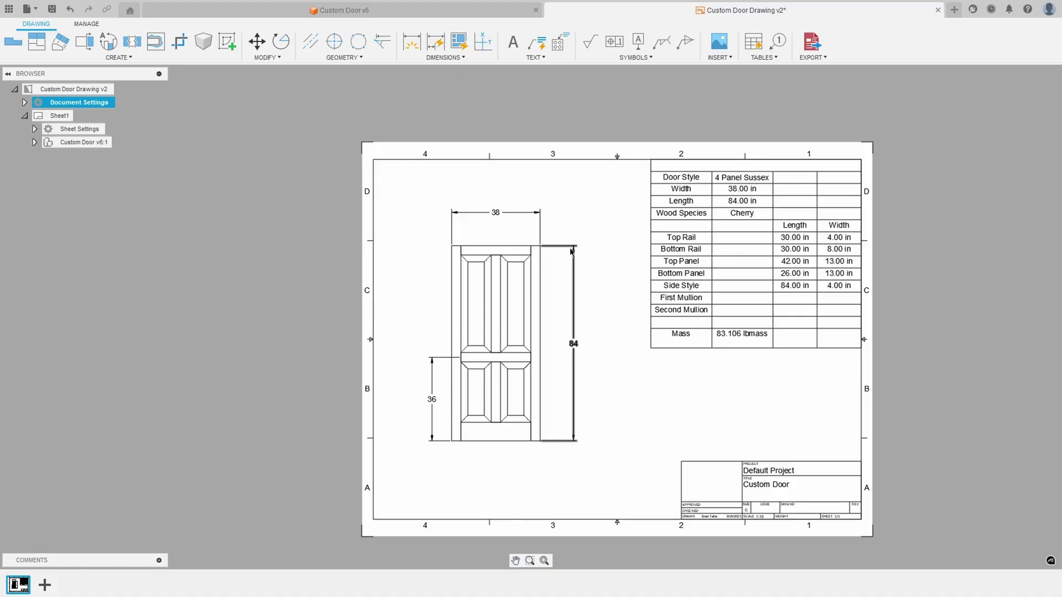
- In the door design, set the top-level component's description property to 4 Panel Smooth
{"action": "left_click", "coordinate": [379, 16]}
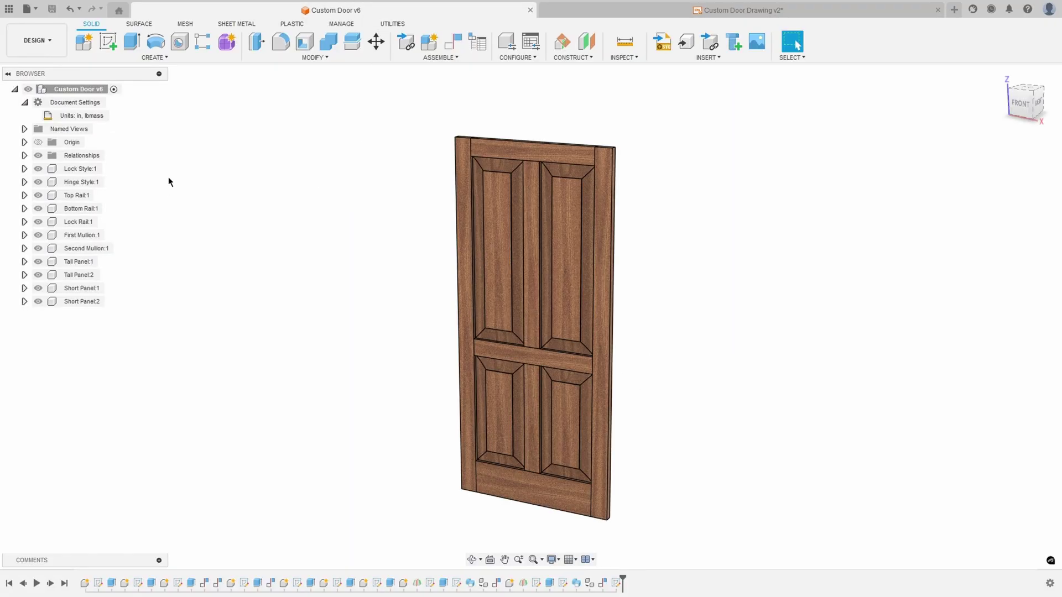
{"action": "right_click", "coordinate": [84, 89]}
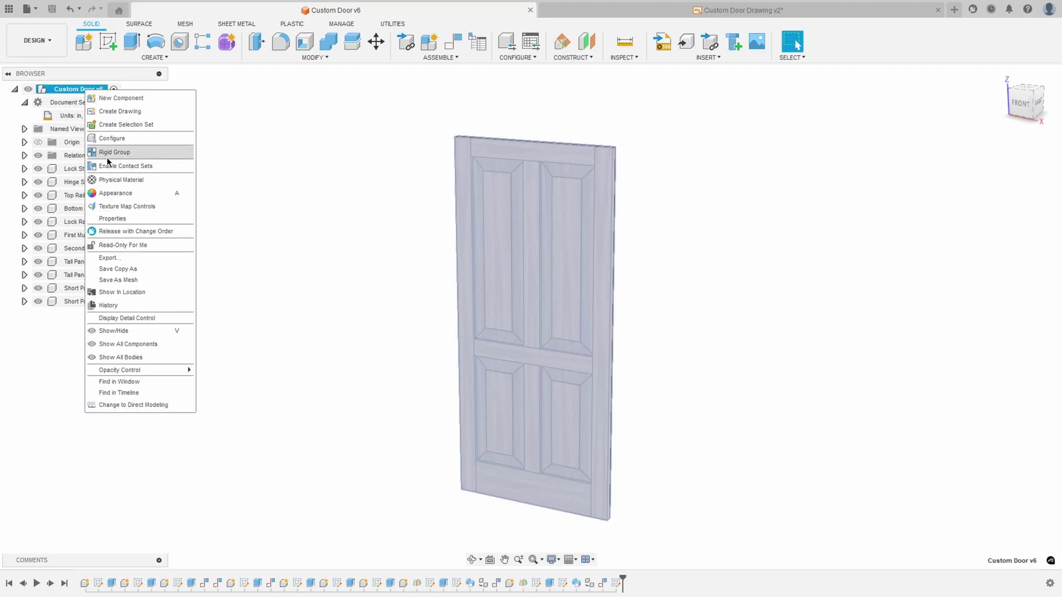
{"action": "left_click", "coordinate": [128, 218]}
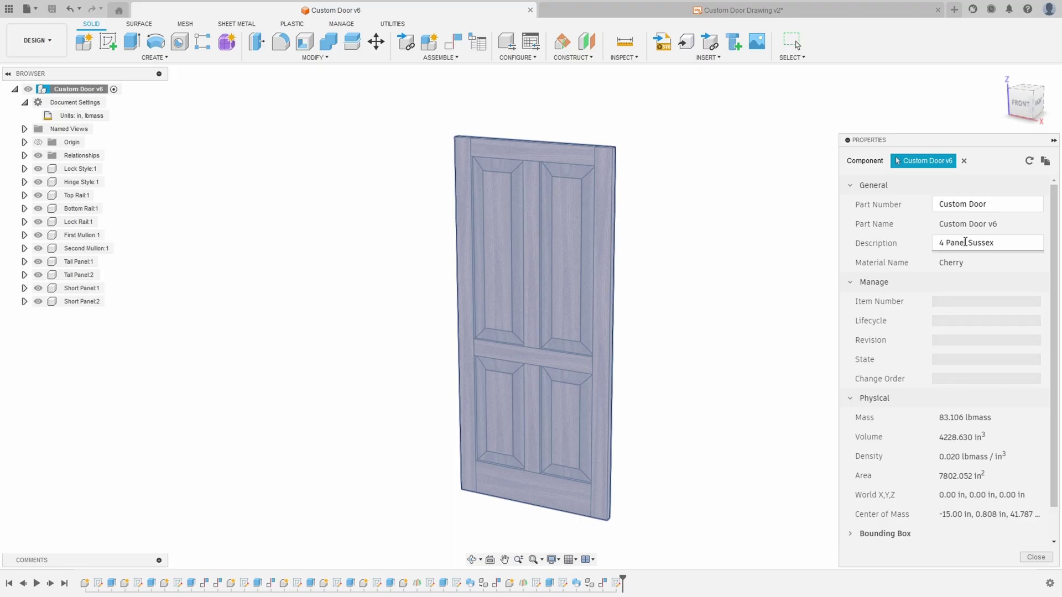
{"action": "mouse_move", "coordinate": [993, 243]}
{"action": "left_mouse_down"}
{"action": "mouse_move", "coordinate": [971, 243]}
{"action": "mouse_move", "coordinate": [992, 245]}
{"action": "left_mouse_up"}
{"action": "type", "text": "Smooth"}
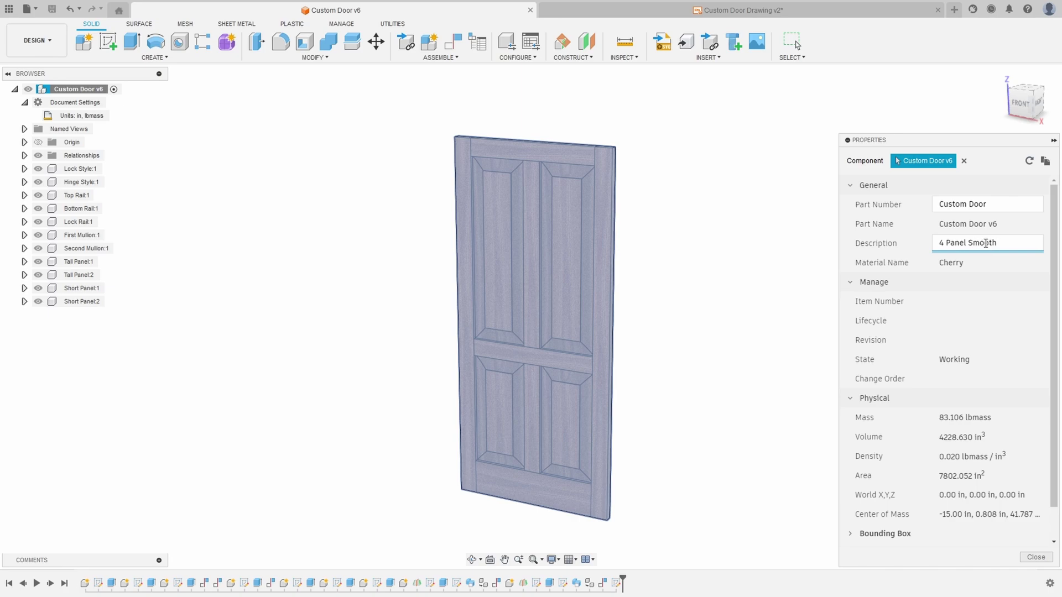
{"action": "left_click", "coordinate": [1035, 557]}
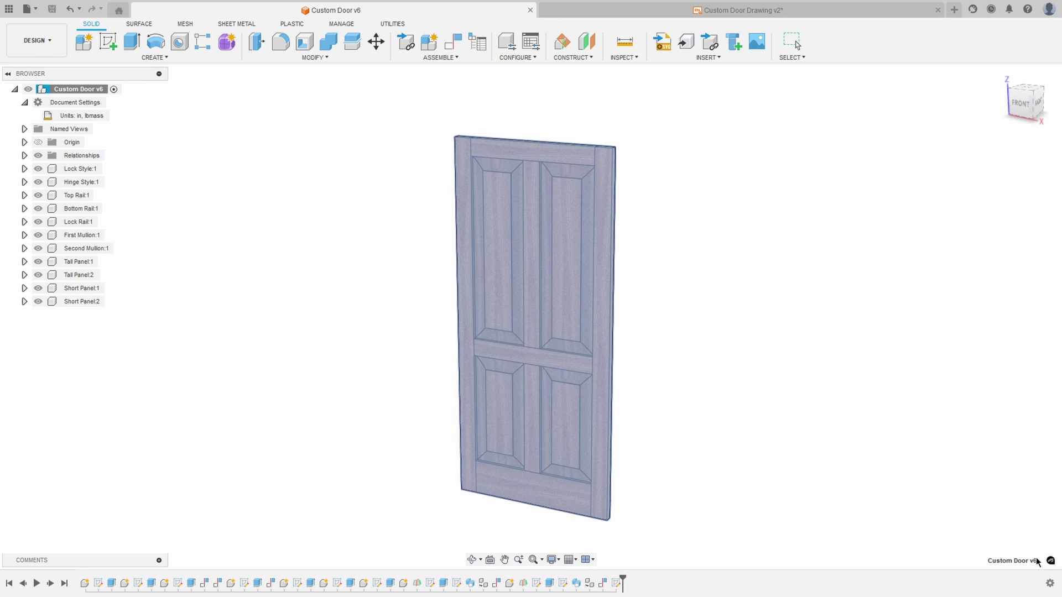
- Set the Door_Height parameter to 92 in
{"action": "left_click", "coordinate": [300, 58]}
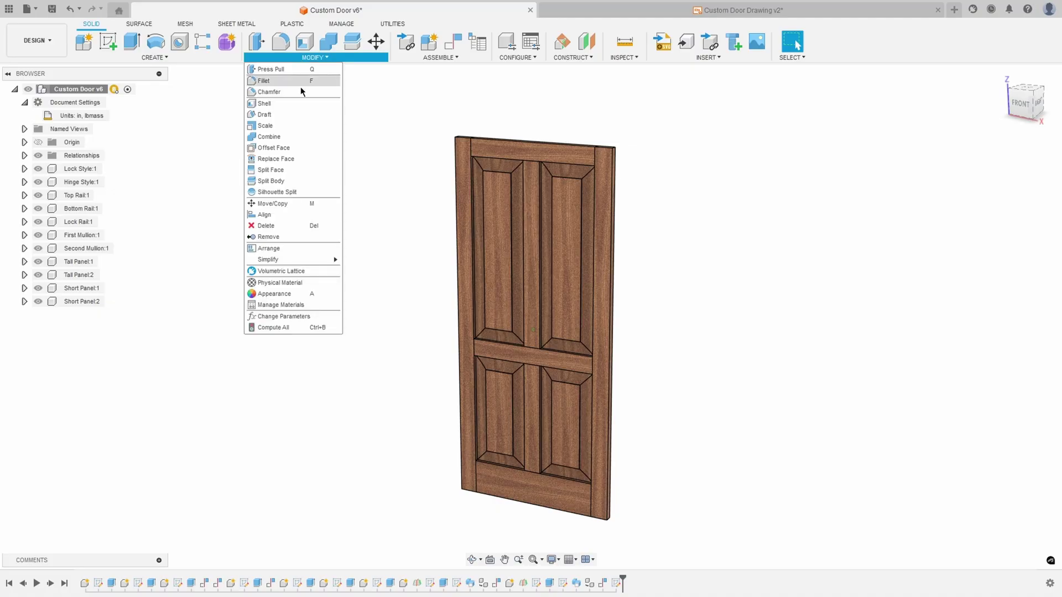
{"action": "left_click", "coordinate": [298, 317]}
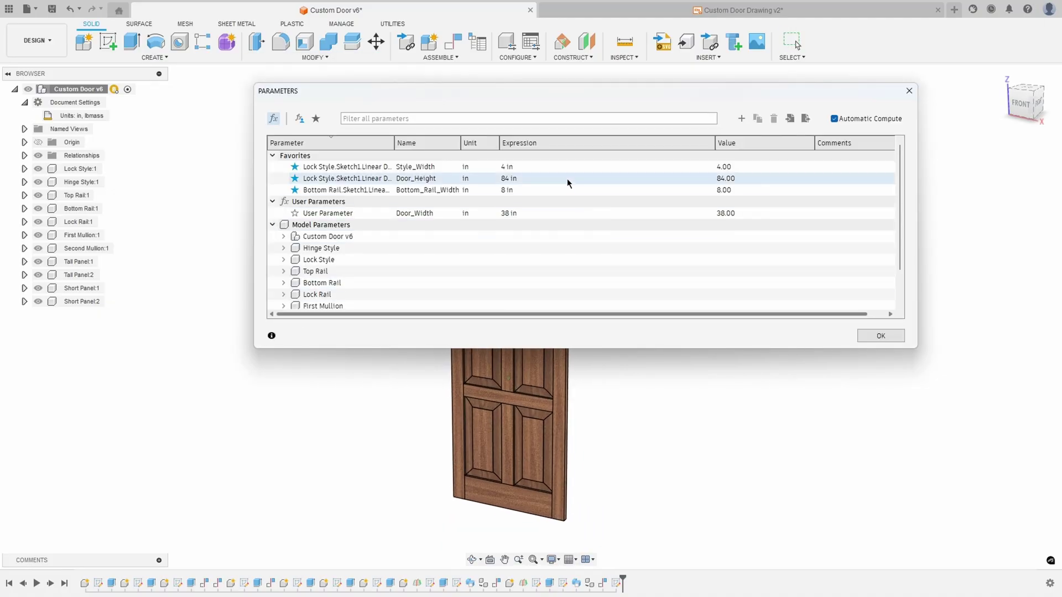
{"action": "double_click", "coordinate": [525, 179]}
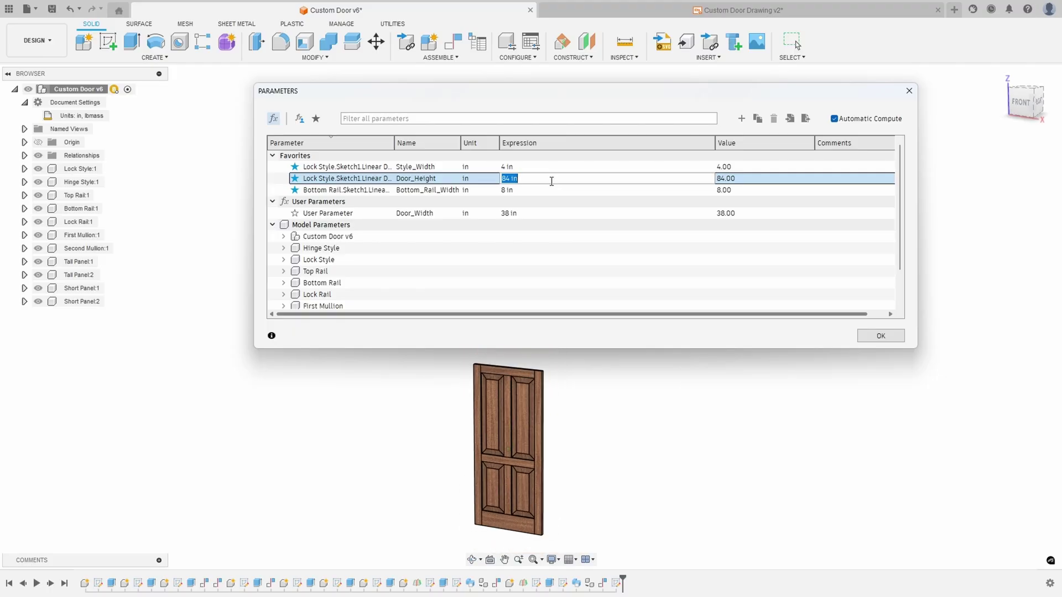
{"action": "type", "text": "92"}
{"action": "key", "text": "Return"}
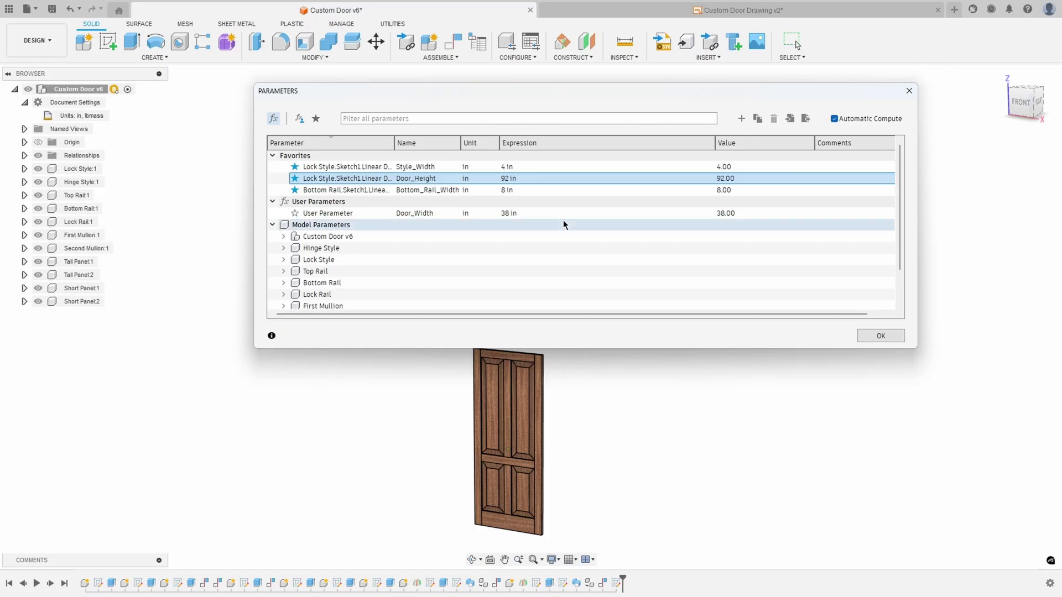
- Set the Door_Width parameter to 42 in and Bottom_Rail_Width to 12 in, and accept the parameter changes
{"action": "left_click", "coordinate": [539, 213]}
{"action": "type", "text": "42"}
{"action": "key", "text": "Return"}
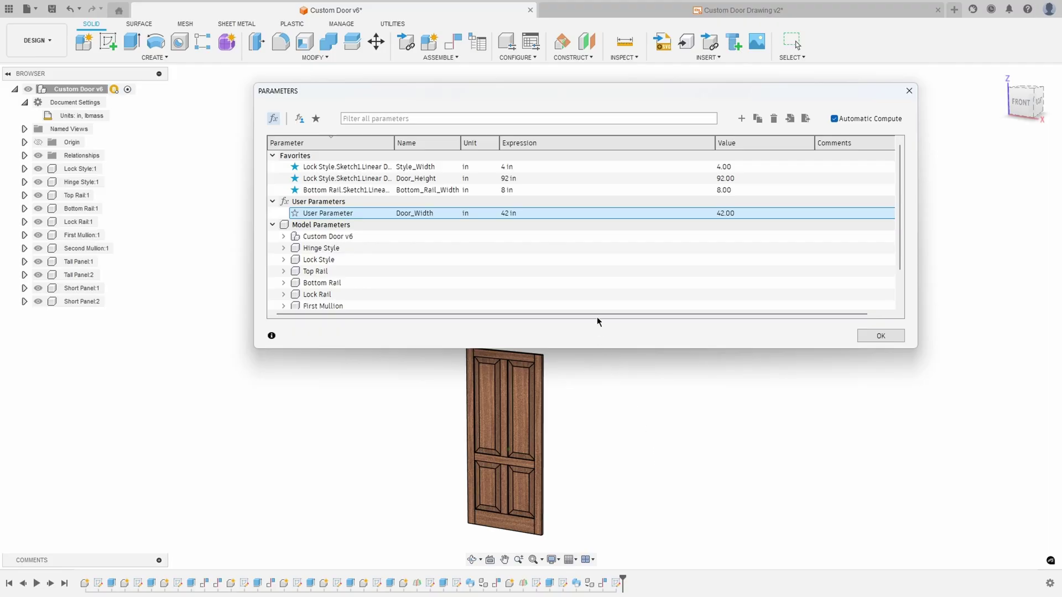
{"action": "double_click", "coordinate": [514, 191]}
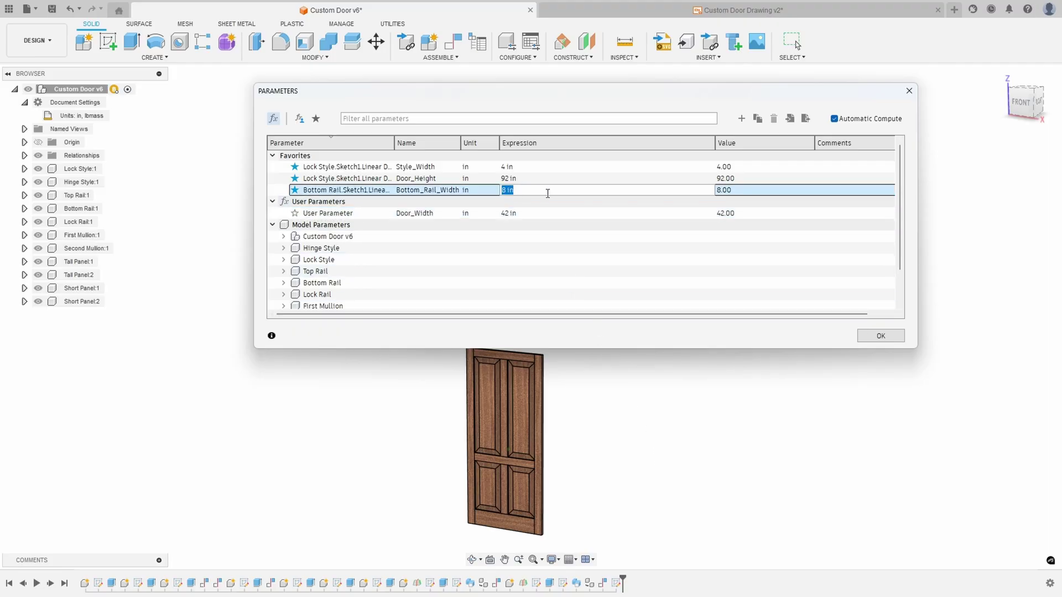
{"action": "type", "text": "12"}
{"action": "key", "text": "Return"}
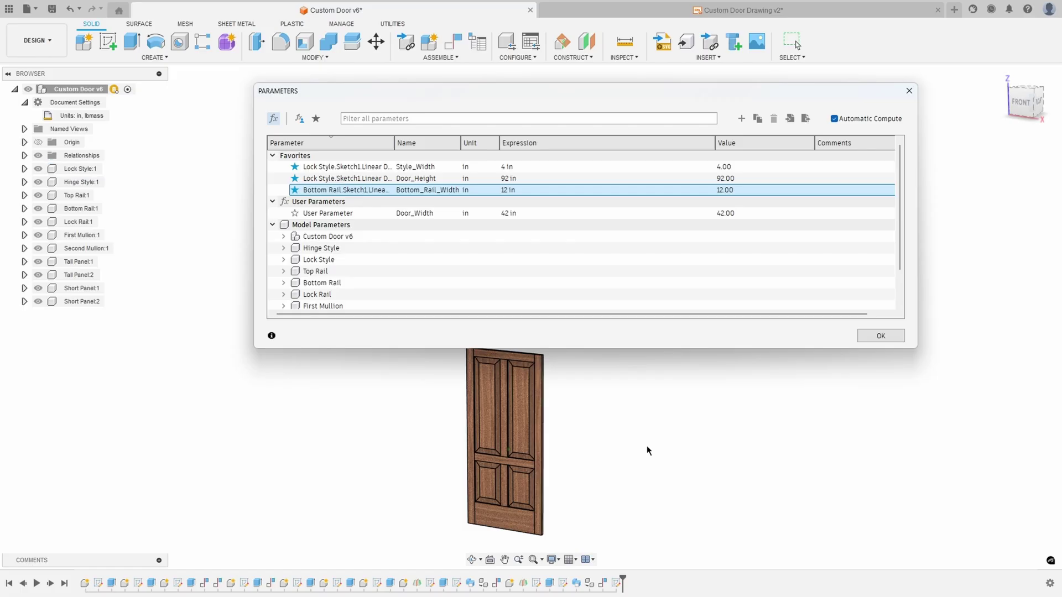
{"action": "left_click", "coordinate": [893, 338]}
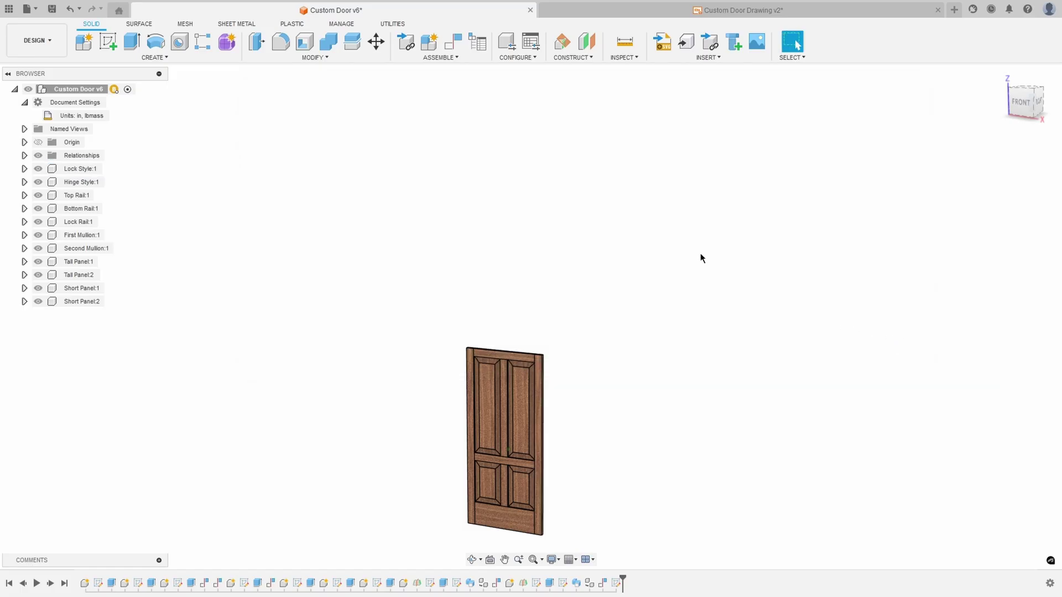
- Save the door design and update the Custom Door Drawing to its latest version
{"action": "left_click", "coordinate": [53, 9]}
{"action": "left_click", "coordinate": [526, 318]}
{"action": "left_click", "coordinate": [647, 12]}
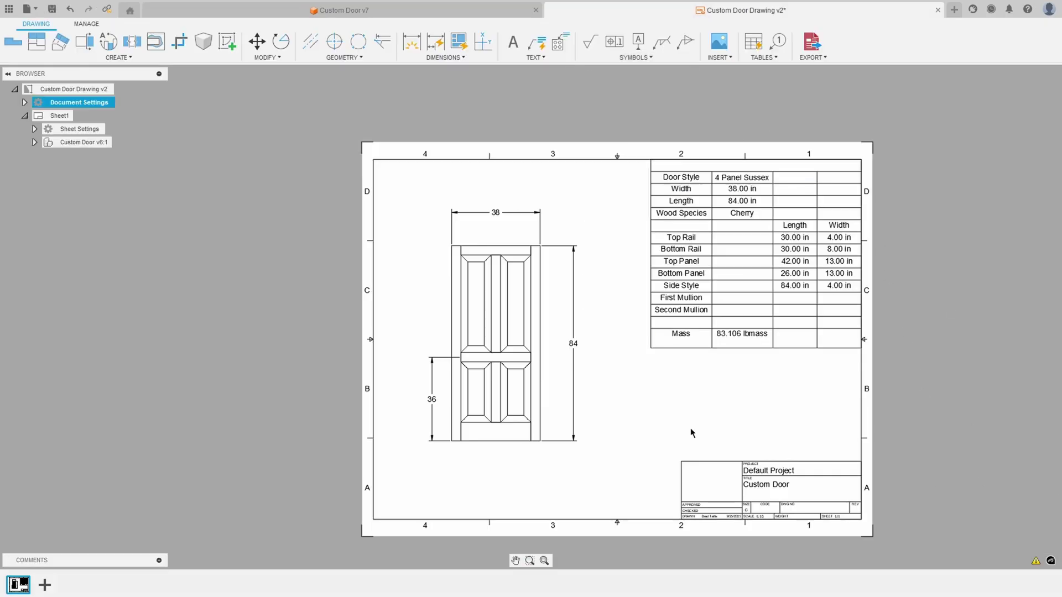
{"action": "left_click", "coordinate": [107, 11]}
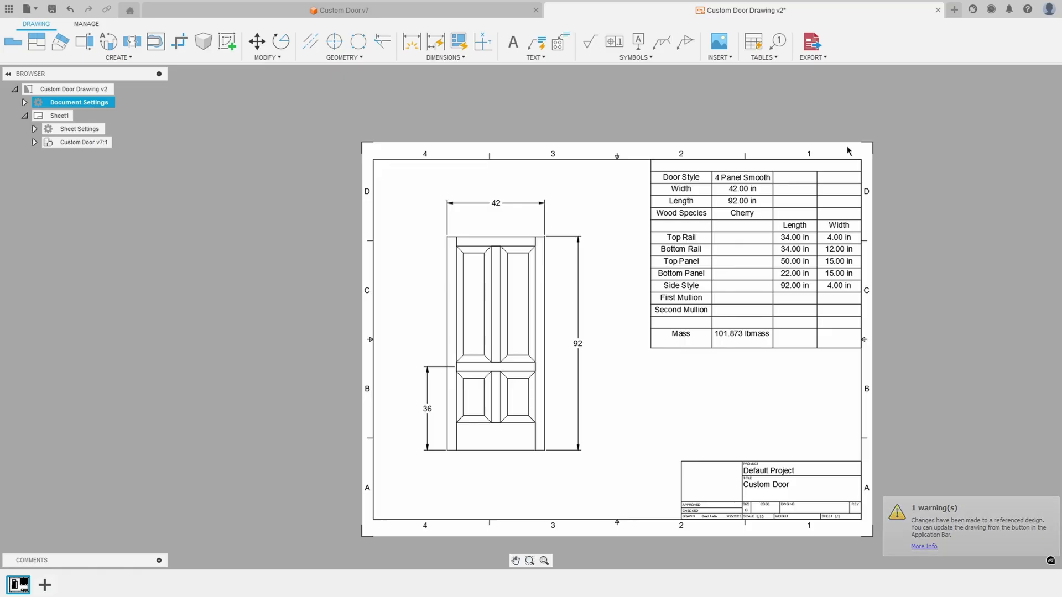
{"action": "left_click", "coordinate": [750, 183]}
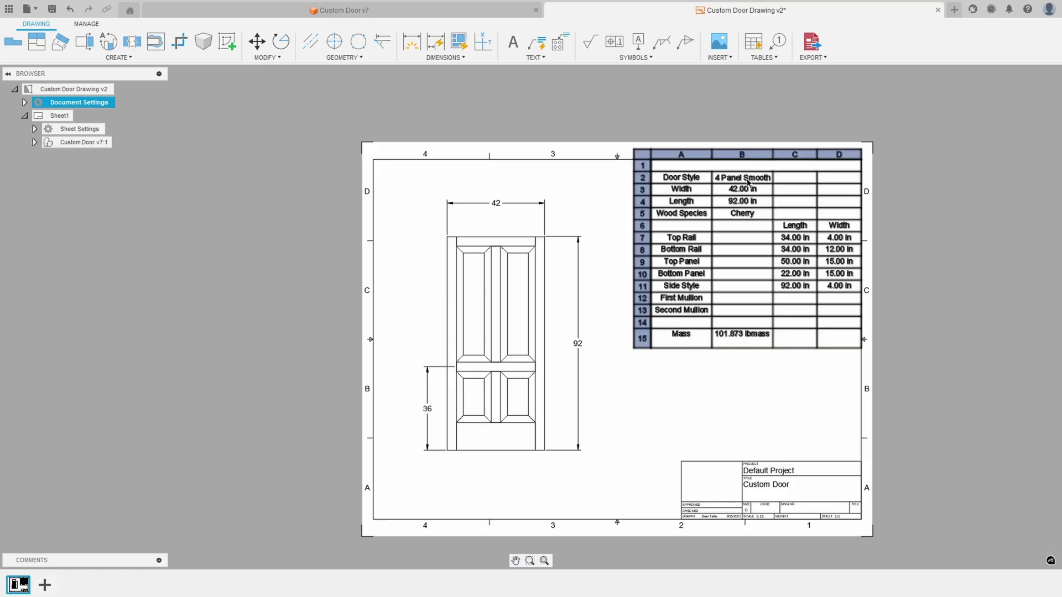
{"action": "left_click", "coordinate": [999, 193]}
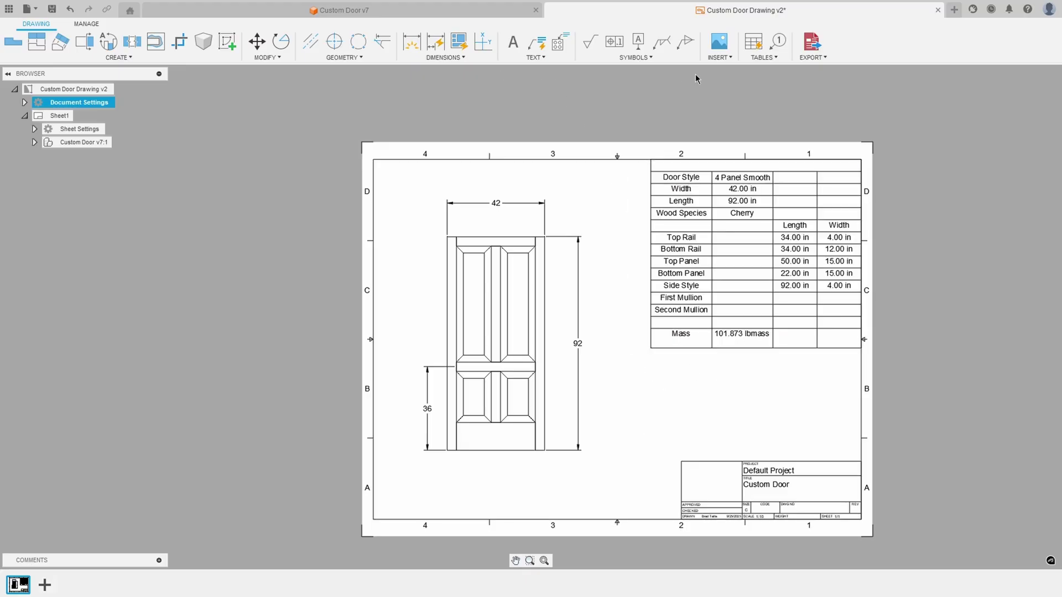
- Place an empty custom table in the upper-left corner of the sheet's border and move the door view down clear of it
{"action": "left_click", "coordinate": [780, 59]}
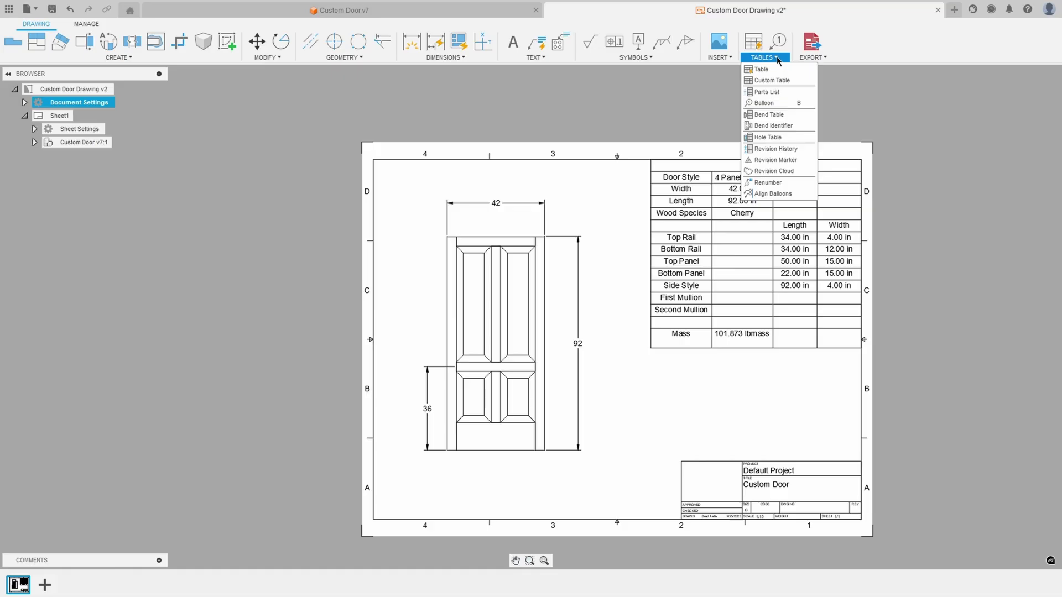
{"action": "left_click", "coordinate": [785, 84]}
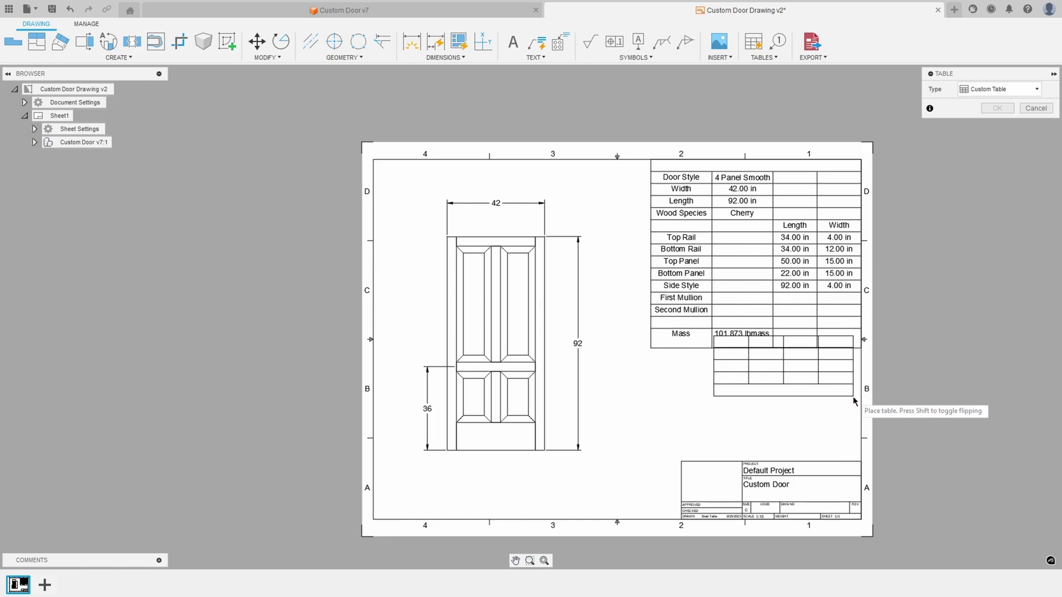
{"action": "left_click", "coordinate": [374, 161]}
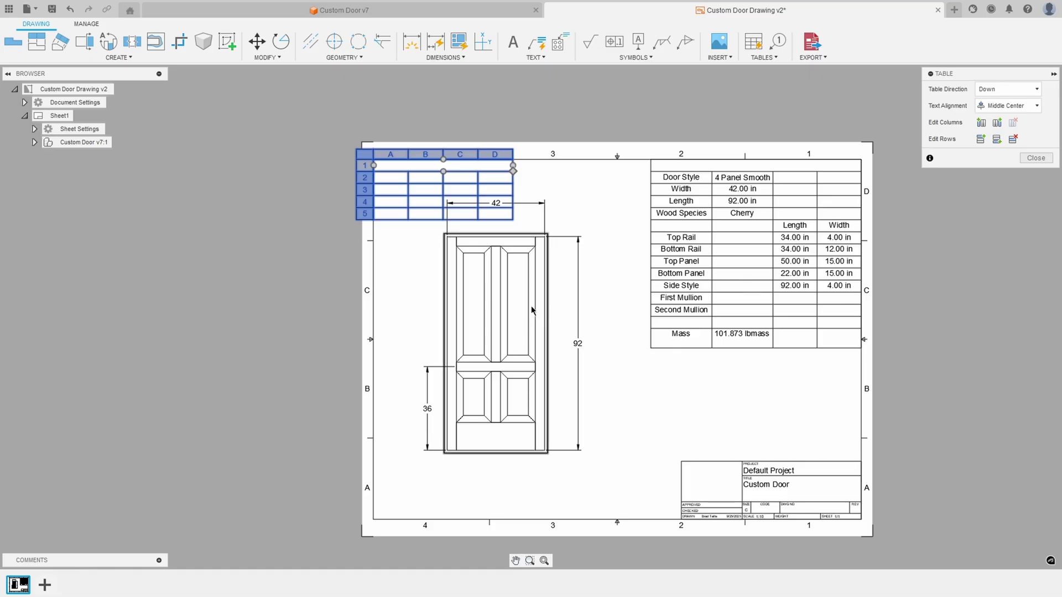
{"action": "left_click", "coordinate": [1020, 160]}
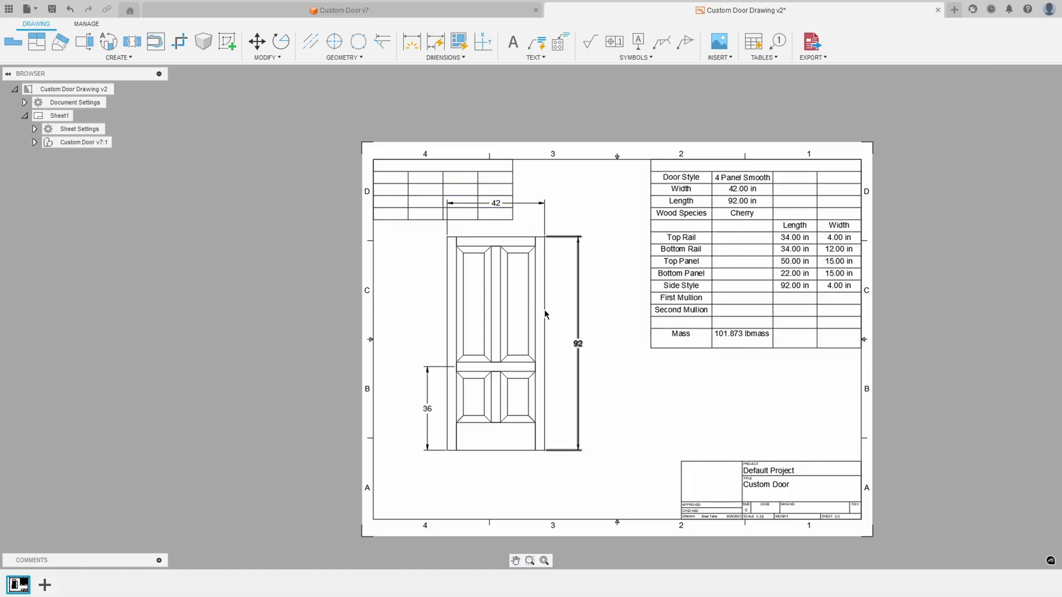
{"action": "left_click", "coordinate": [544, 339]}
{"action": "left_click", "coordinate": [532, 354]}
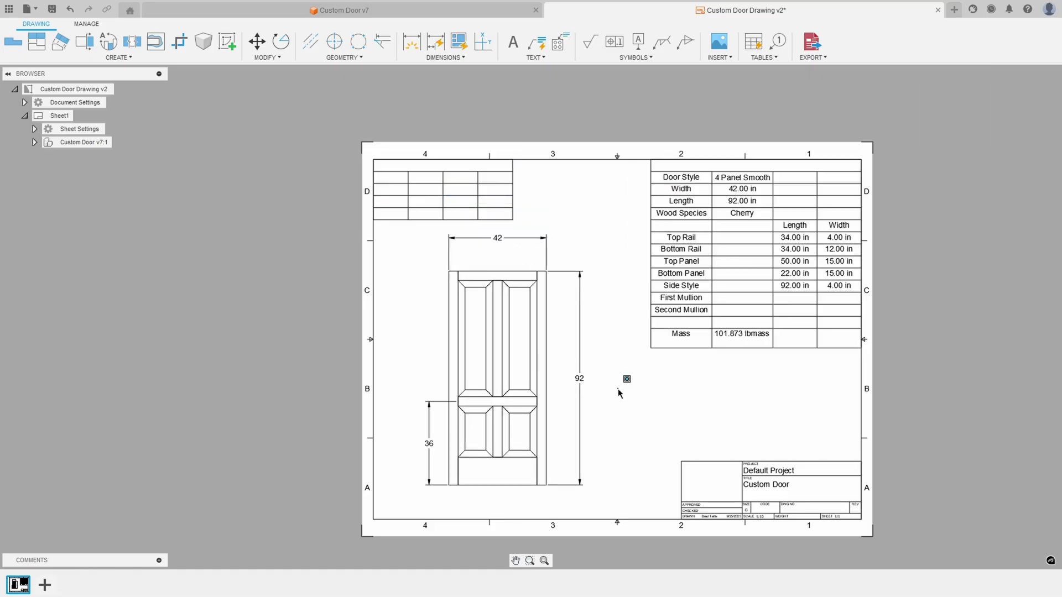
- Widen column D of the new empty custom table slightly
{"action": "scroll", "coordinate": [409, 196], "scroll_direction": "up", "scroll_amount": 3}
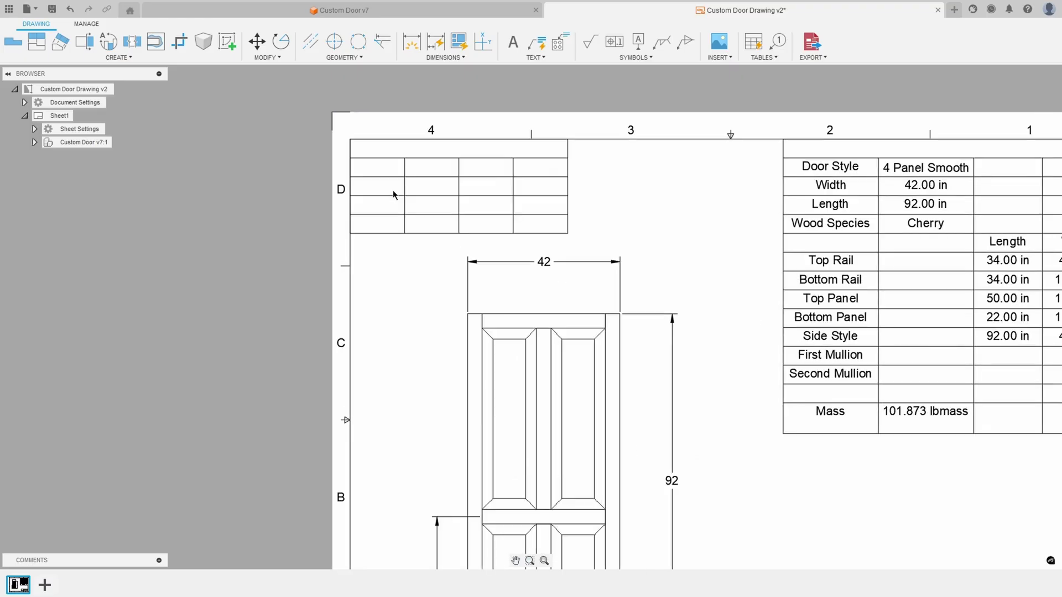
{"action": "middle_click_drag", "start_coordinate": [394, 194], "coordinate": [428, 245]}
{"action": "left_click", "coordinate": [457, 228]}
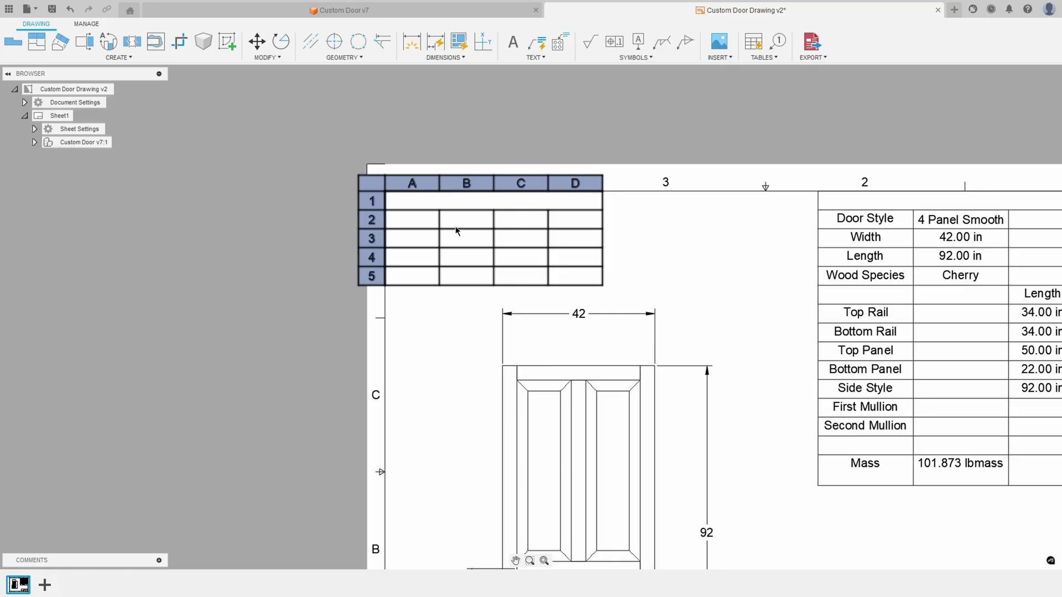
{"action": "left_click", "coordinate": [418, 231]}
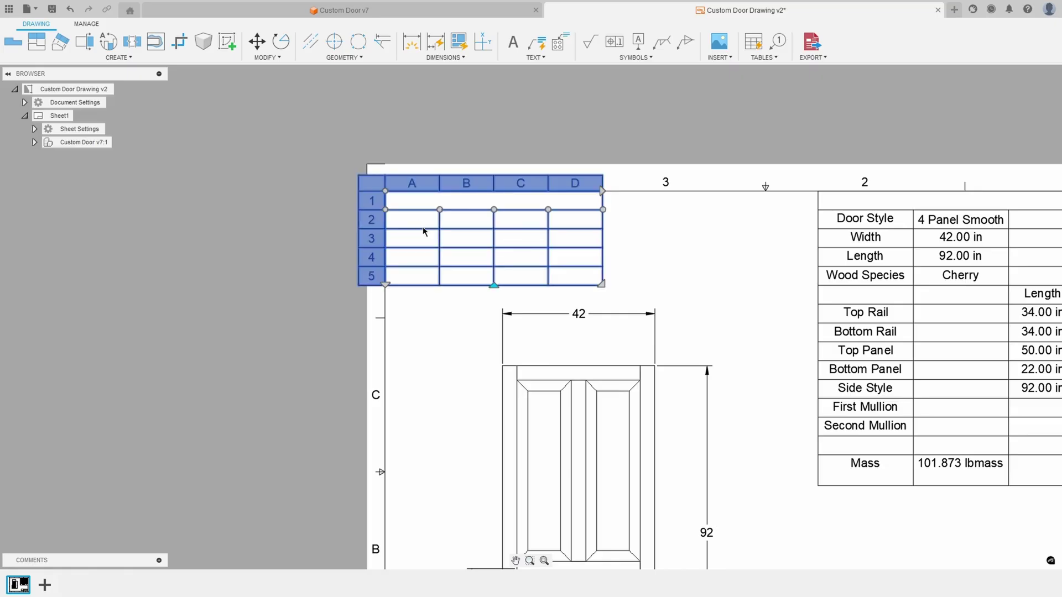
{"action": "left_click_drag", "start_coordinate": [602, 209], "coordinate": [548, 209]}
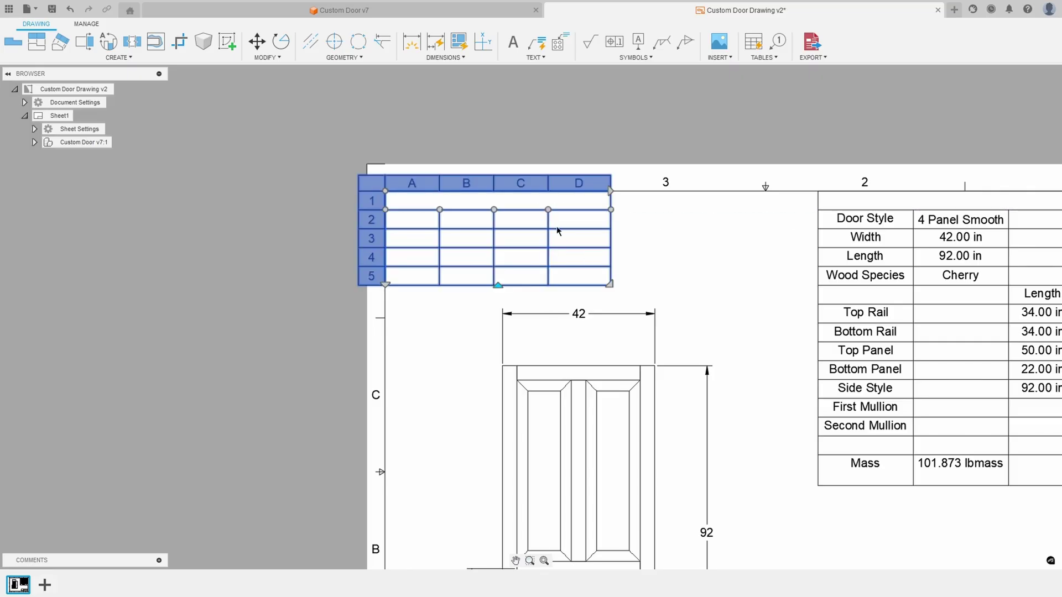
- Insert a row below row 5 of the new custom table
{"action": "left_click", "coordinate": [418, 256]}
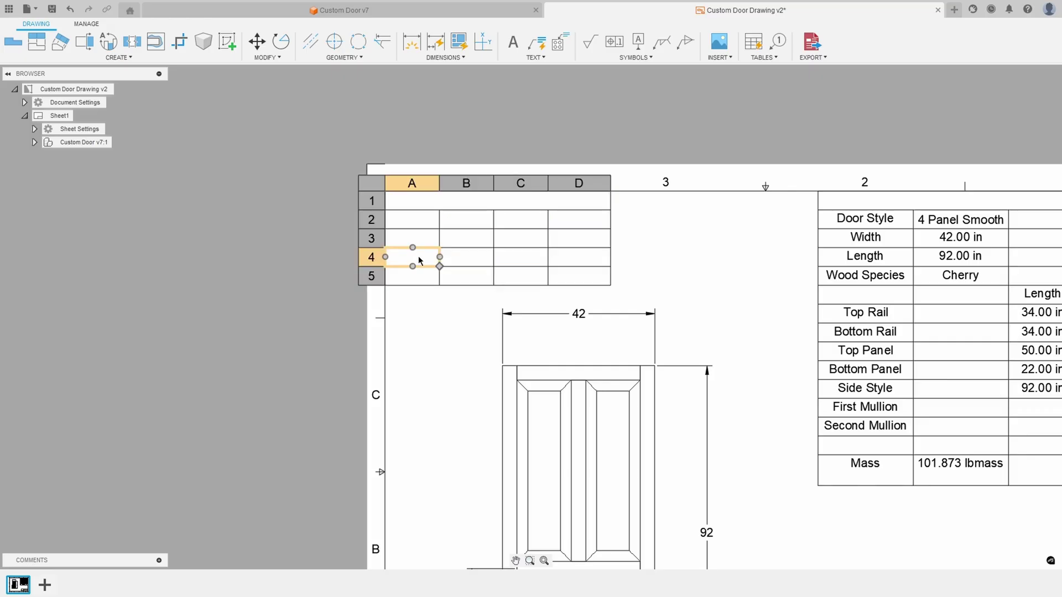
{"action": "left_click", "coordinate": [418, 223]}
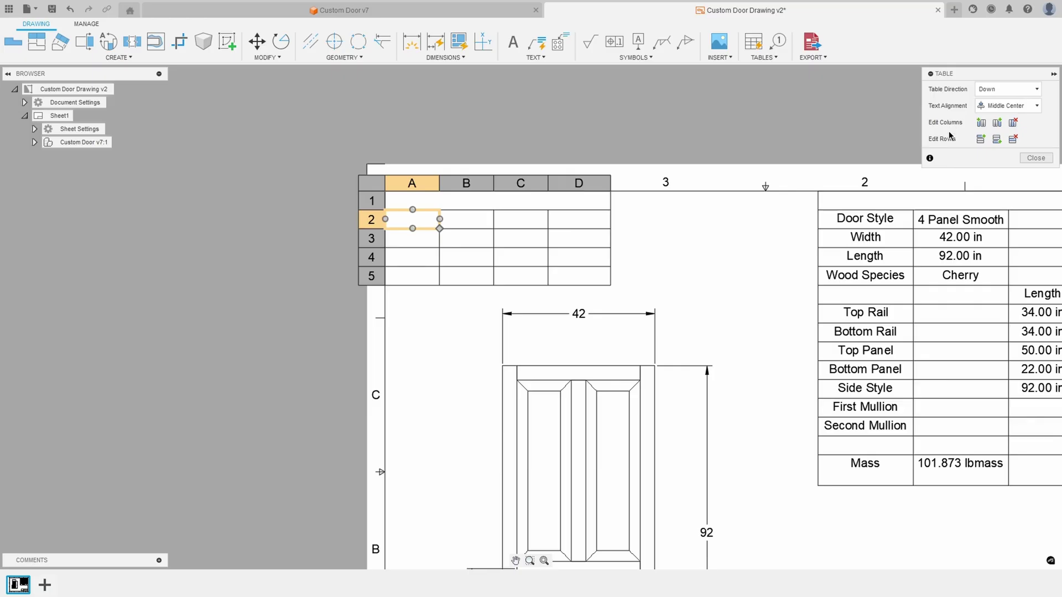
{"action": "left_click", "coordinate": [411, 277]}
{"action": "key", "text": "Escape"}
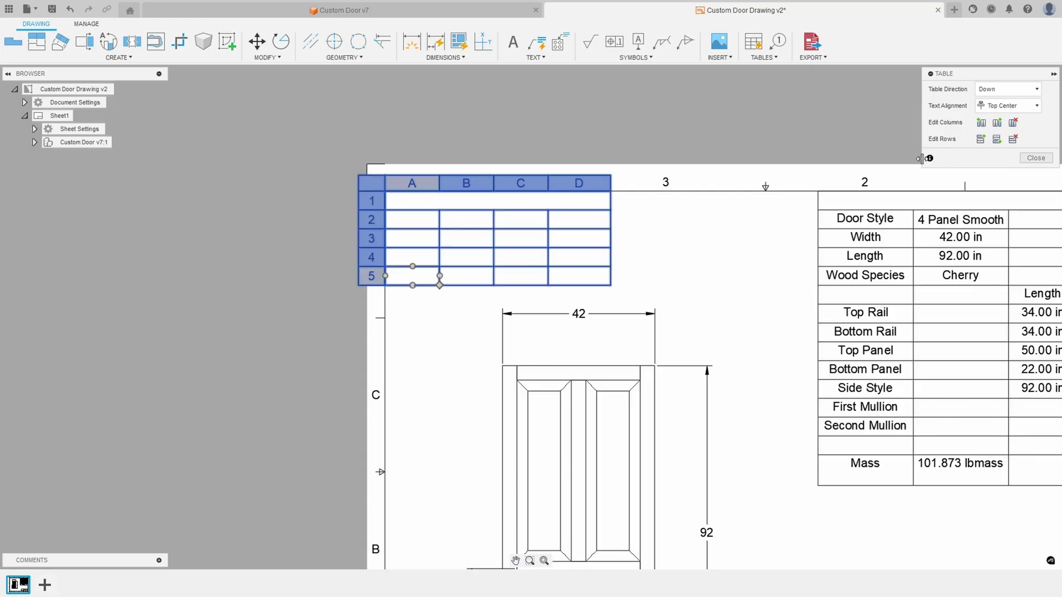
{"action": "left_click", "coordinate": [996, 140]}
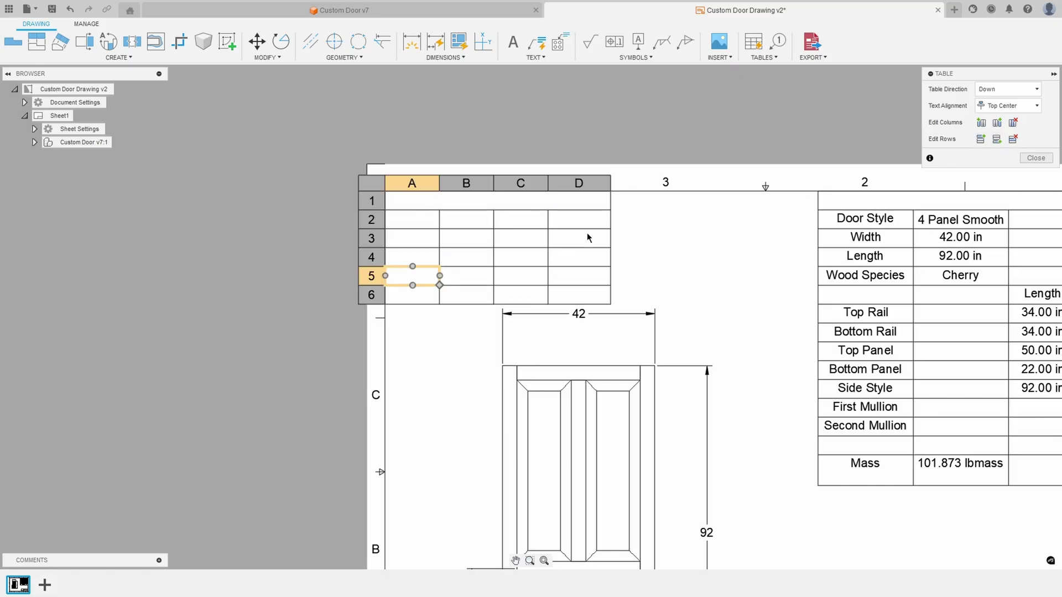
- Delete the two bottom rows, 6 and 5, from the new custom table
{"action": "left_click", "coordinate": [416, 299]}
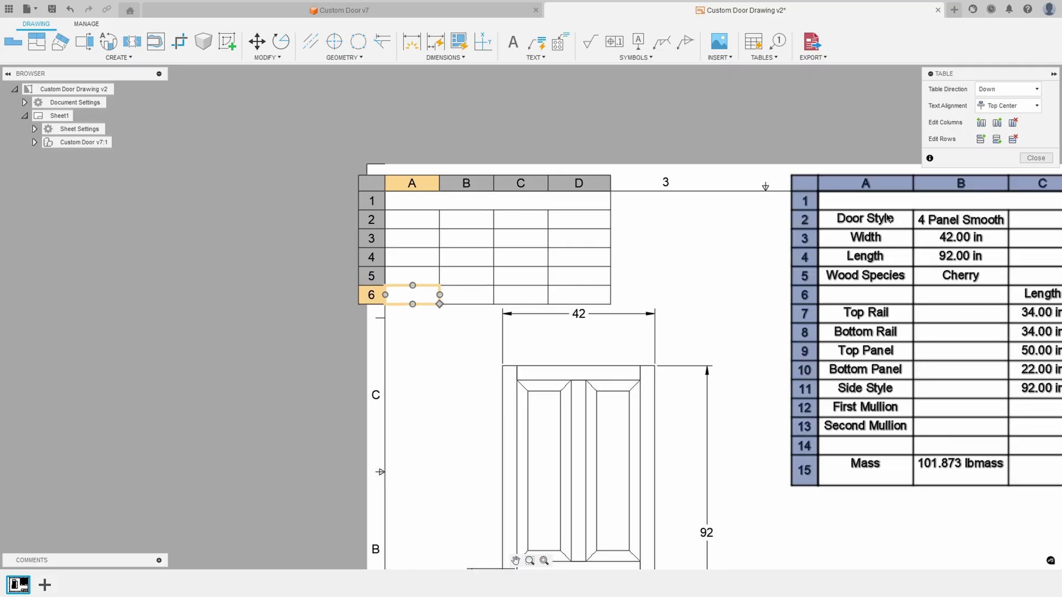
{"action": "left_click", "coordinate": [1013, 139]}
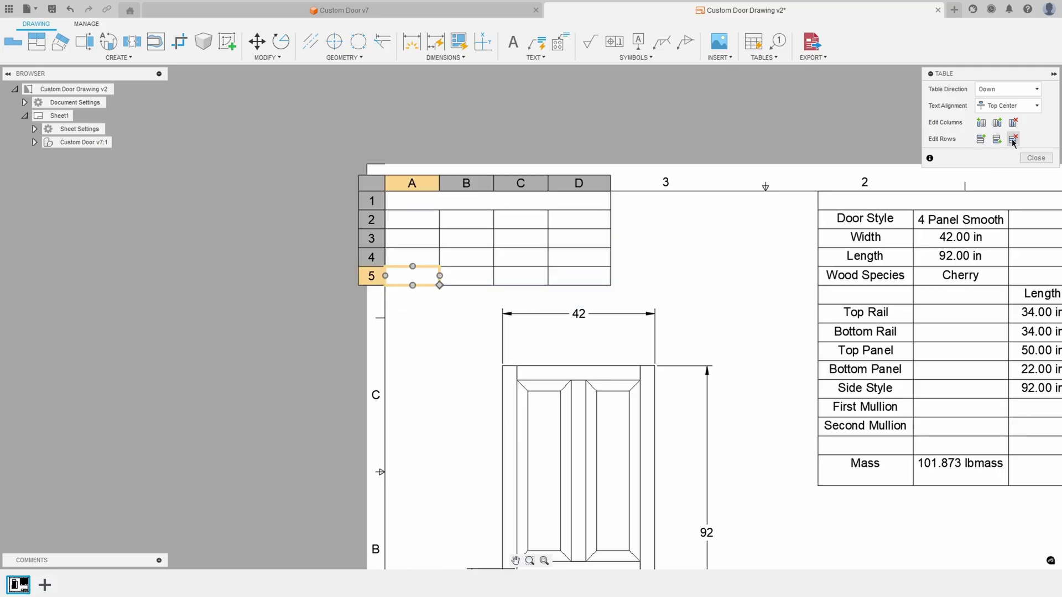
{"action": "left_click", "coordinate": [1012, 140]}
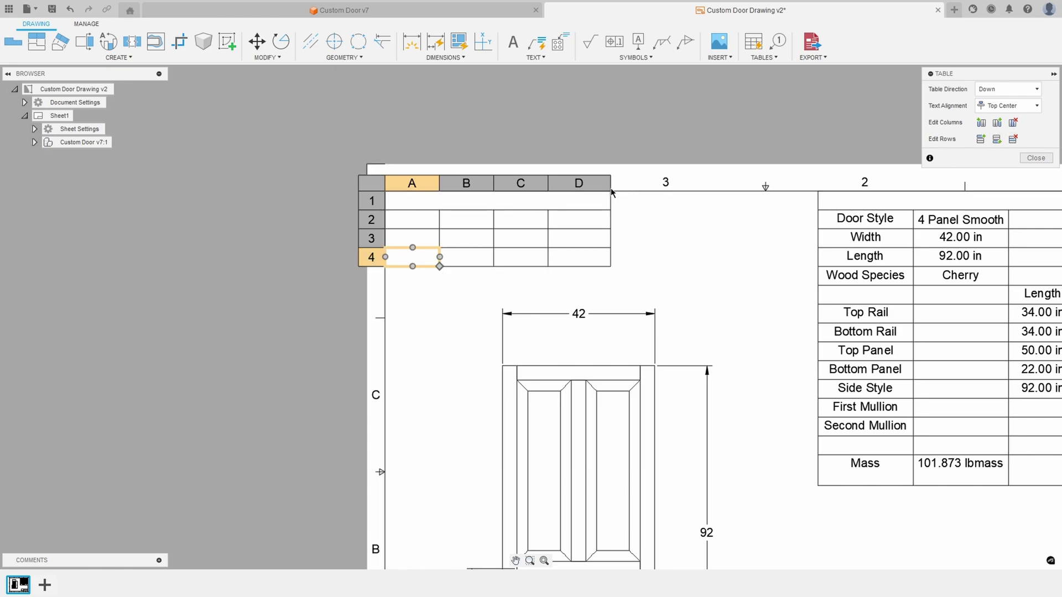
- Insert a column after column D of the new custom table and delete it again
{"action": "left_click", "coordinate": [578, 186]}
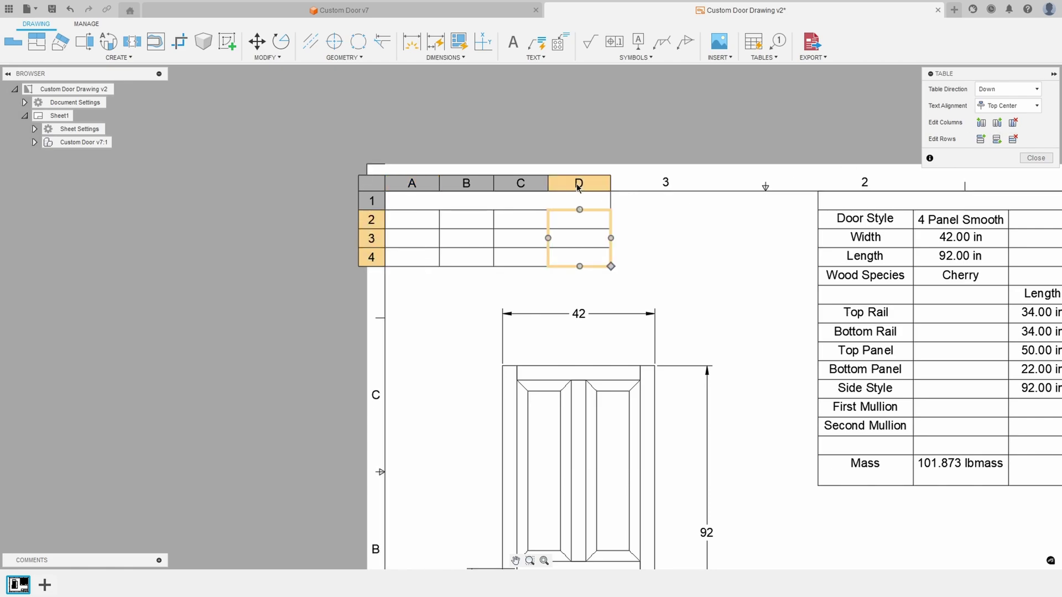
{"action": "left_click", "coordinate": [997, 123]}
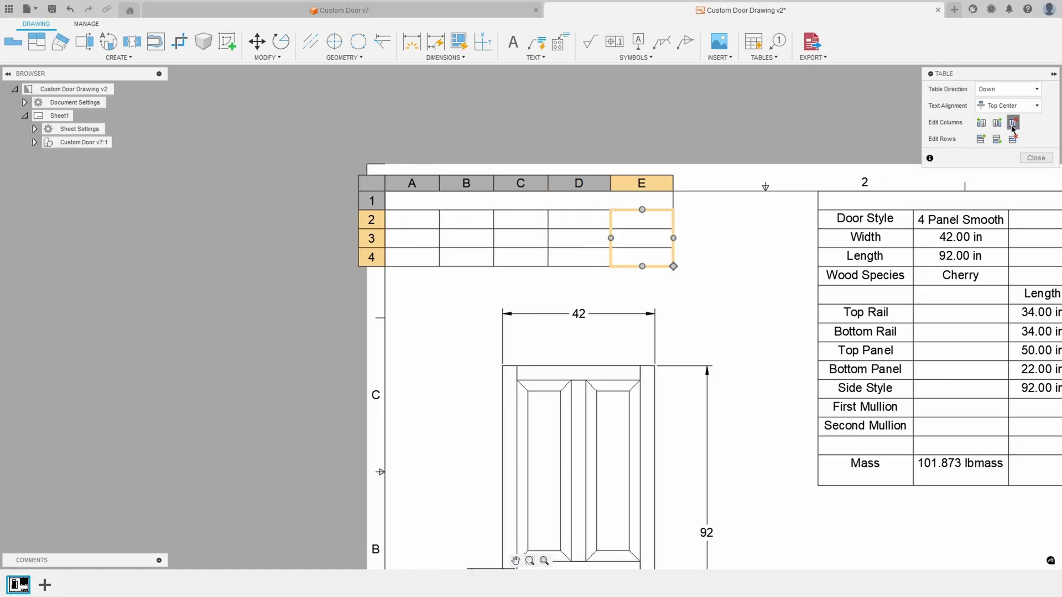
{"action": "left_click", "coordinate": [1013, 123]}
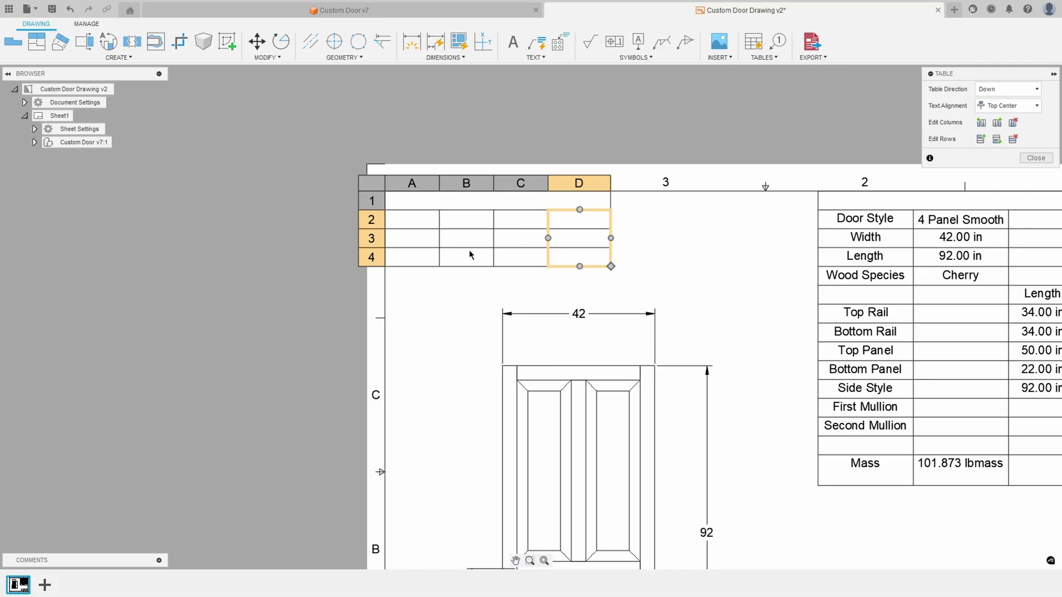
- Label rows 2 to 4 in column A of the new table Width, Height and Mass
{"action": "left_click", "coordinate": [421, 220]}
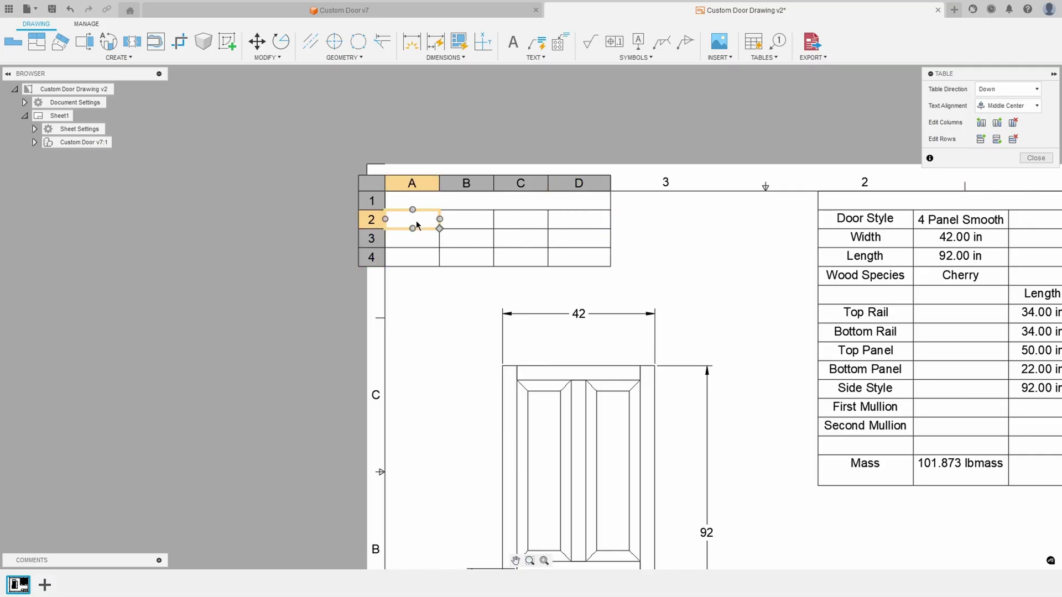
{"action": "double_click", "coordinate": [416, 221]}
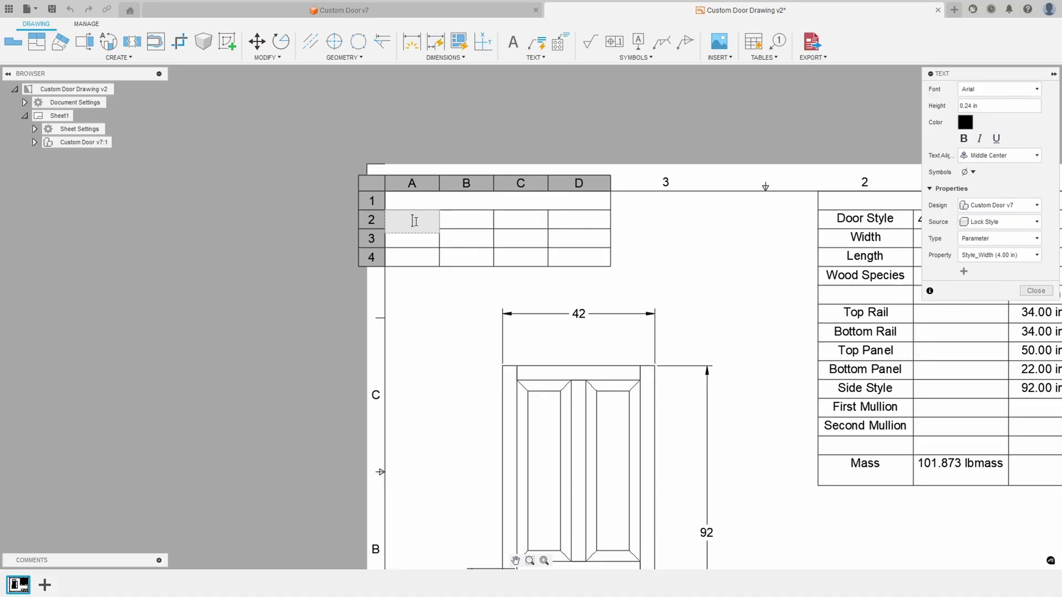
{"action": "type", "text": "Width"}
{"action": "key", "text": "Return"}
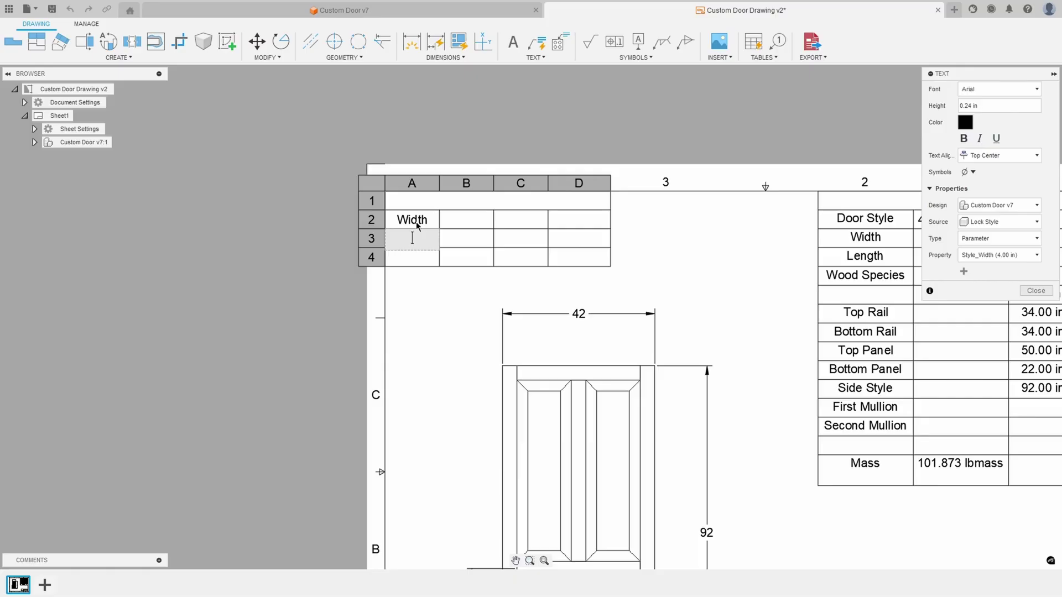
{"action": "type", "text": "Height"}
{"action": "key", "text": "Return"}
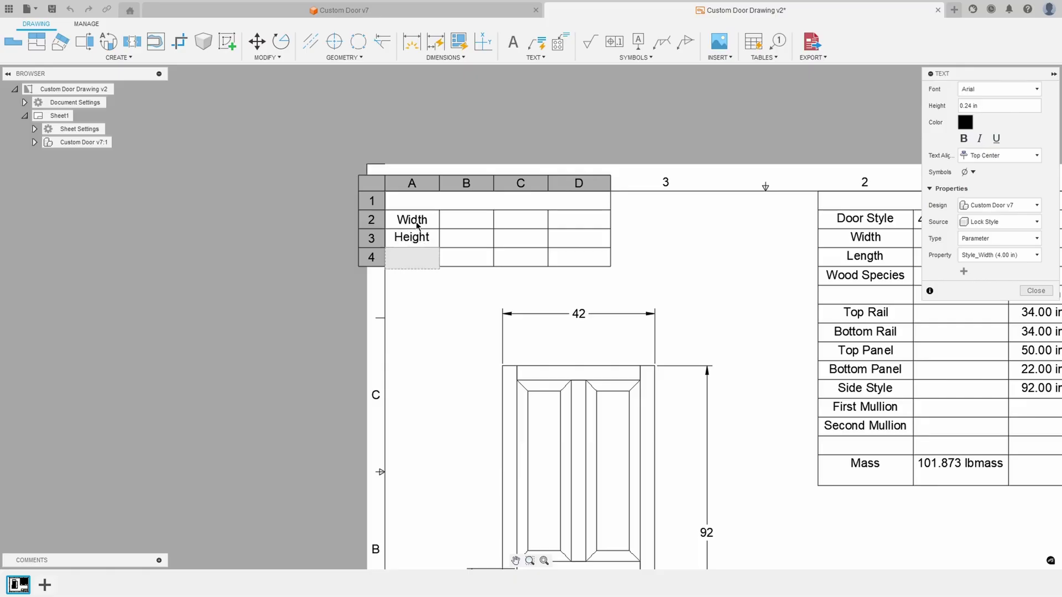
{"action": "type", "text": "Mass"}
{"action": "key", "text": "Escape"}
{"action": "double_click", "coordinate": [418, 224]}
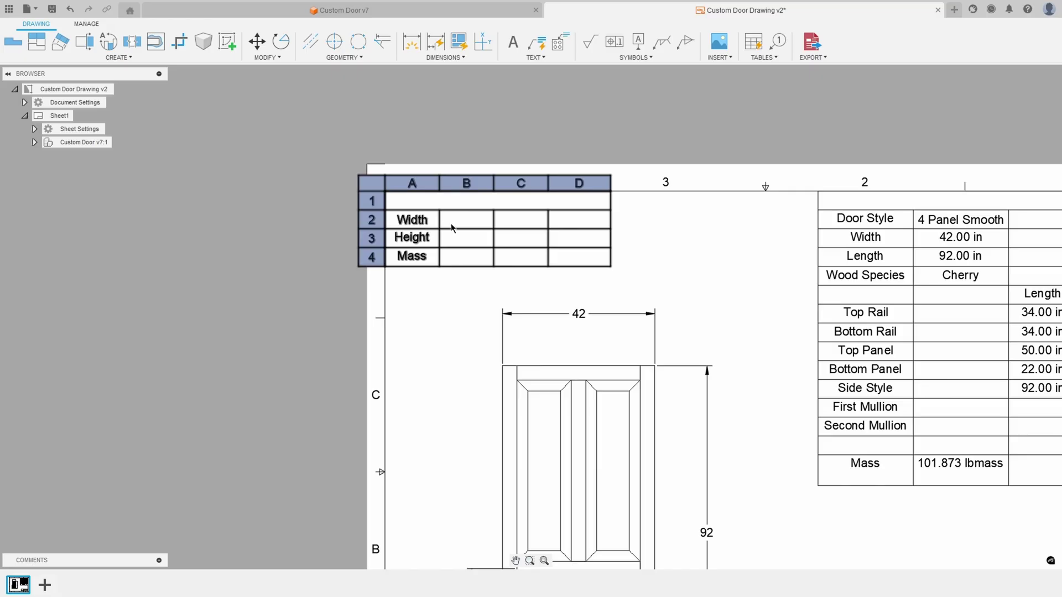
{"action": "left_click", "coordinate": [423, 285]}
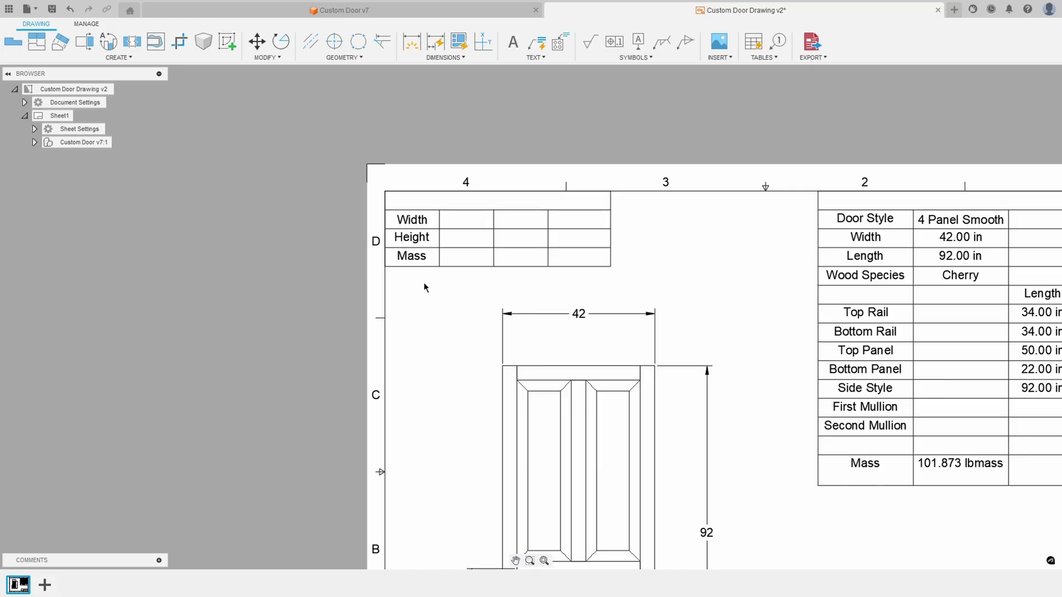
- Examine the source, type and property options for cell B2 beside Width, with Custom Door v7 as source and General as type
{"action": "double_click", "coordinate": [450, 254]}
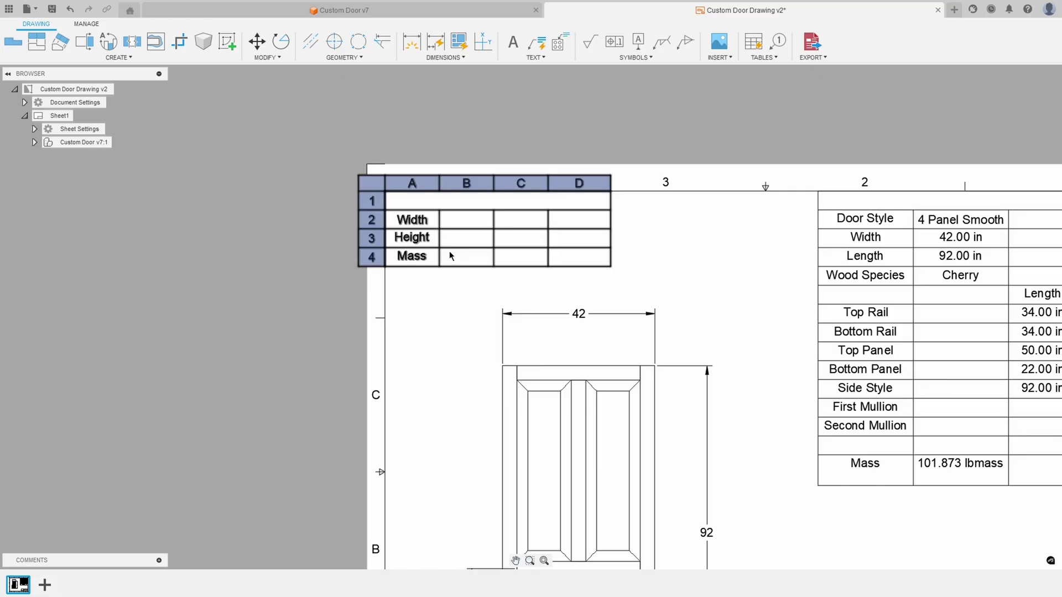
{"action": "left_click", "coordinate": [463, 221]}
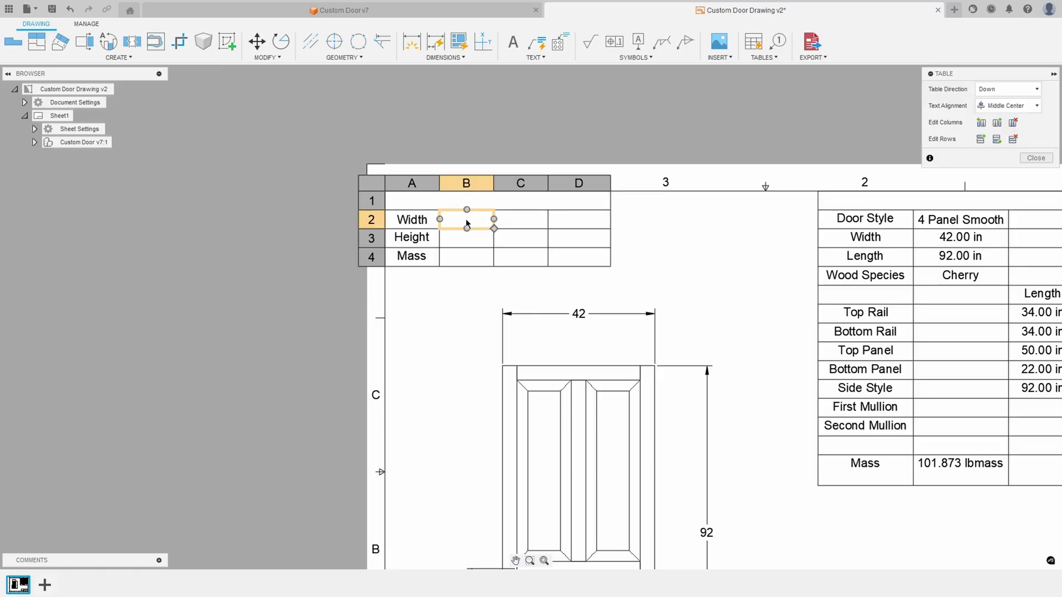
{"action": "double_click", "coordinate": [466, 224]}
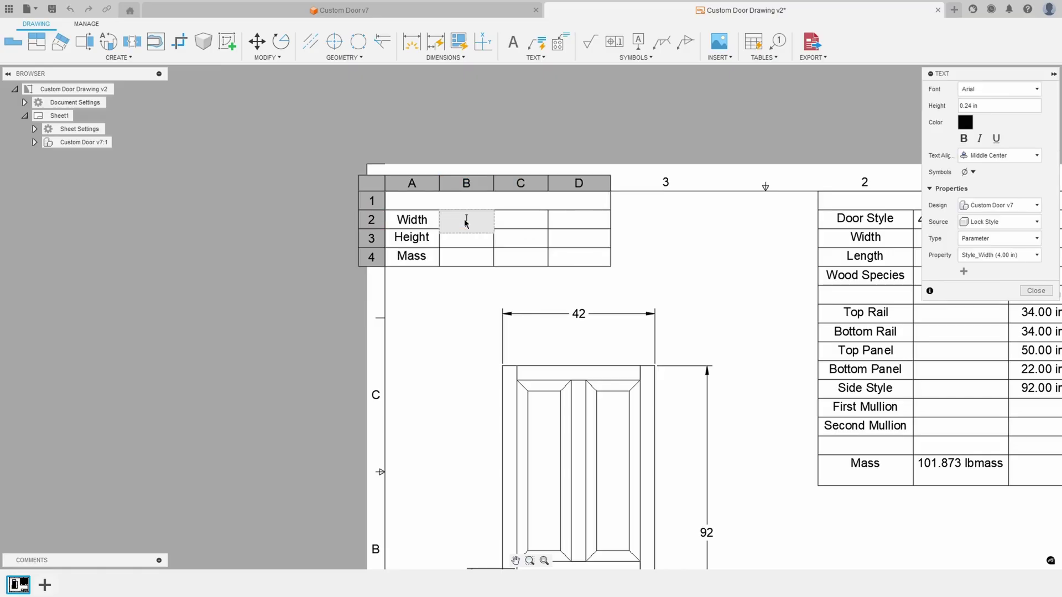
{"action": "left_click_drag", "start_coordinate": [1000, 72], "coordinate": [756, 92]}
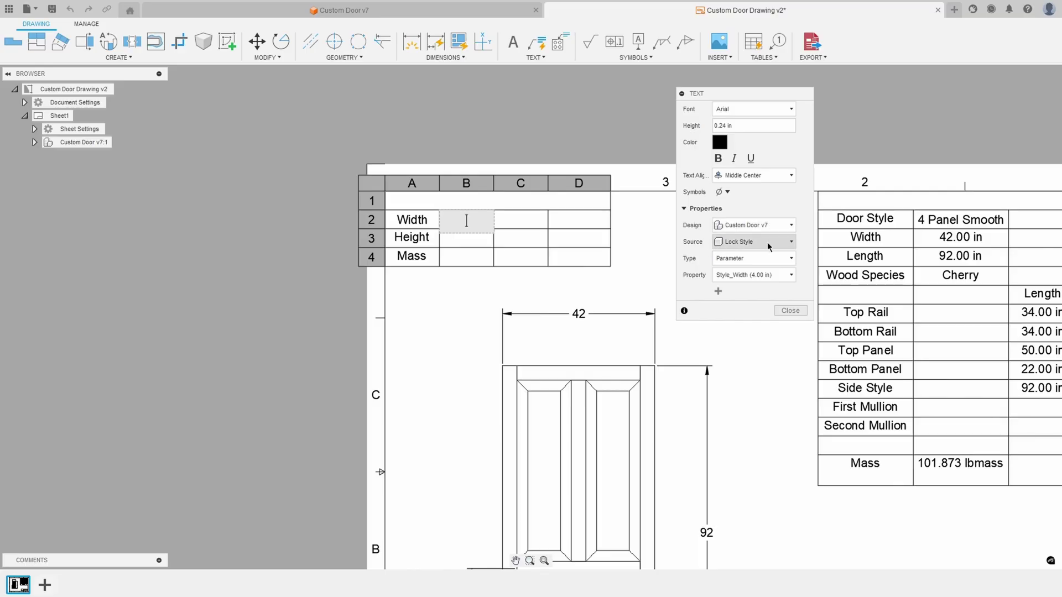
{"action": "left_click", "coordinate": [791, 244]}
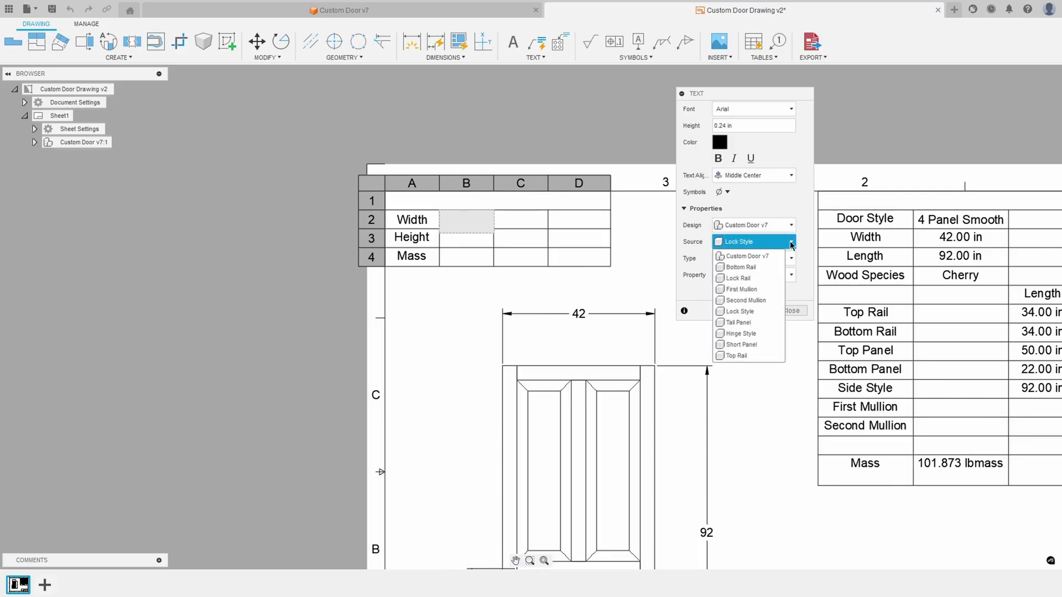
{"action": "left_click", "coordinate": [764, 257]}
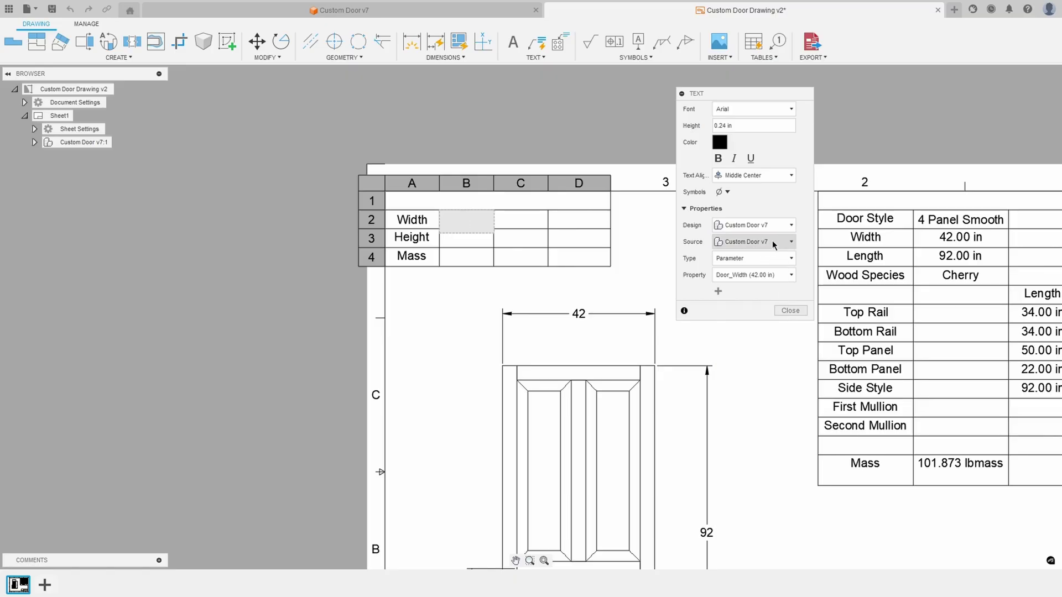
{"action": "left_click", "coordinate": [773, 245]}
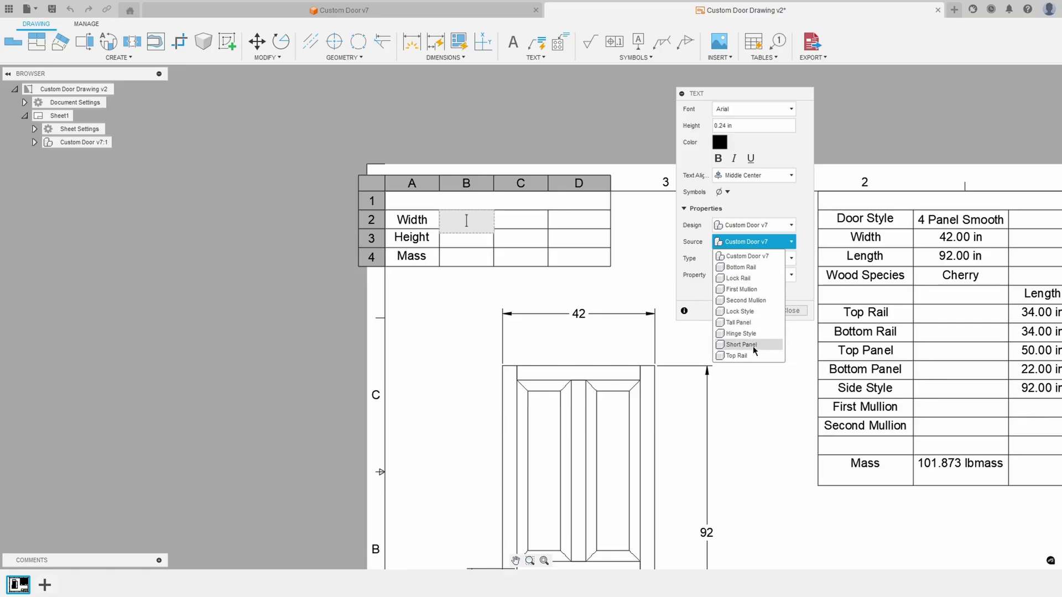
{"action": "left_click", "coordinate": [746, 256]}
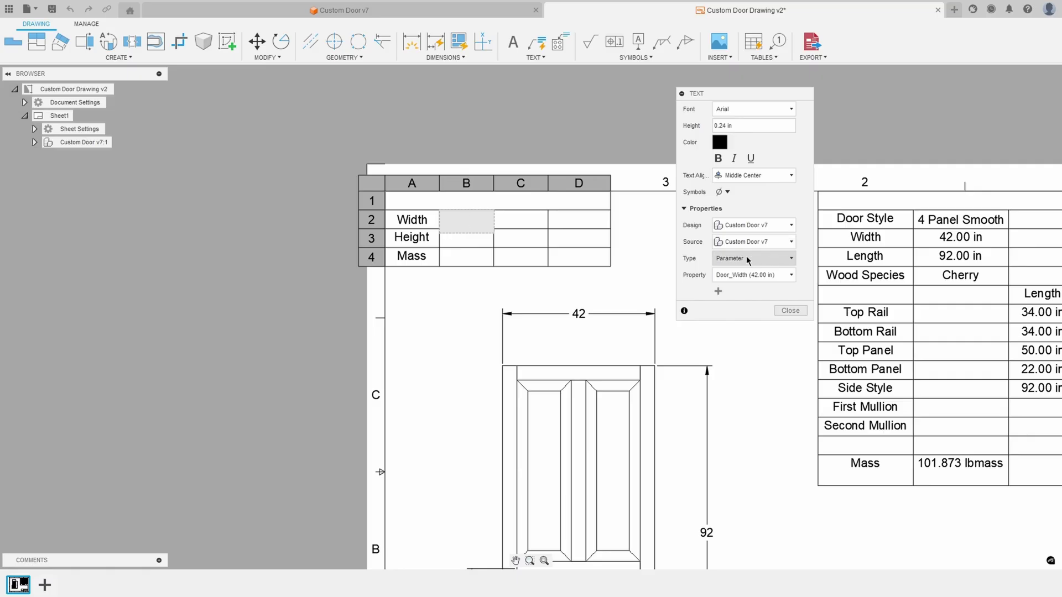
{"action": "left_click", "coordinate": [750, 259]}
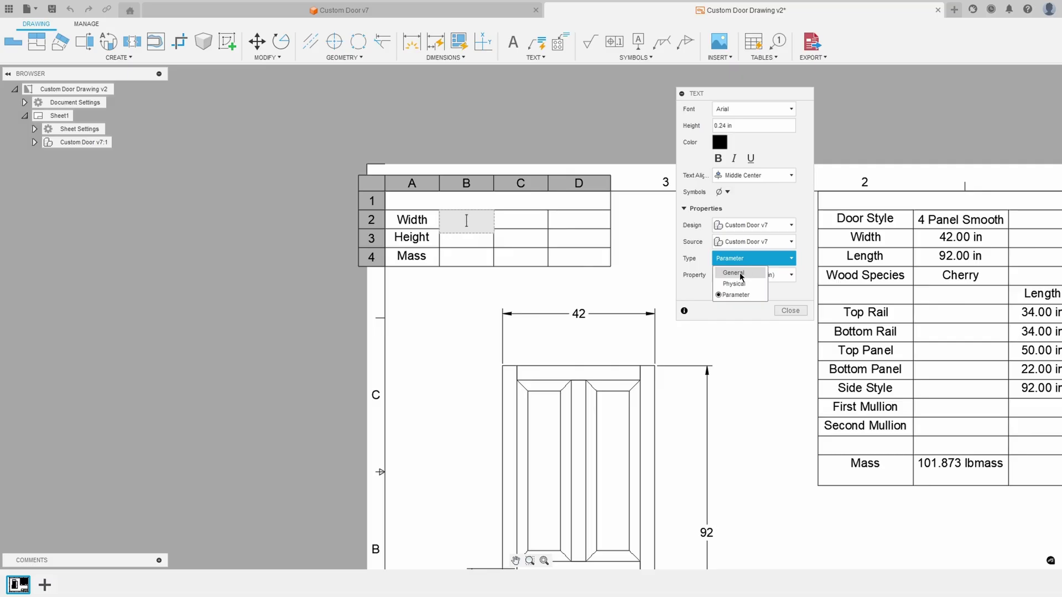
{"action": "left_click", "coordinate": [740, 273]}
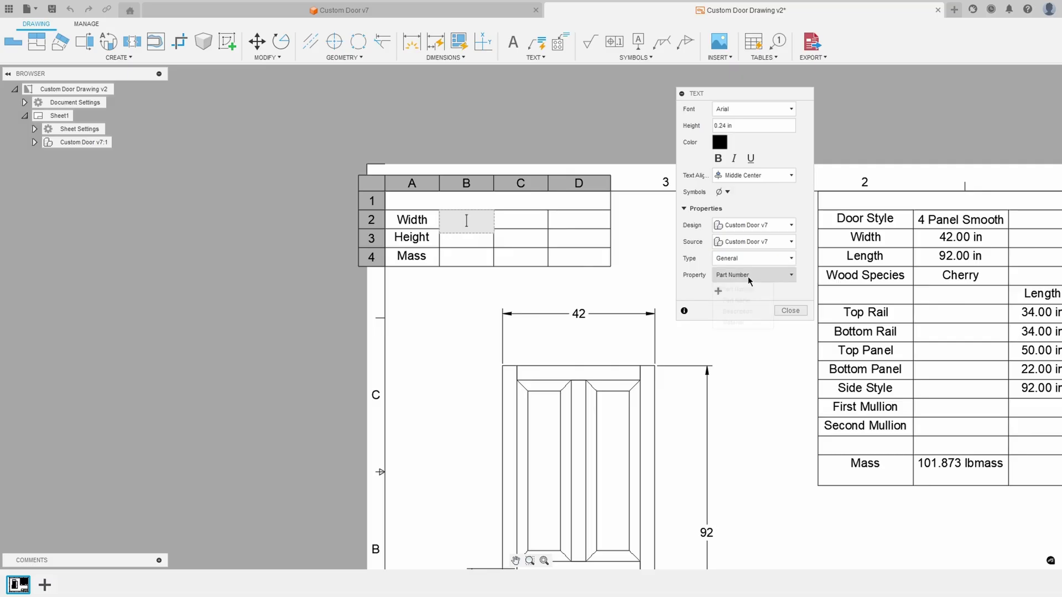
{"action": "left_click", "coordinate": [748, 277]}
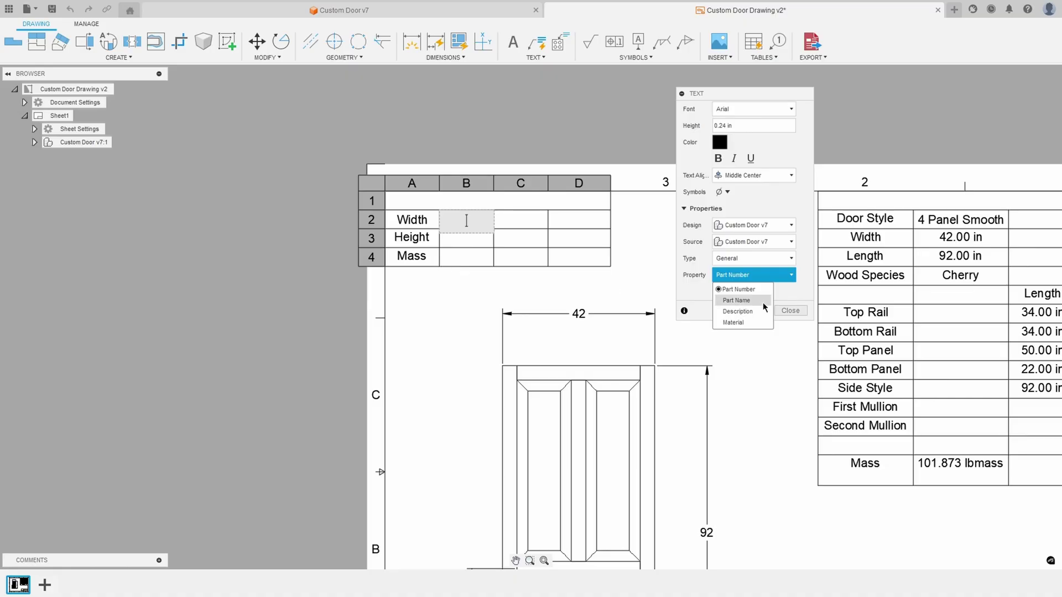
{"action": "left_click", "coordinate": [790, 310]}
- Insert a row below the Mass row of the new table and label it Material in column A
{"action": "double_click", "coordinate": [465, 257]}
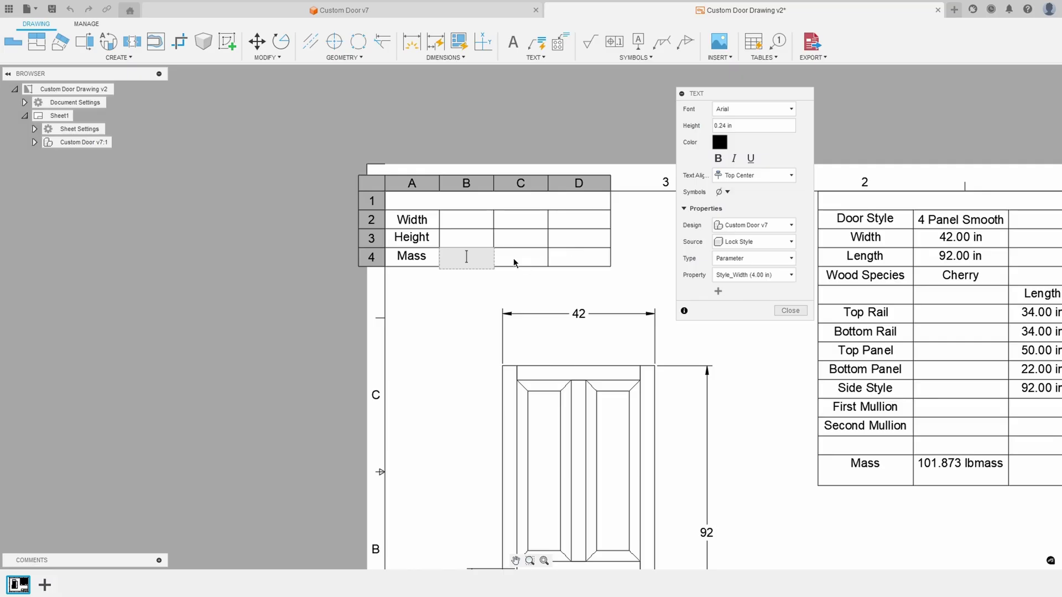
{"action": "left_click", "coordinate": [495, 257]}
{"action": "left_click", "coordinate": [498, 258]}
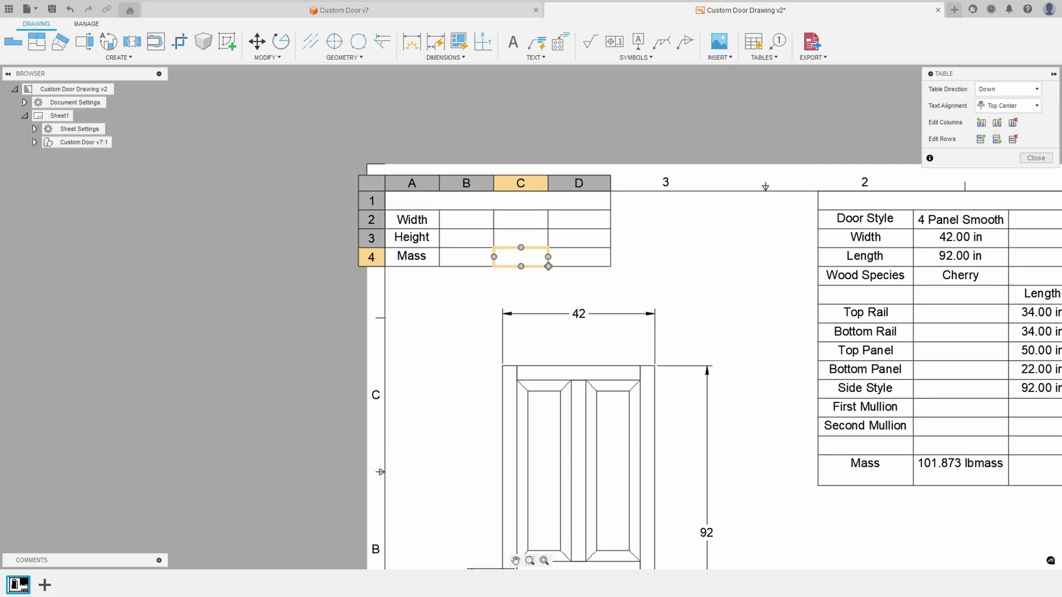
{"action": "left_click", "coordinate": [996, 142]}
{"action": "left_click", "coordinate": [414, 278]}
{"action": "double_click", "coordinate": [412, 277]}
{"action": "type", "text": "Ma"}
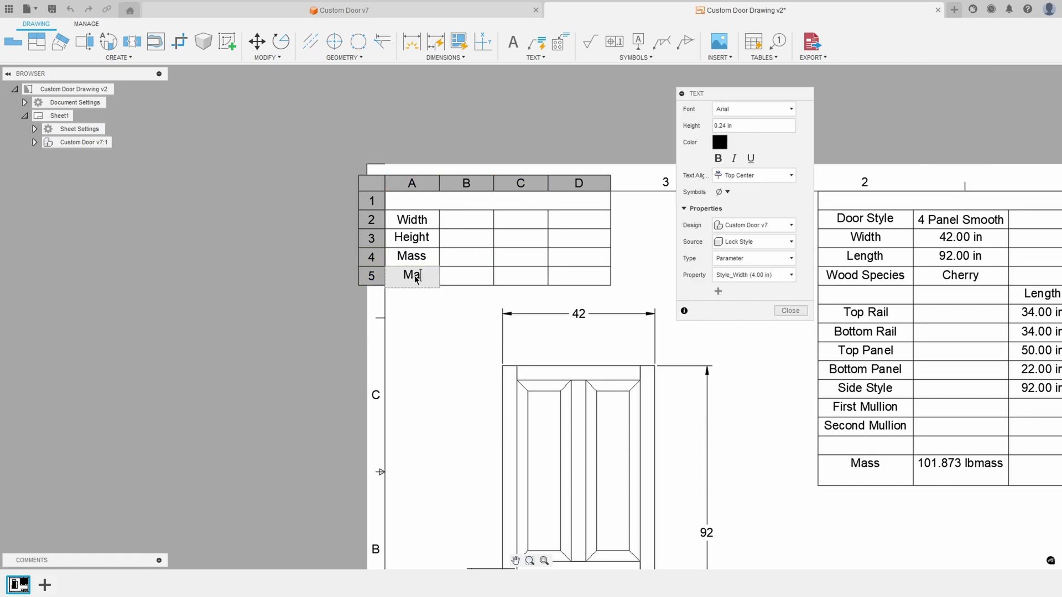
{"action": "type", "text": "terial"}
{"action": "key", "text": "Escape"}
- Insert the General property Material of the source Custom Door v7 into cell B5 beside the Material label
{"action": "left_click", "coordinate": [453, 274]}
{"action": "left_click", "coordinate": [454, 274]}
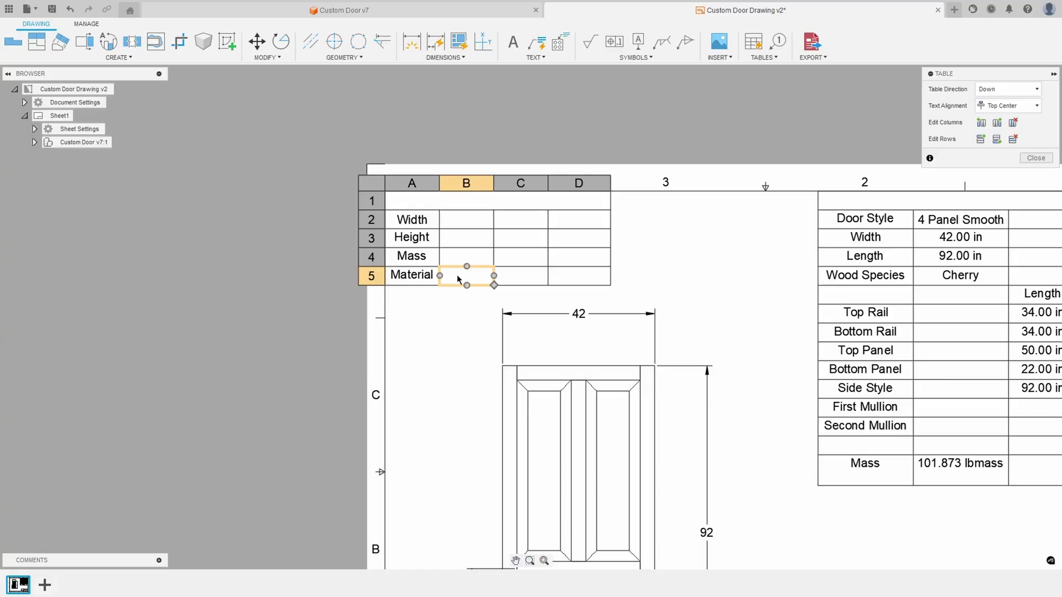
{"action": "double_click", "coordinate": [457, 274]}
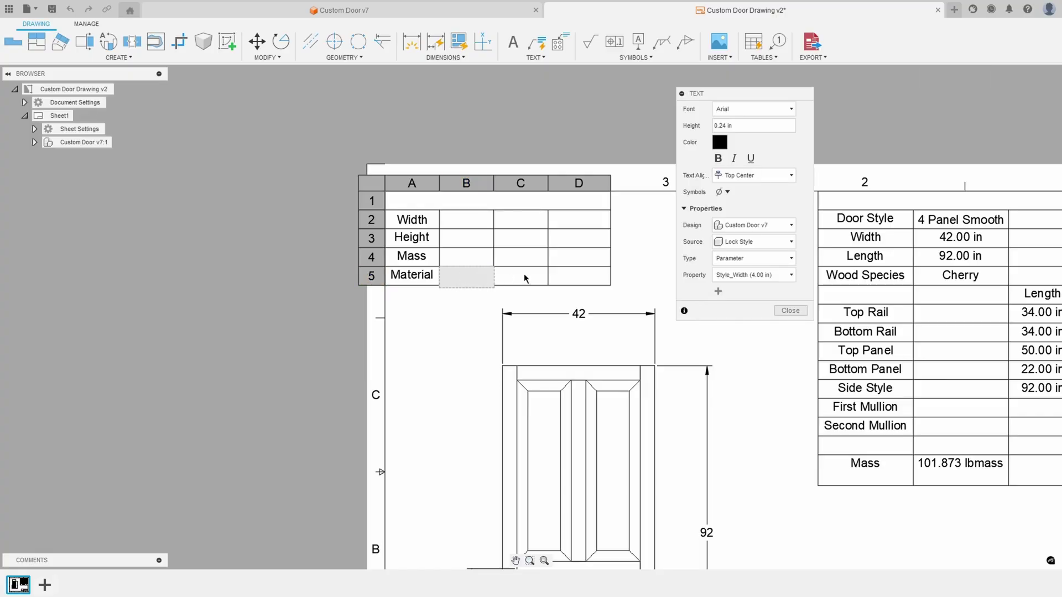
{"action": "left_click", "coordinate": [754, 243]}
{"action": "left_click", "coordinate": [754, 260]}
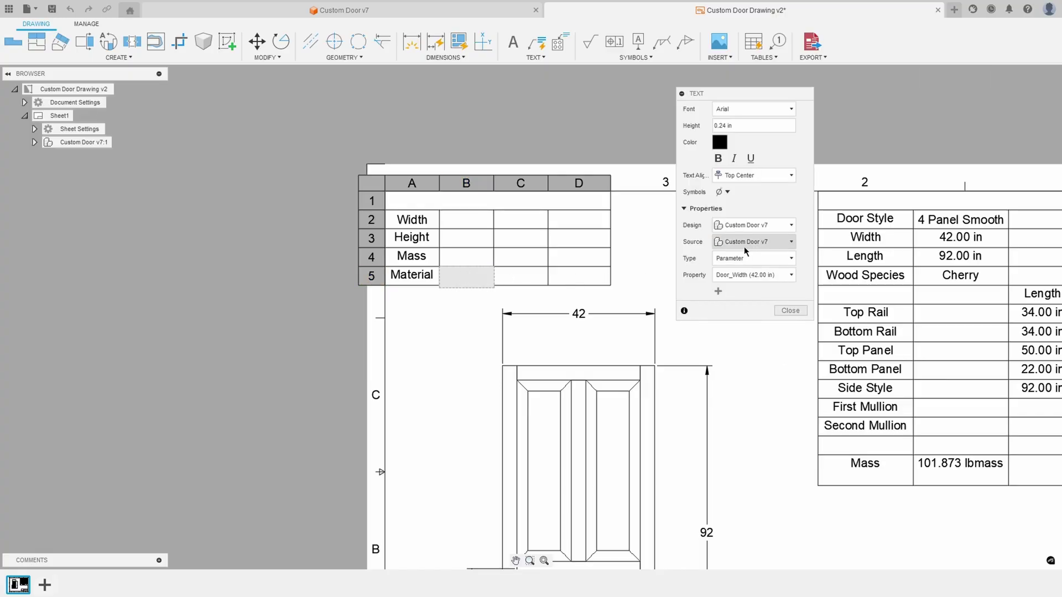
{"action": "left_click", "coordinate": [753, 259]}
{"action": "left_click", "coordinate": [742, 272]}
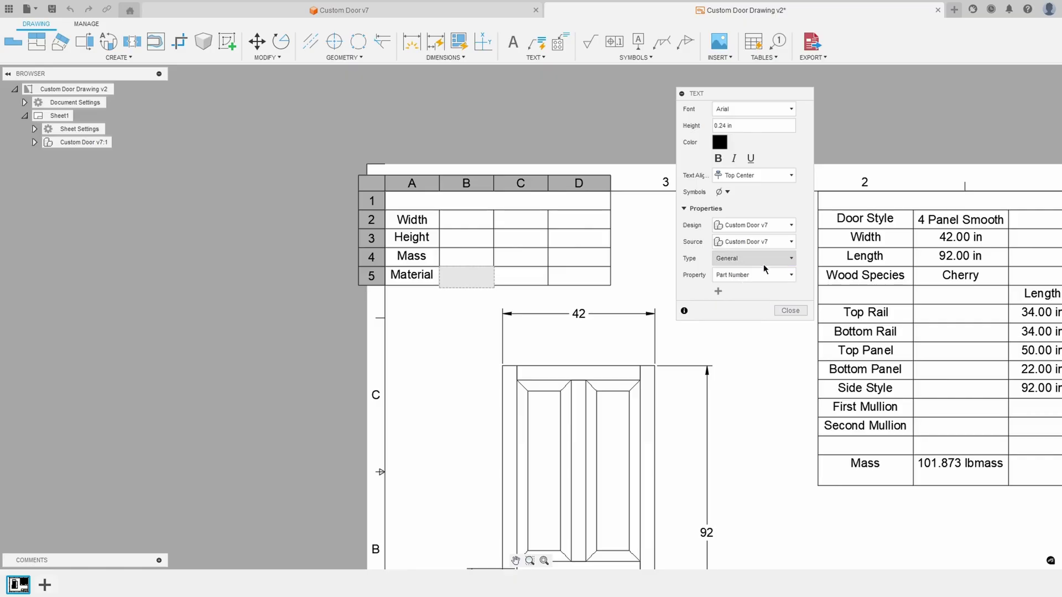
{"action": "left_click", "coordinate": [742, 276]}
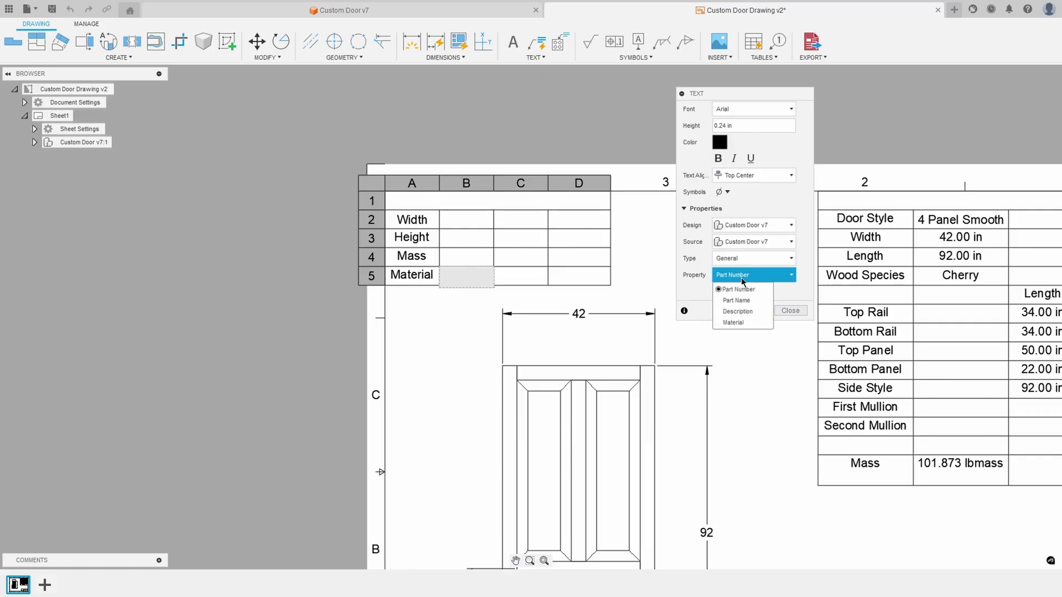
{"action": "left_click", "coordinate": [736, 322]}
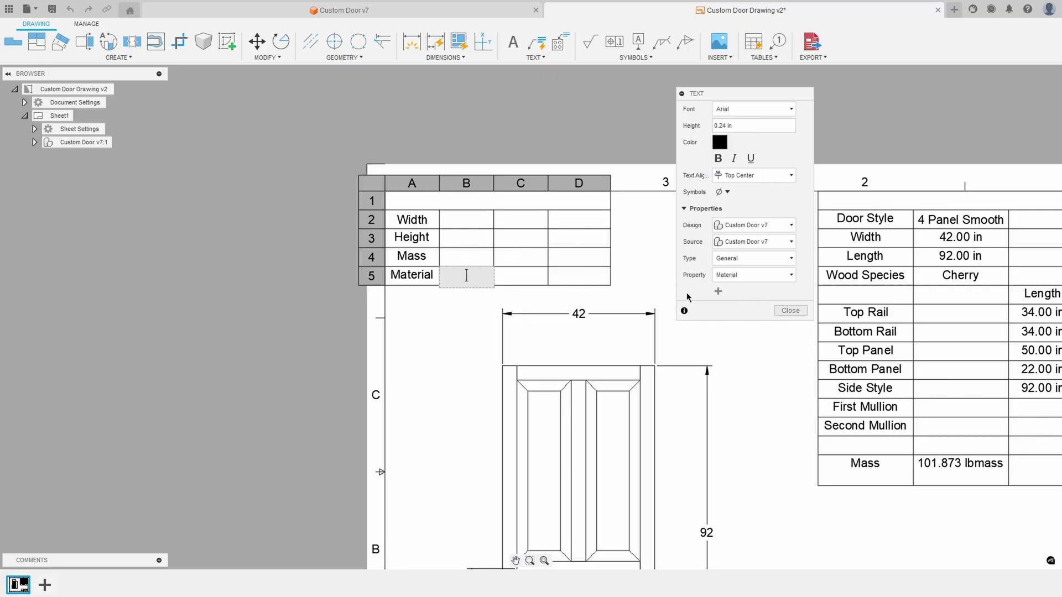
{"action": "left_click", "coordinate": [719, 292]}
{"action": "left_click", "coordinate": [787, 311]}
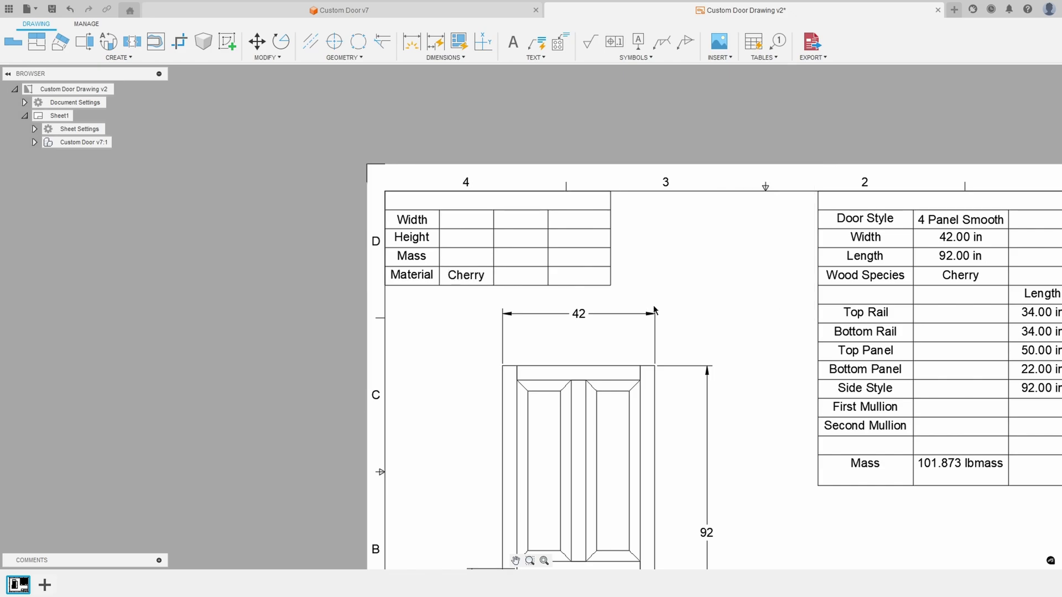
- Open cell B2 beside Width for editing and examine the General and Physical property options of Custom Door v7
{"action": "double_click", "coordinate": [508, 259]}
{"action": "left_click", "coordinate": [459, 222]}
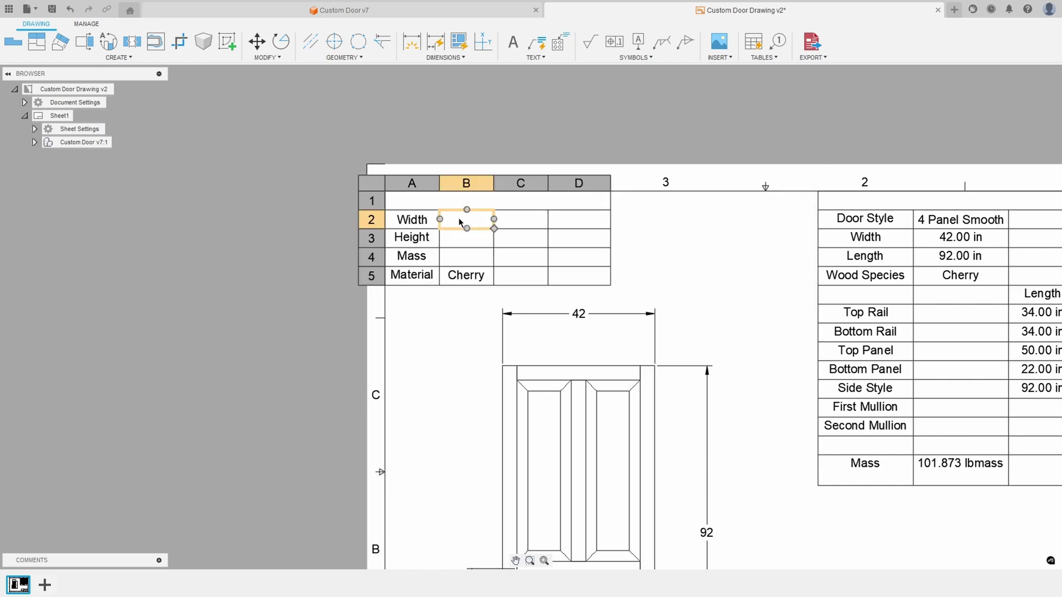
{"action": "double_click", "coordinate": [459, 222]}
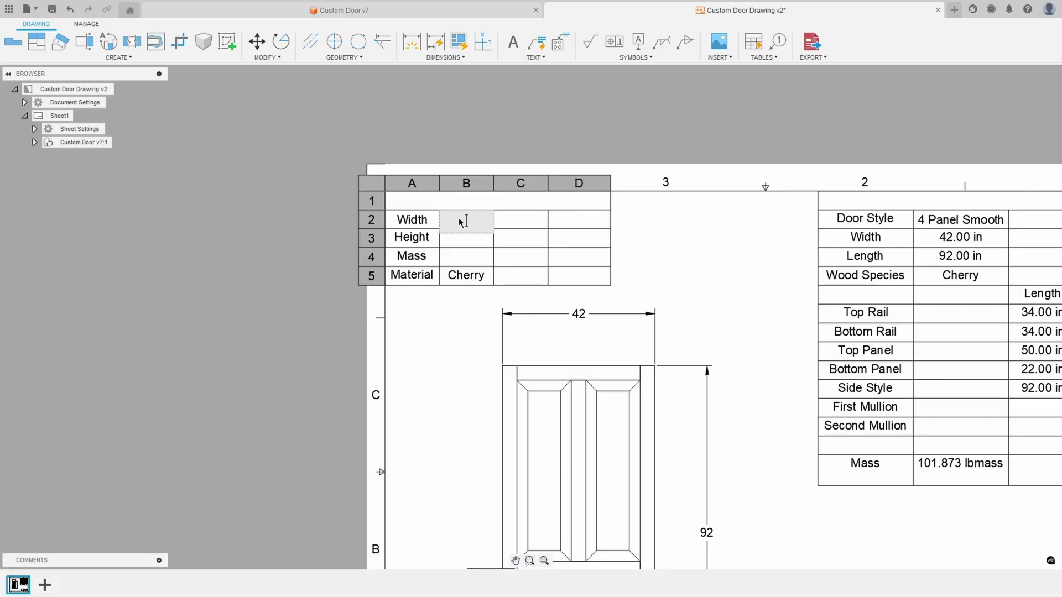
{"action": "left_click", "coordinate": [753, 258]}
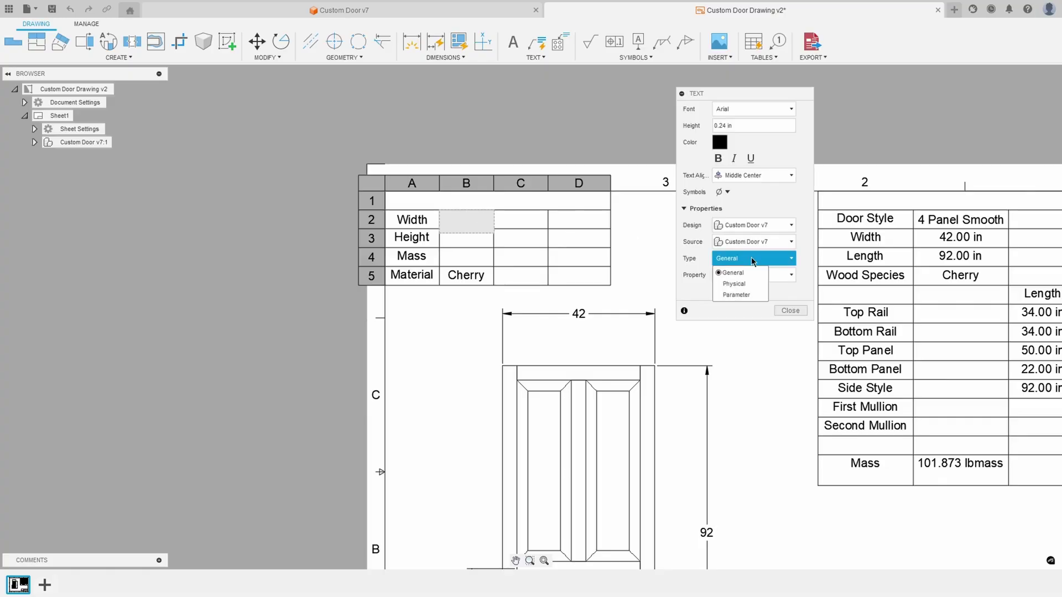
{"action": "left_click", "coordinate": [753, 272]}
{"action": "left_click", "coordinate": [754, 275]}
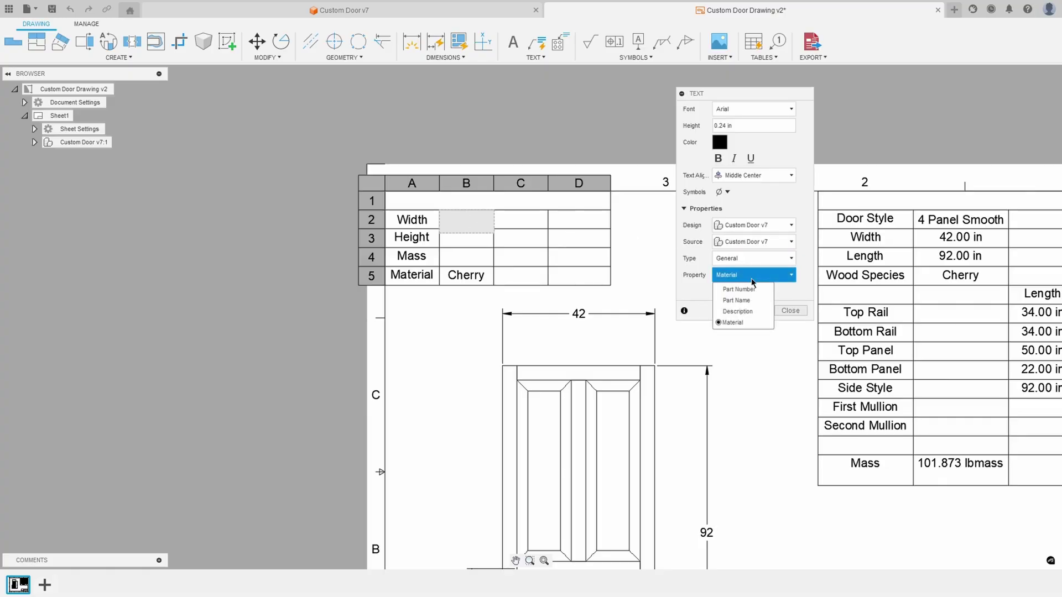
{"action": "left_click", "coordinate": [751, 277]}
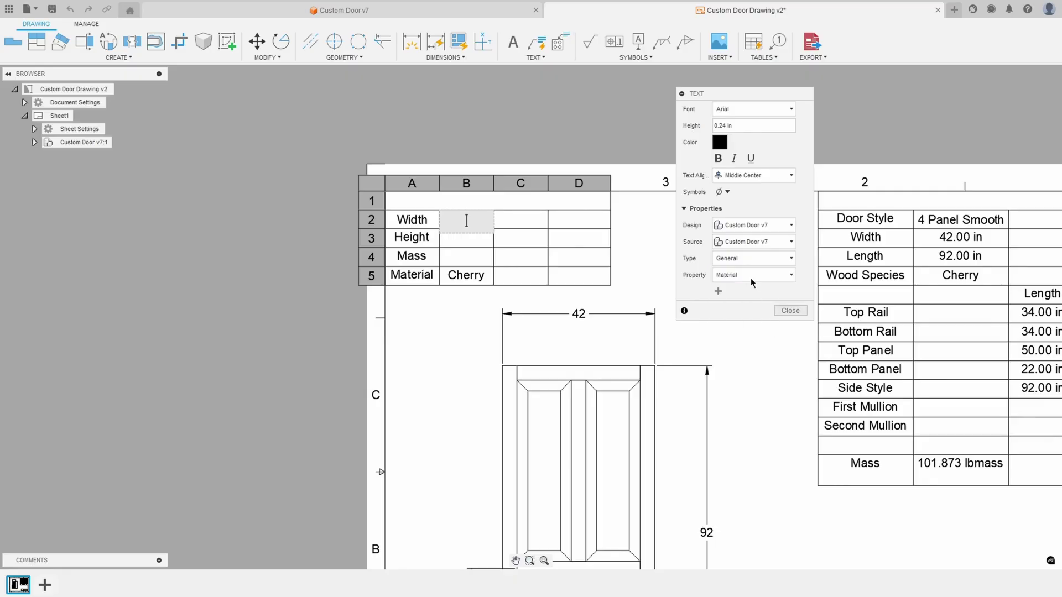
{"action": "left_click", "coordinate": [745, 261]}
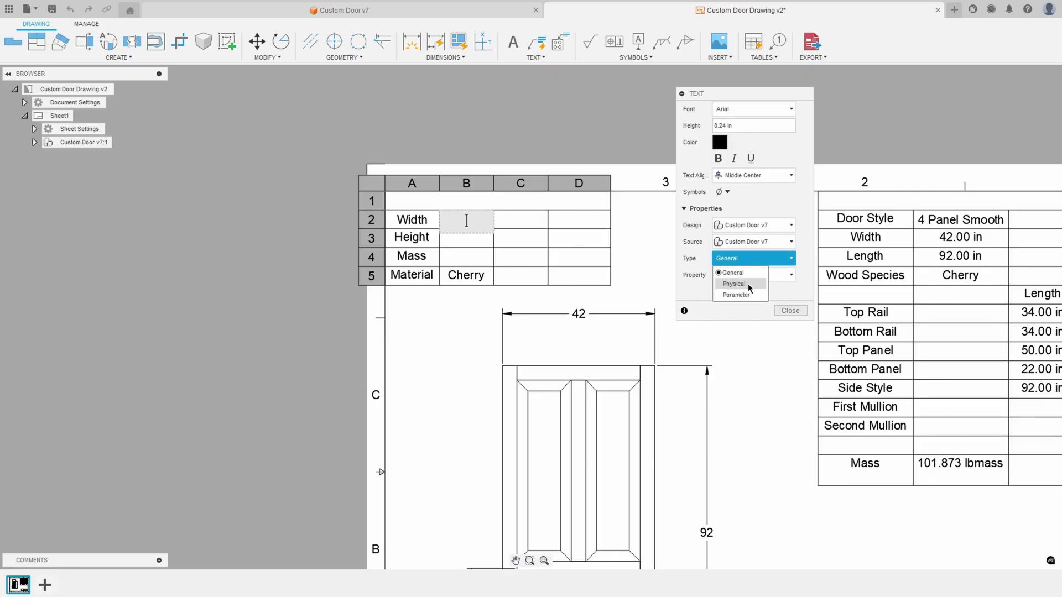
{"action": "left_click", "coordinate": [748, 283]}
{"action": "left_click", "coordinate": [744, 275]}
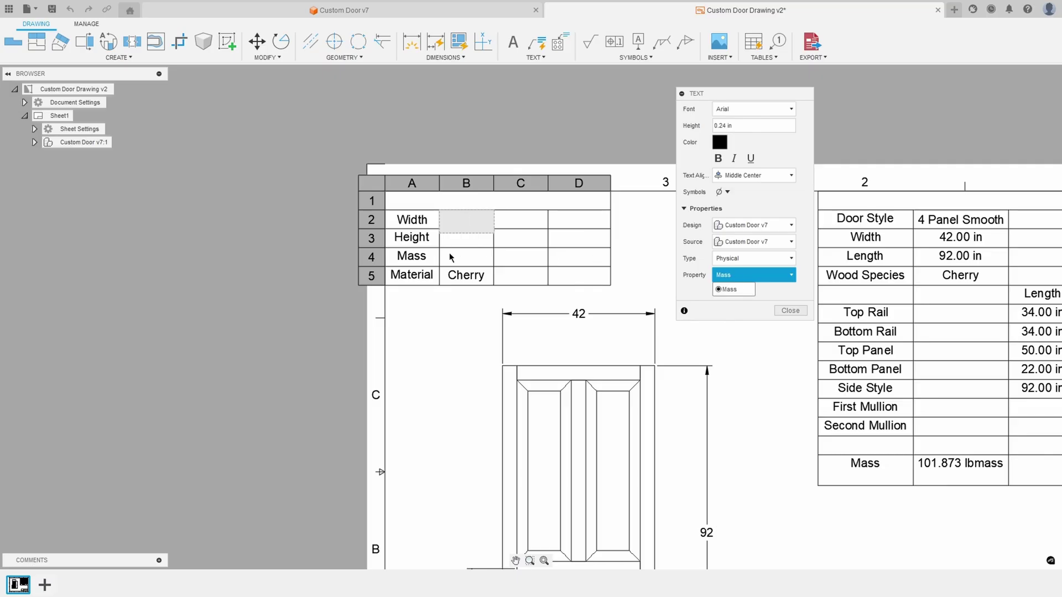
- Insert the Door_Width parameter of the source Custom Door v7 into cell B2 beside the Width label
{"action": "left_click", "coordinate": [741, 261]}
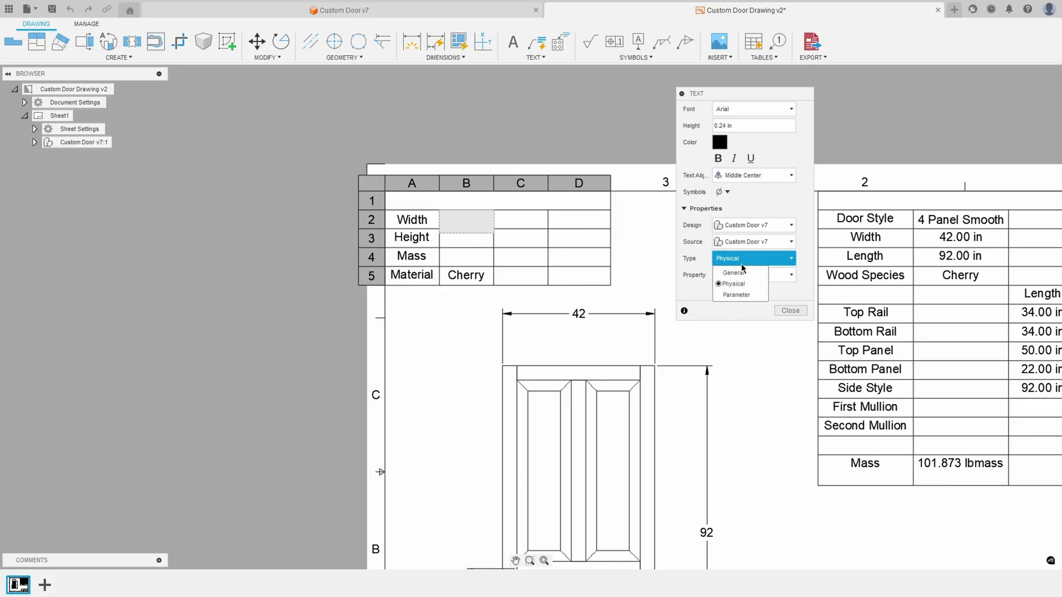
{"action": "left_click", "coordinate": [738, 294]}
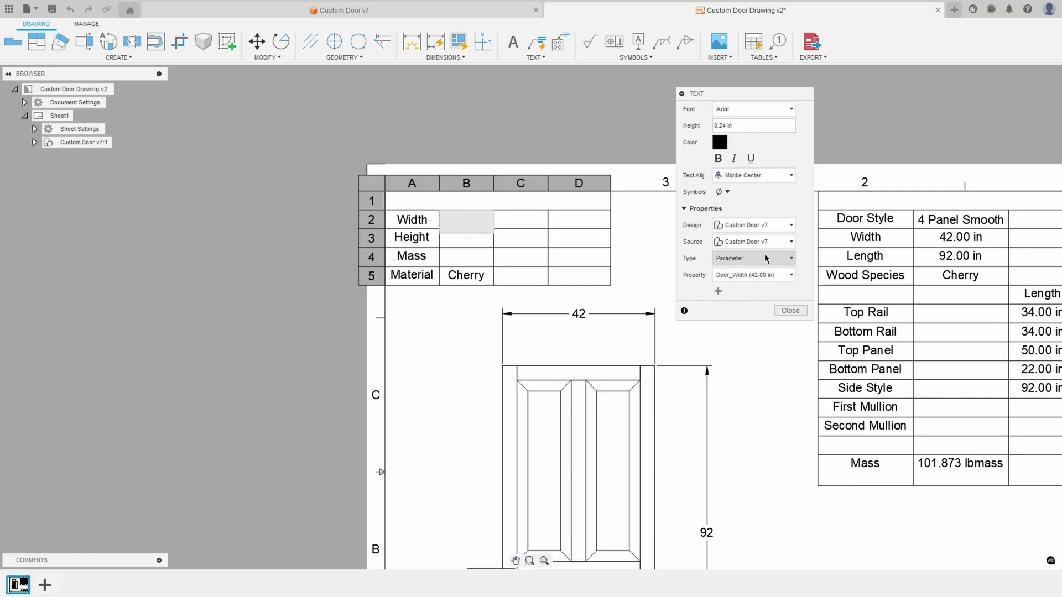
{"action": "left_click", "coordinate": [756, 277]}
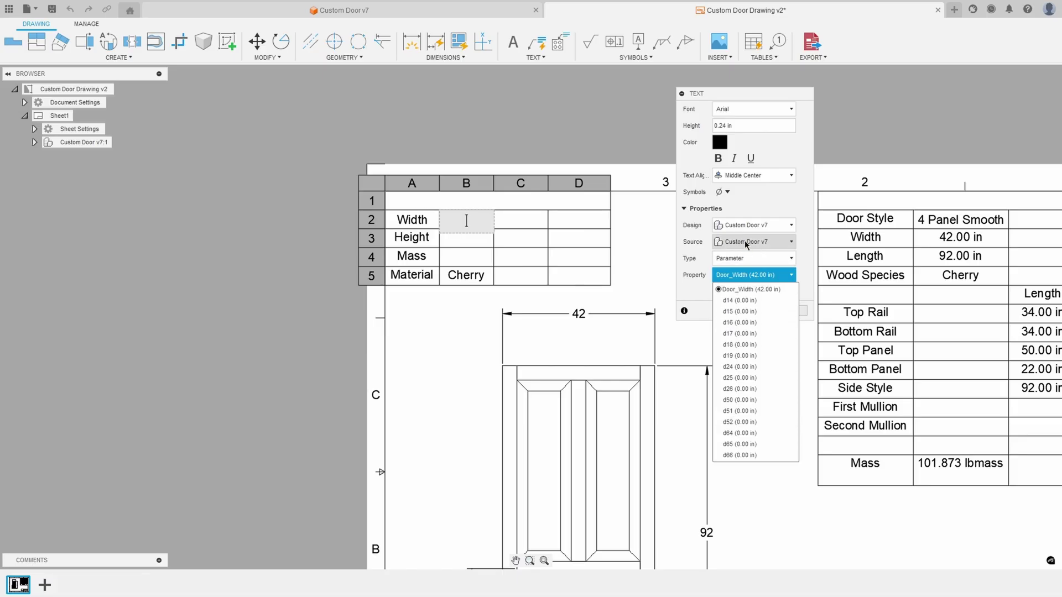
{"action": "left_click", "coordinate": [748, 289]}
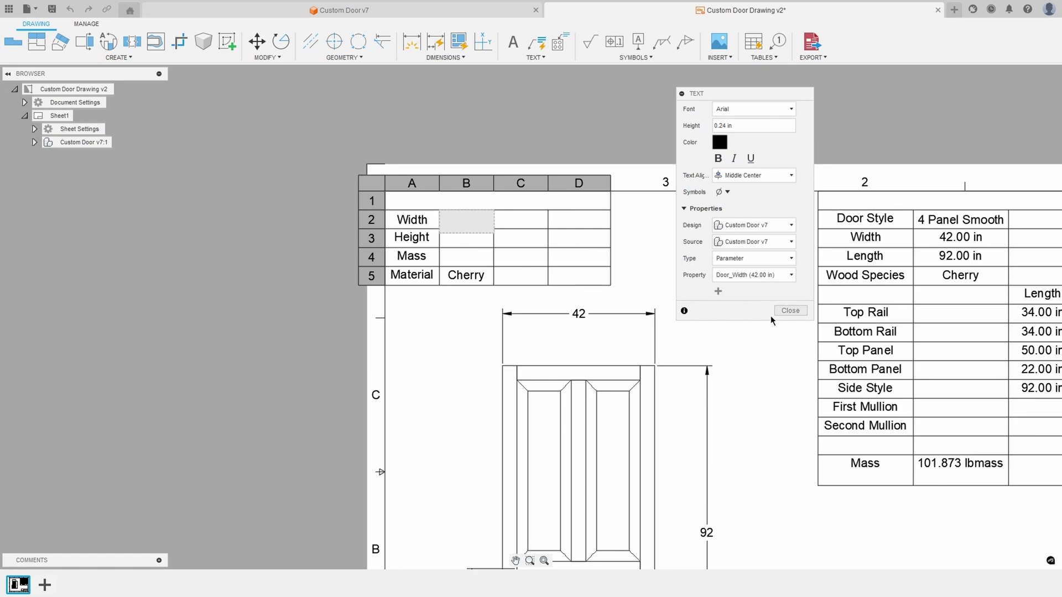
{"action": "left_click", "coordinate": [719, 291]}
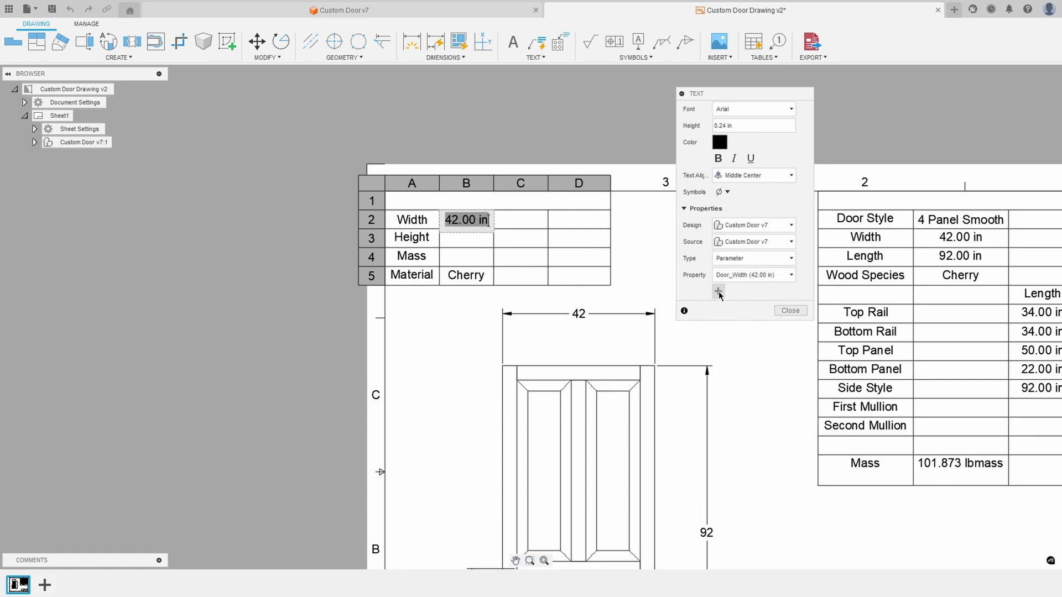
{"action": "left_click", "coordinate": [466, 238]}
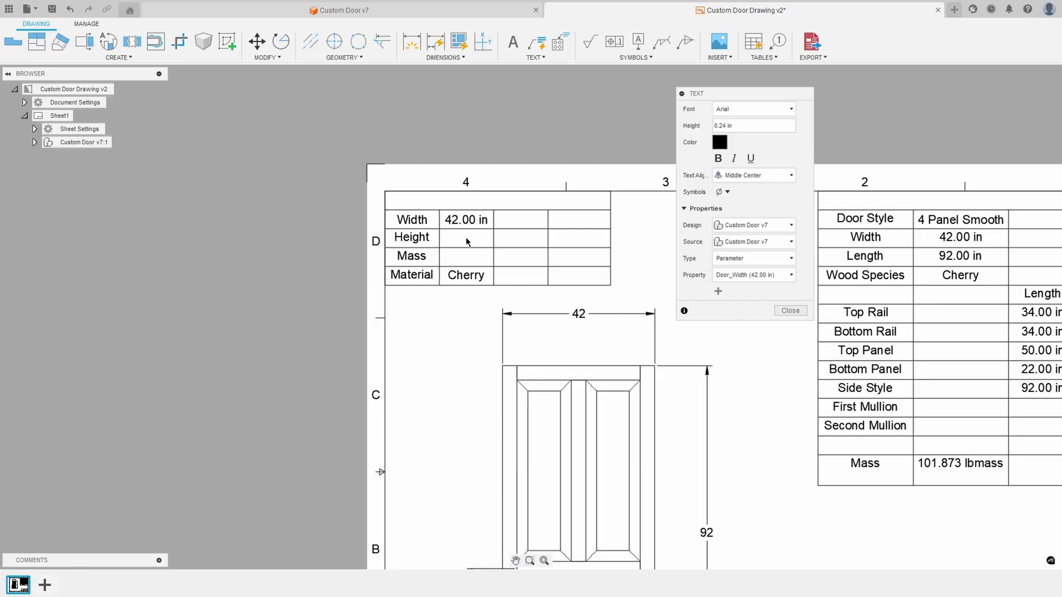
- Insert the Door_Height parameter of the source Lock Style into cell B3 beside the Height label
{"action": "left_click", "coordinate": [457, 238]}
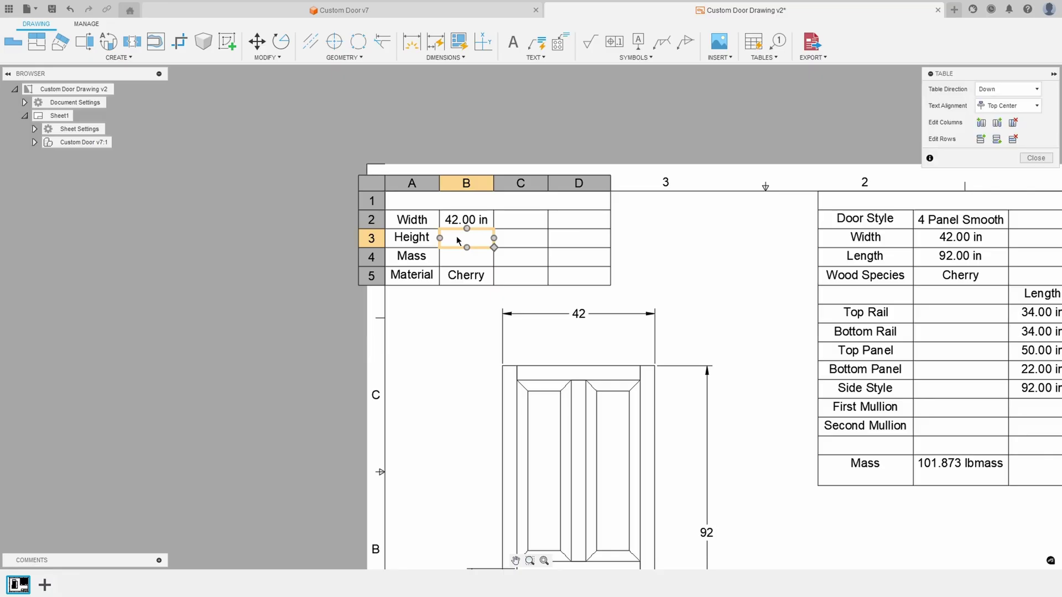
{"action": "double_click", "coordinate": [459, 237]}
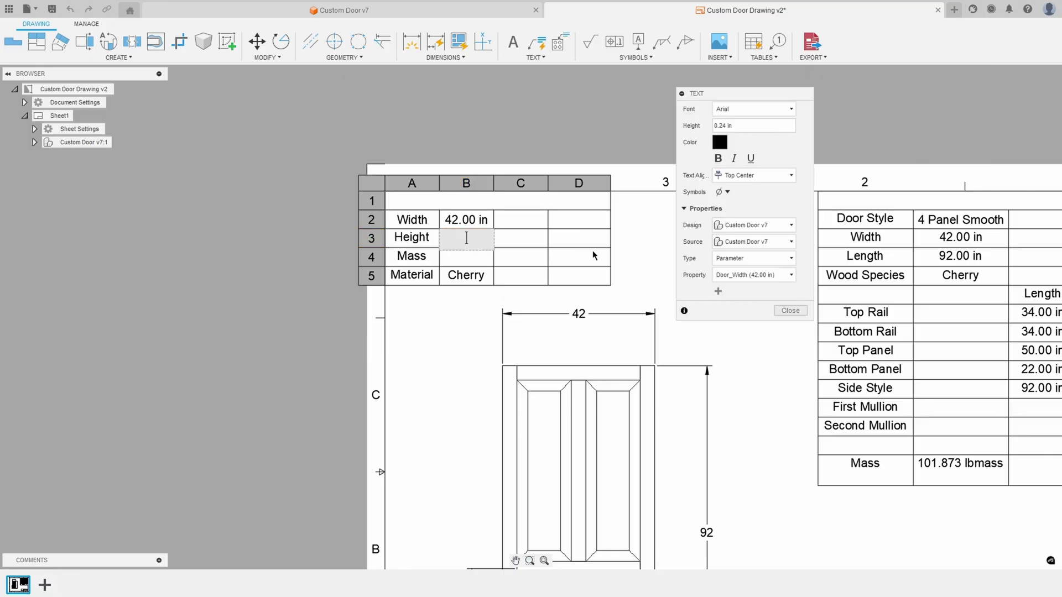
{"action": "left_click", "coordinate": [738, 275]}
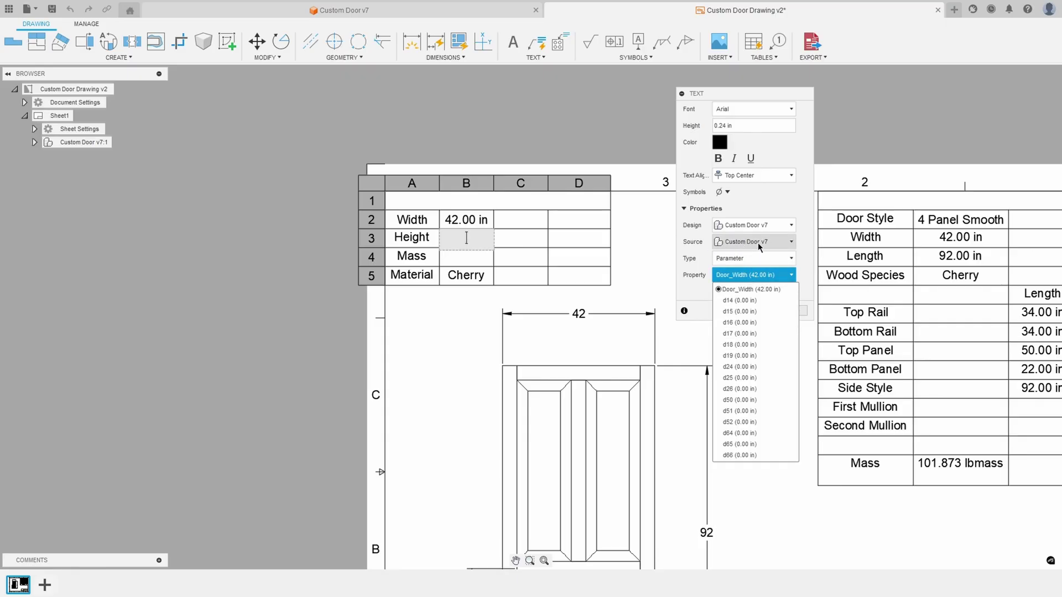
{"action": "left_click", "coordinate": [773, 244]}
{"action": "key", "text": "Down"}
{"action": "key", "text": "Down"}
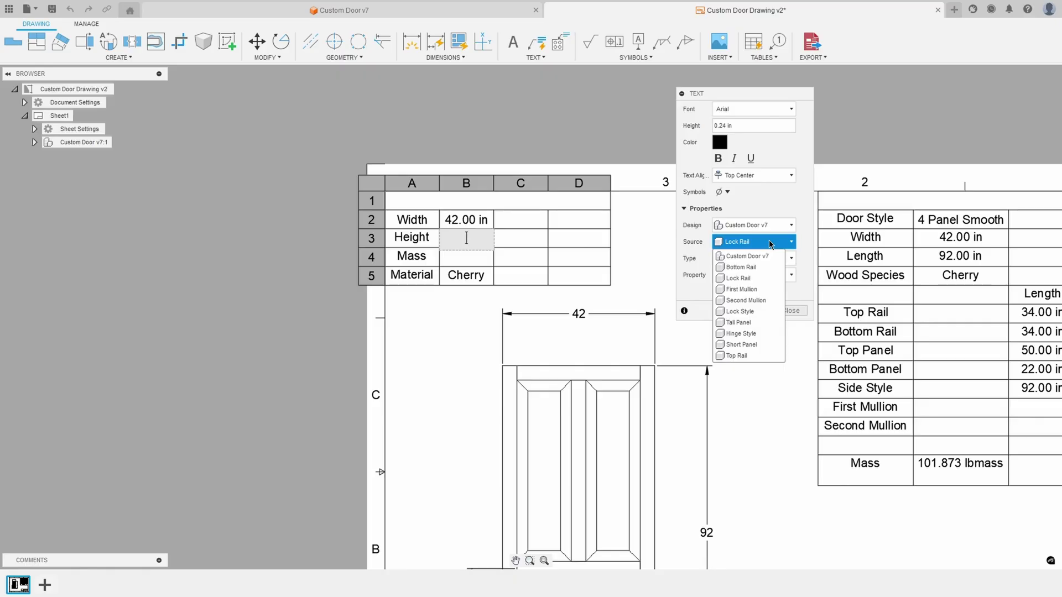
{"action": "left_click", "coordinate": [752, 310]}
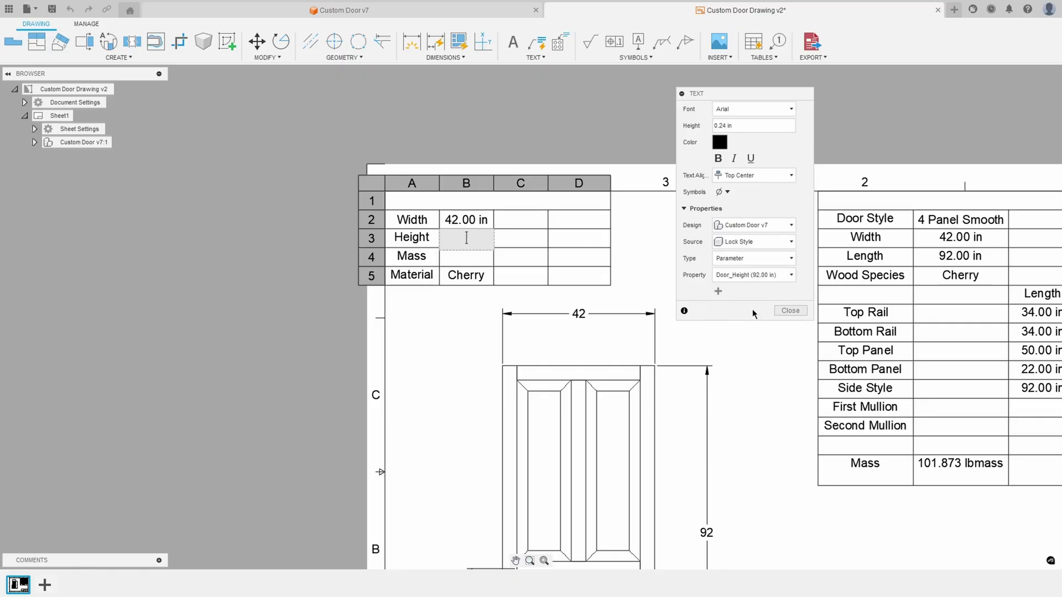
{"action": "left_click", "coordinate": [760, 278]}
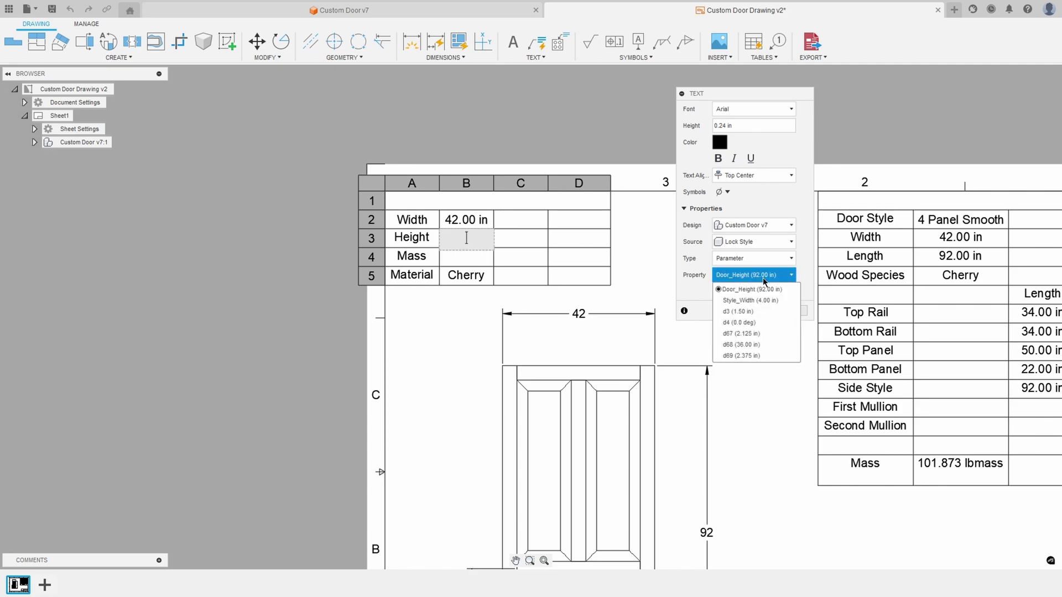
{"action": "left_click", "coordinate": [749, 290]}
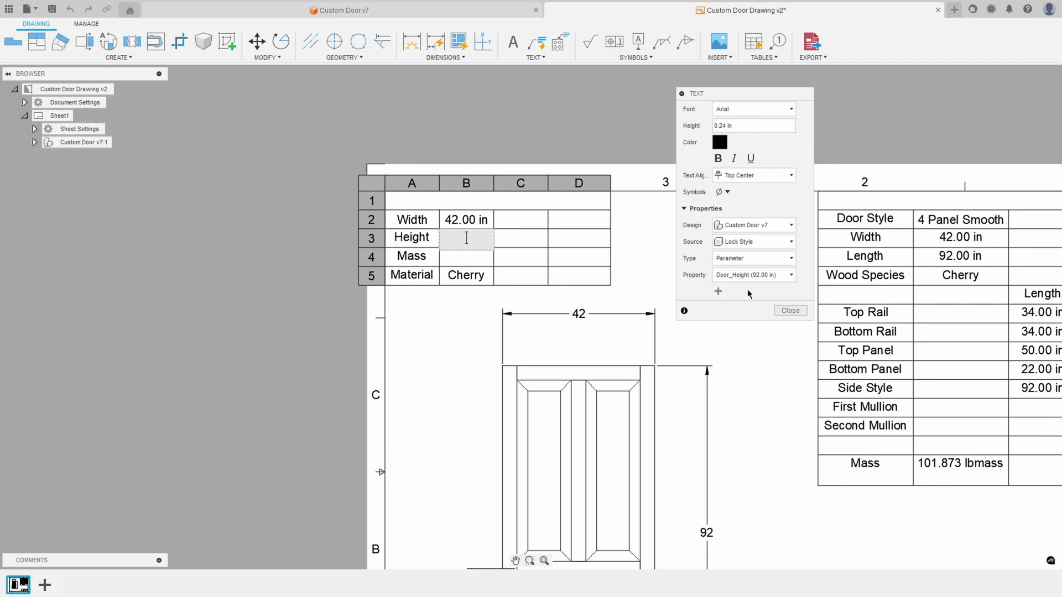
{"action": "left_click", "coordinate": [718, 291]}
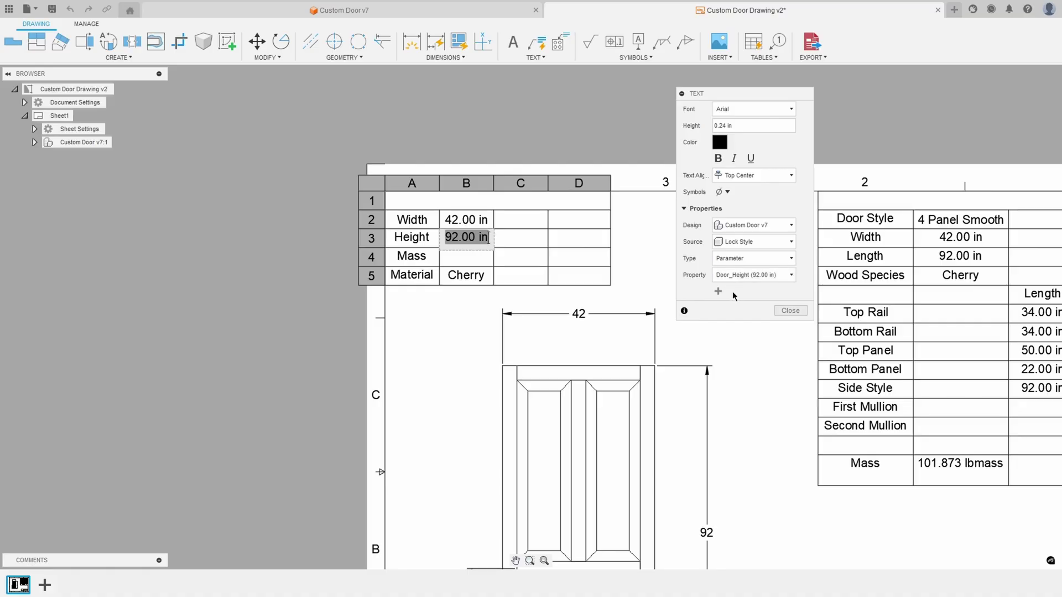
{"action": "left_click", "coordinate": [463, 257]}
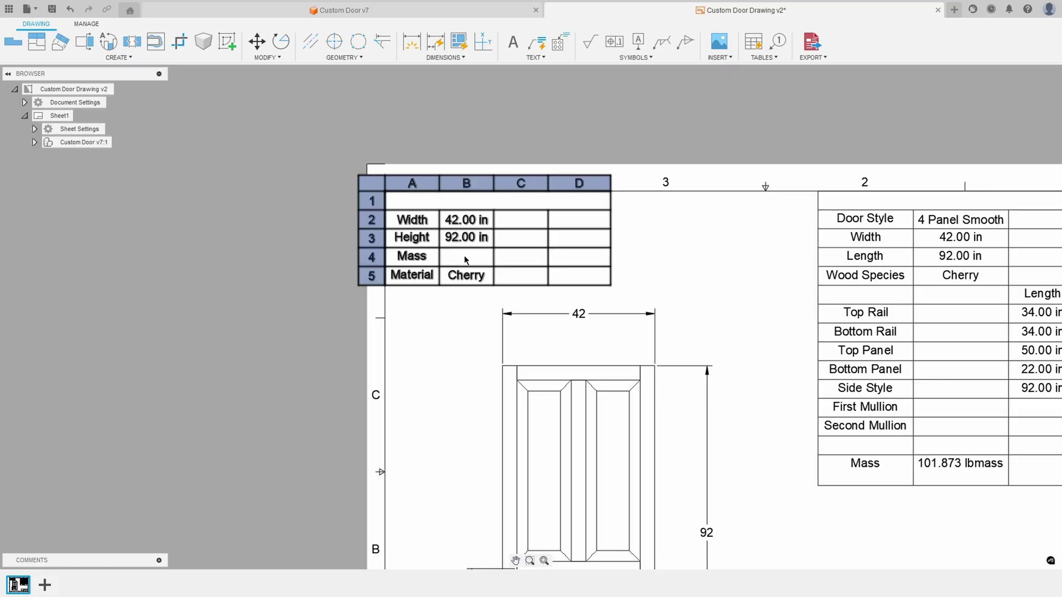
- Insert the Physical property Mass of the source Lock Style into cell B4 beside the Mass label
{"action": "left_click", "coordinate": [465, 259]}
{"action": "double_click", "coordinate": [465, 260]}
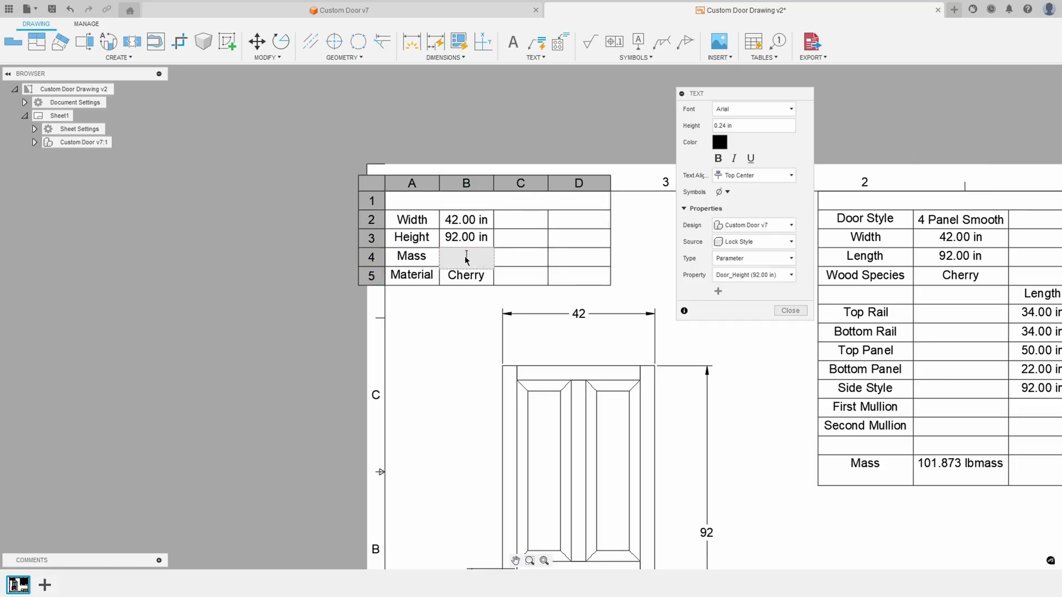
{"action": "left_click", "coordinate": [752, 259]}
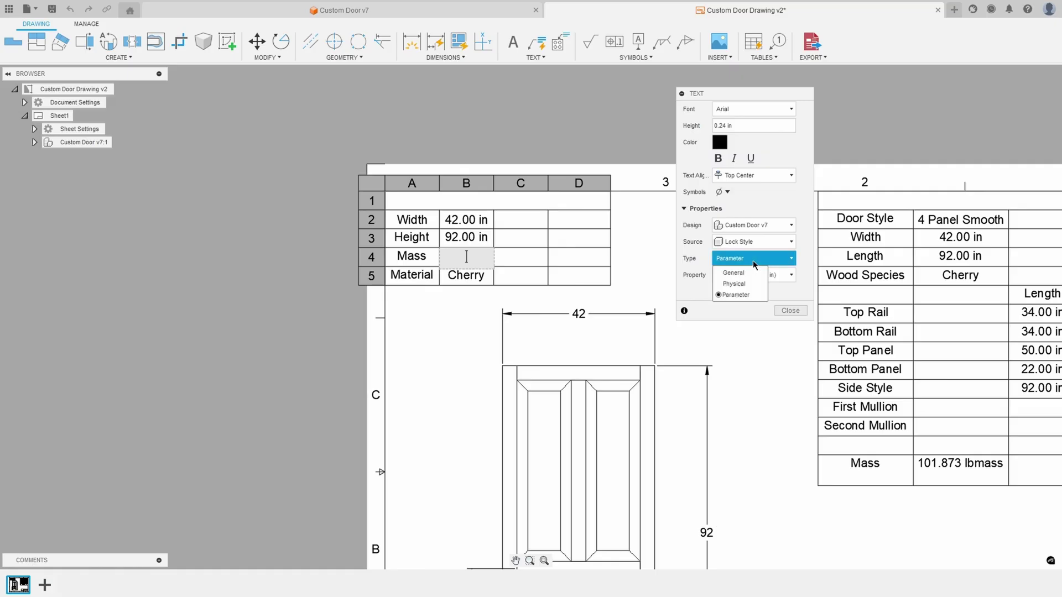
{"action": "left_click", "coordinate": [734, 284]}
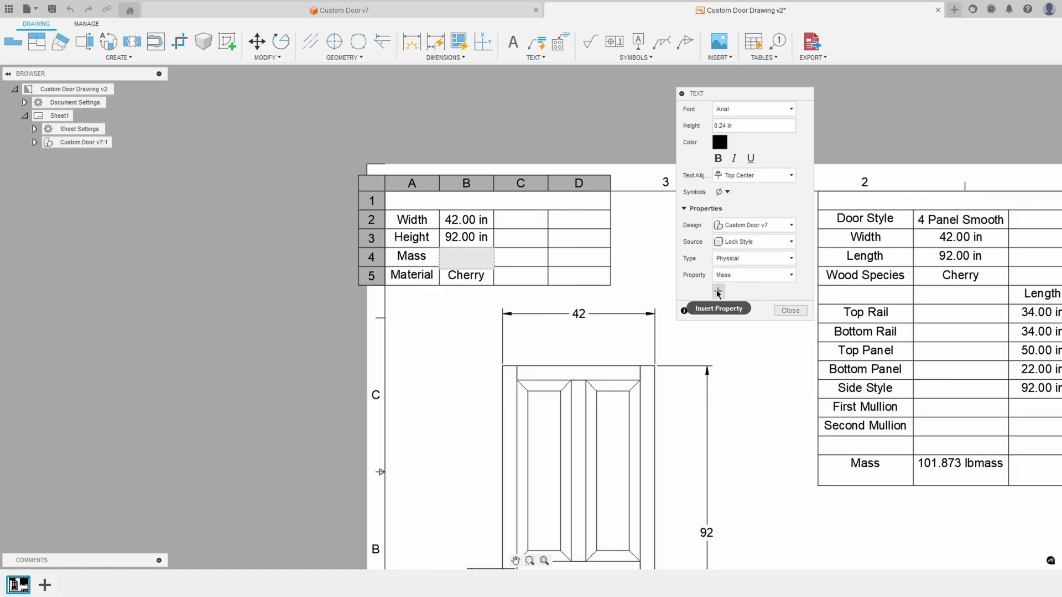
{"action": "left_click", "coordinate": [718, 291]}
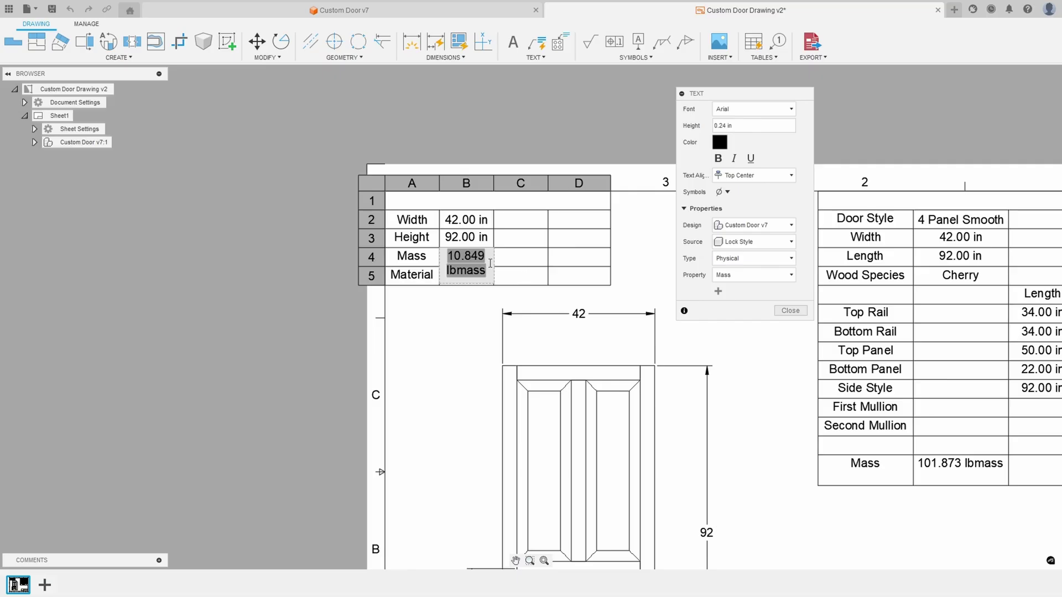
- Replace the content of cell B4 with the Physical property Mass of the source Custom Door v7
{"action": "left_click", "coordinate": [757, 248]}
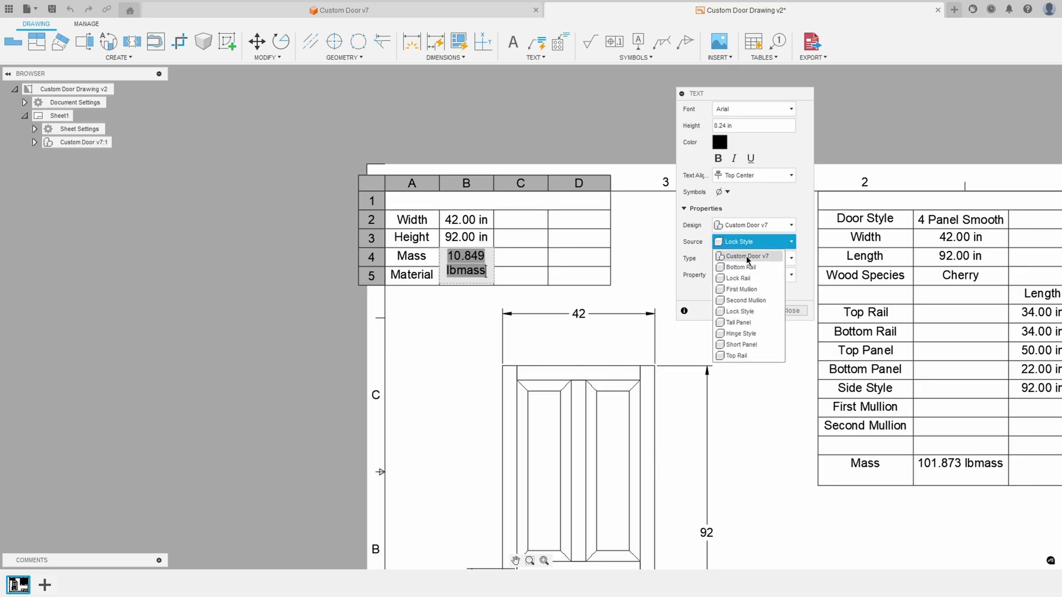
{"action": "left_click", "coordinate": [746, 256]}
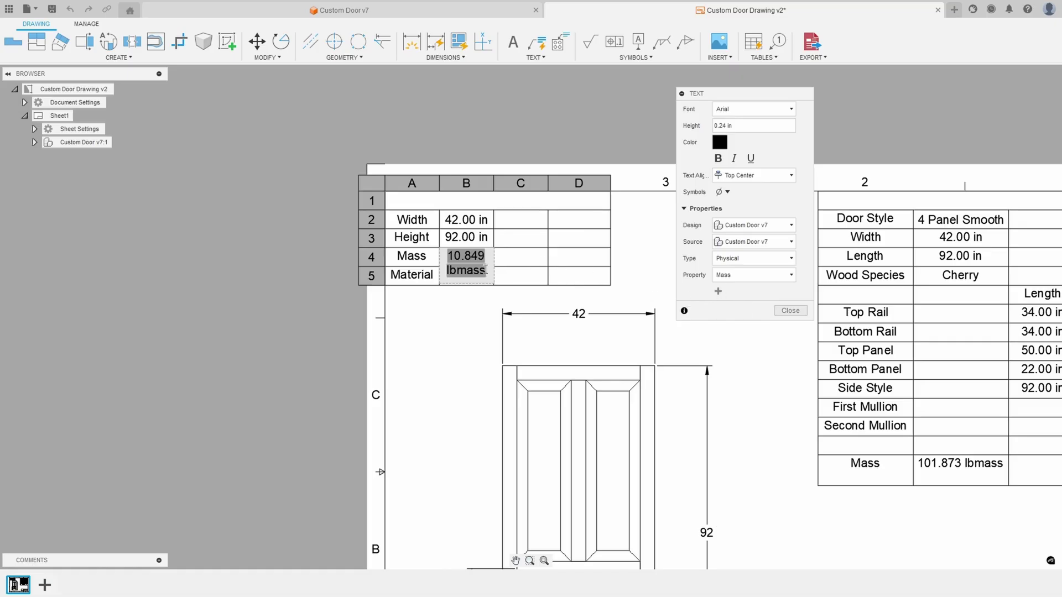
{"action": "left_click", "coordinate": [718, 292]}
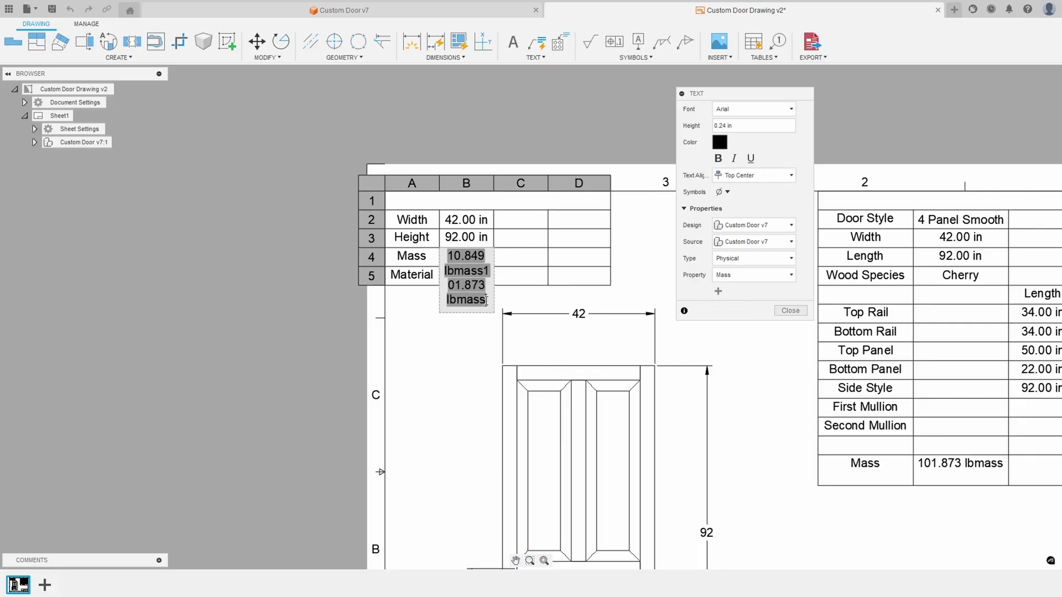
{"action": "left_click_drag", "start_coordinate": [485, 300], "coordinate": [446, 255]}
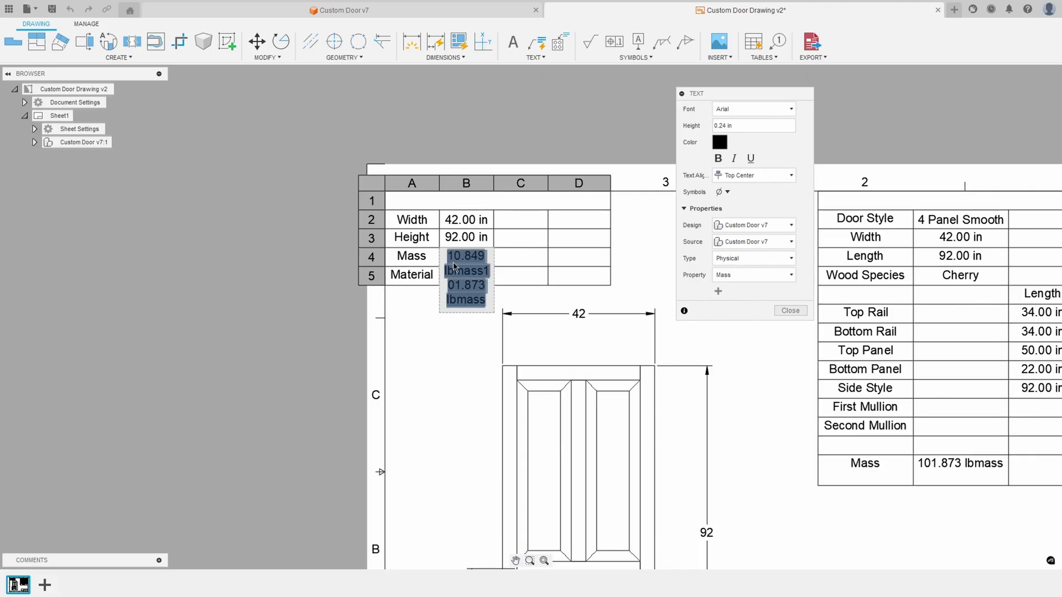
{"action": "left_click", "coordinate": [718, 291]}
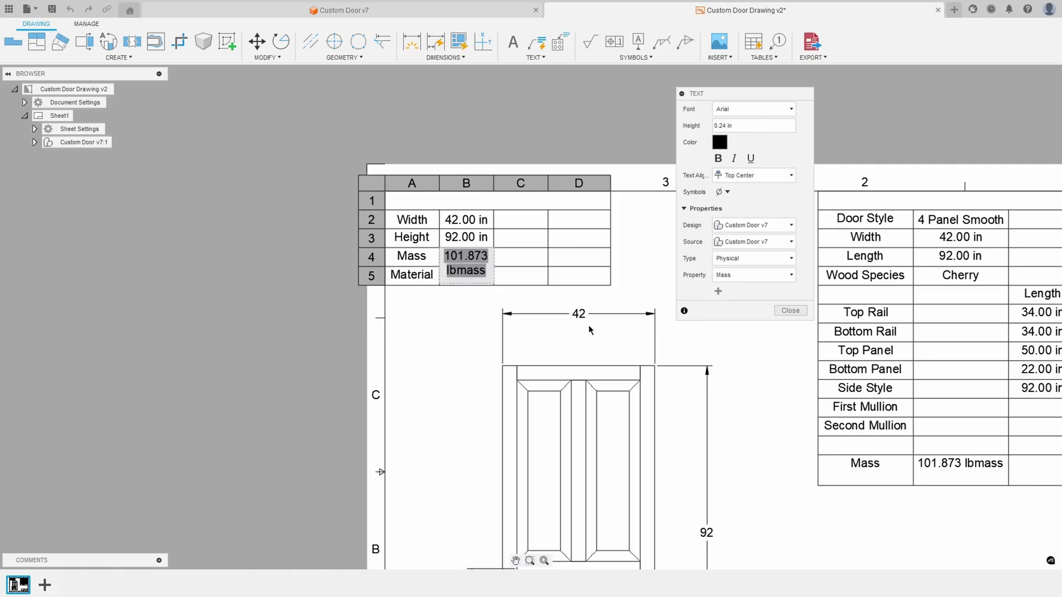
{"action": "left_click", "coordinate": [790, 310]}
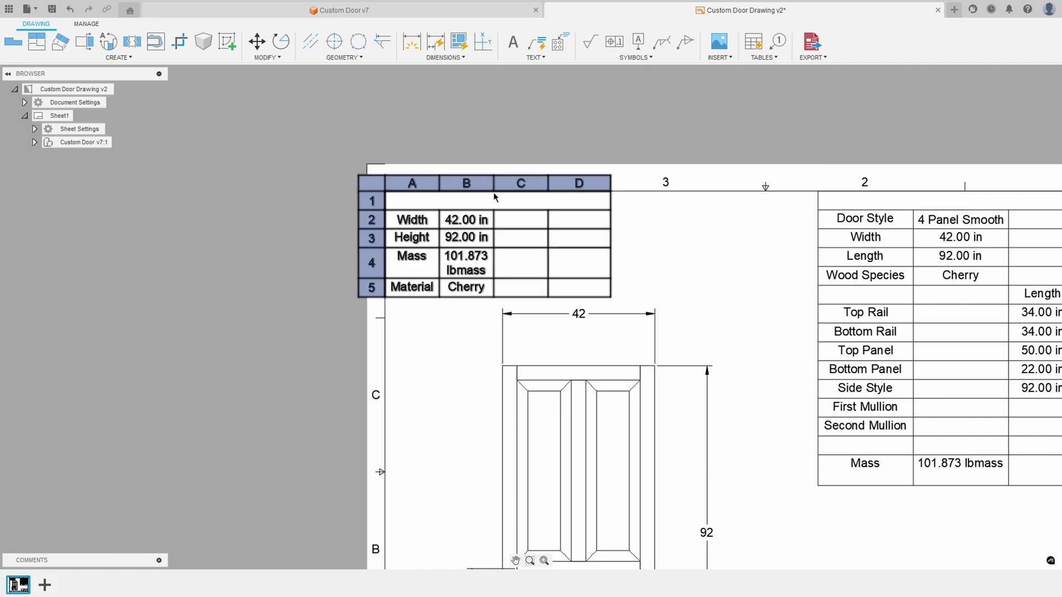
- Widen column B so the mass fits on one line, extending the table's outer edge and shifting the border between columns C and D
{"action": "left_click", "coordinate": [495, 213]}
{"action": "left_click_drag", "start_coordinate": [495, 210], "coordinate": [514, 210]}
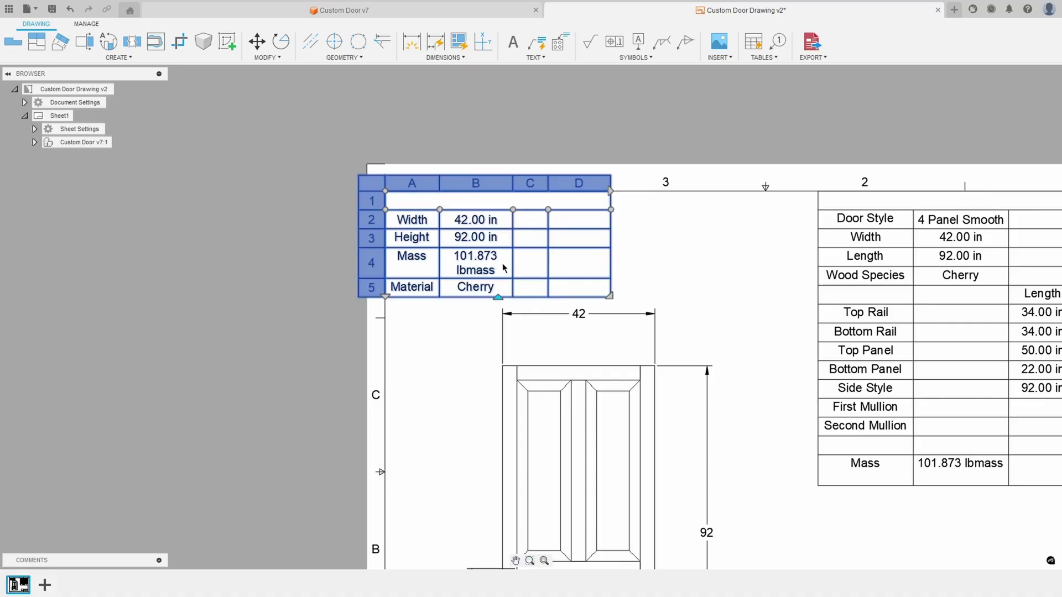
{"action": "left_click", "coordinate": [610, 210]}
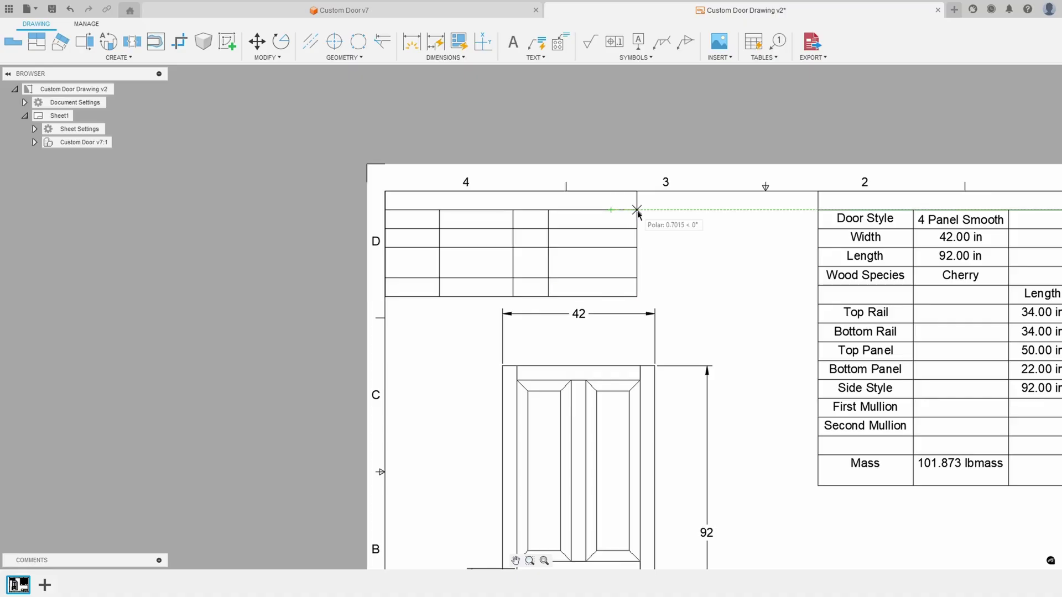
{"action": "left_click", "coordinate": [640, 209]}
{"action": "left_click", "coordinate": [512, 209]}
{"action": "left_click", "coordinate": [543, 209]}
{"action": "left_click", "coordinate": [545, 209]}
{"action": "left_click", "coordinate": [561, 210]}
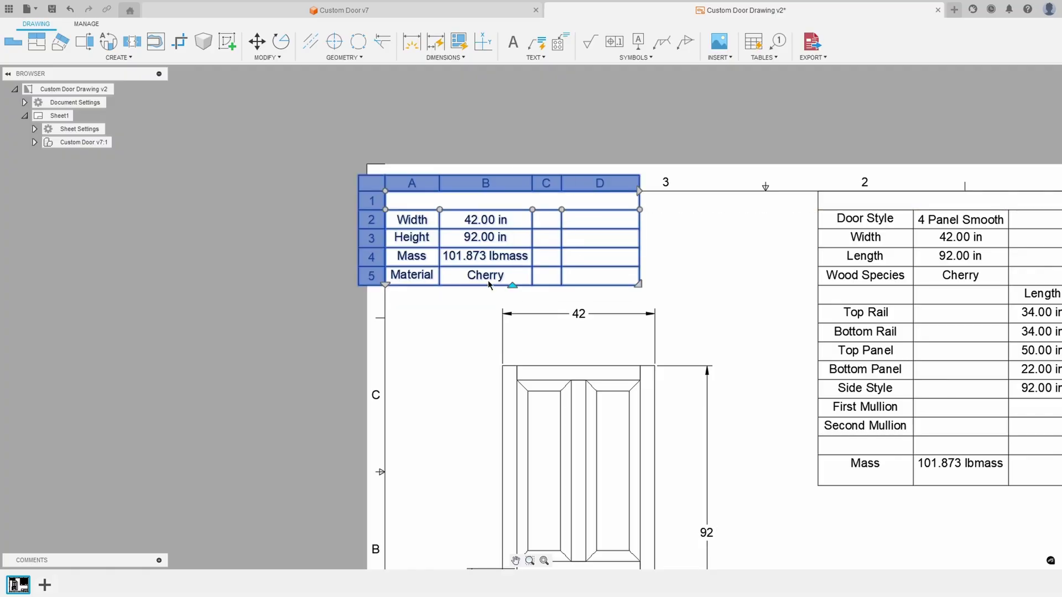
- Delete the empty columns D and C from the custom table with the width, height, mass and material rows
{"action": "double_click", "coordinate": [597, 184]}
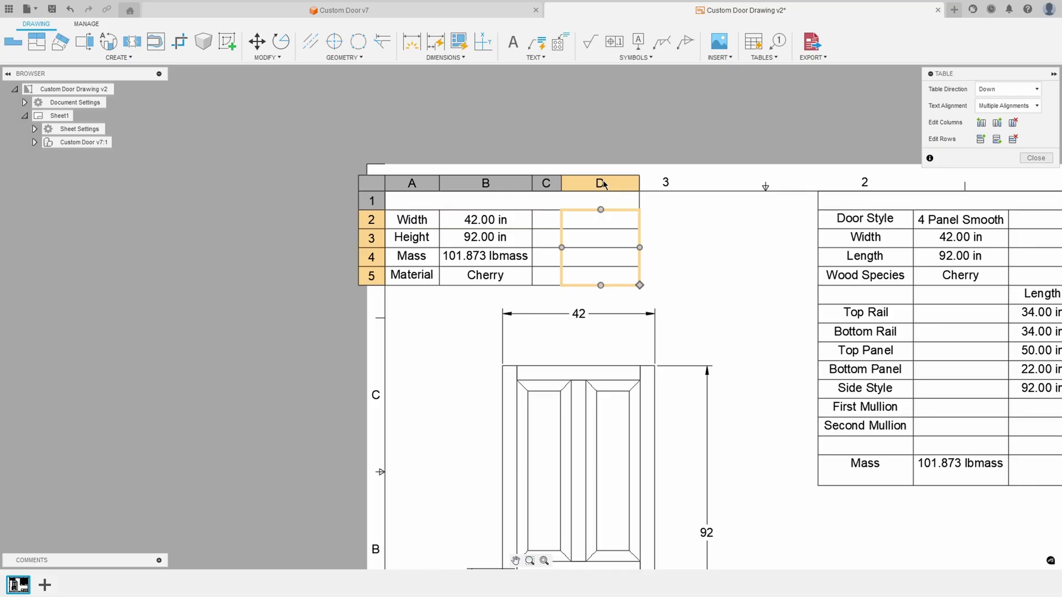
{"action": "left_click", "coordinate": [1012, 123]}
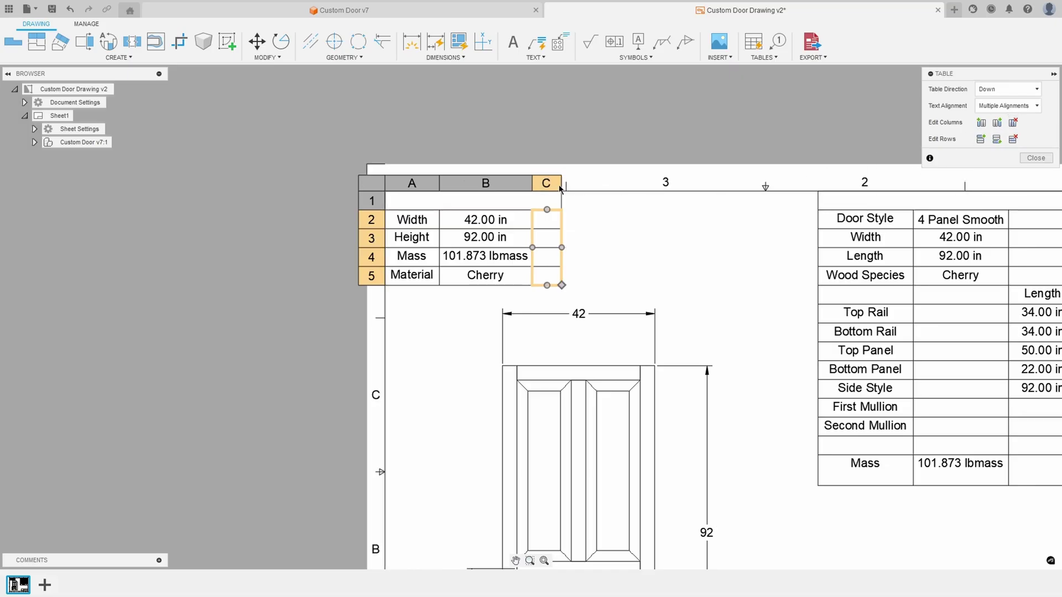
{"action": "left_click", "coordinate": [1012, 123]}
{"action": "left_click", "coordinate": [1027, 158]}
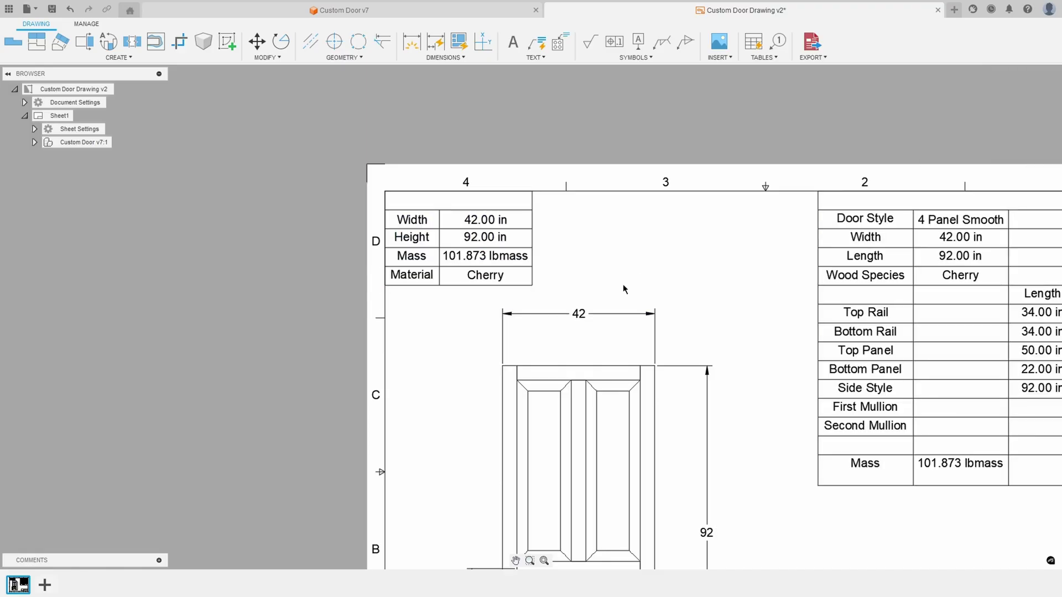
- Check which Parameter properties the source First Mullion offers for its Length cell C12, without inserting any
{"action": "middle_click_drag", "start_coordinate": [609, 254], "coordinate": [524, 185]}
{"action": "key", "text": "F6"}
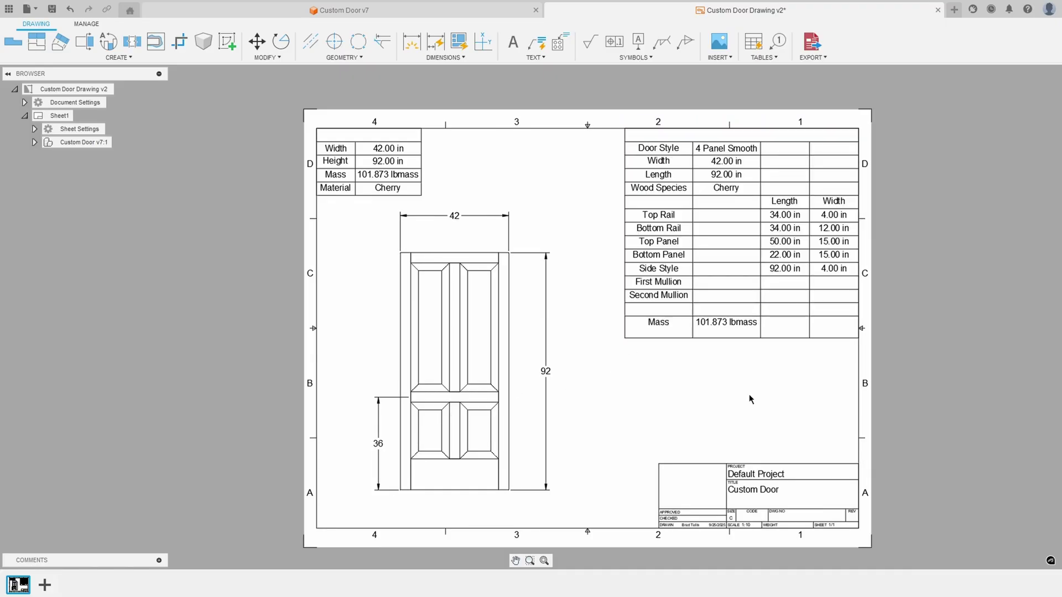
{"action": "left_click", "coordinate": [774, 286]}
{"action": "double_click", "coordinate": [775, 285]}
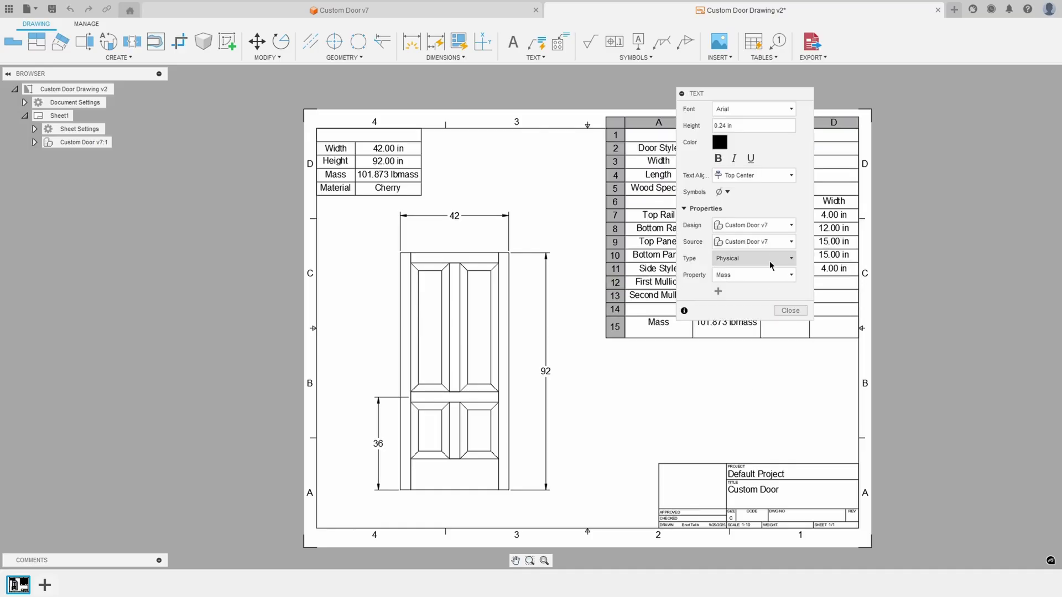
{"action": "left_click", "coordinate": [759, 257]}
{"action": "left_click", "coordinate": [745, 294]}
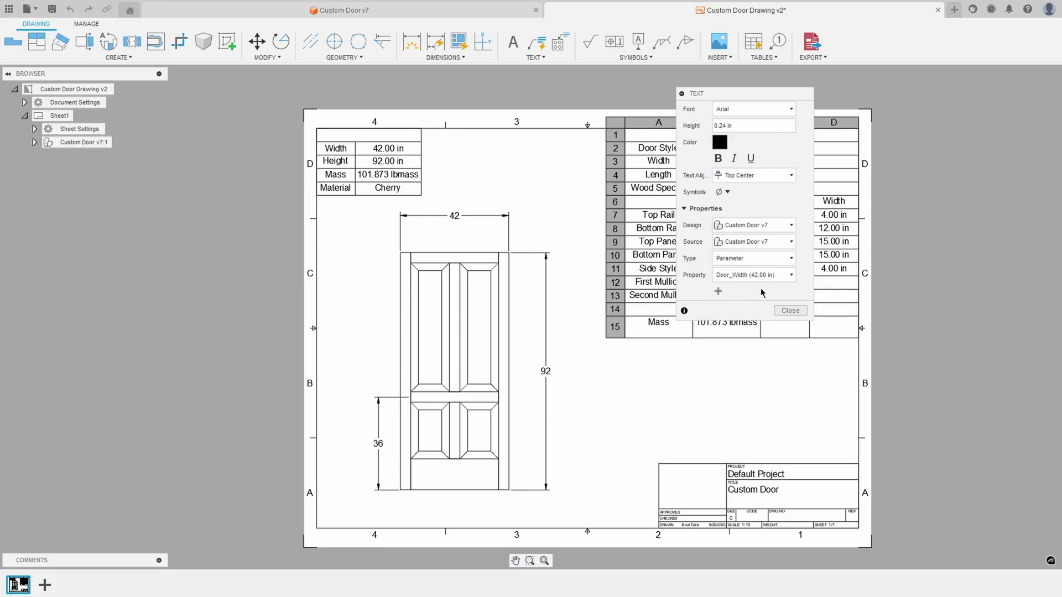
{"action": "left_click", "coordinate": [752, 242]}
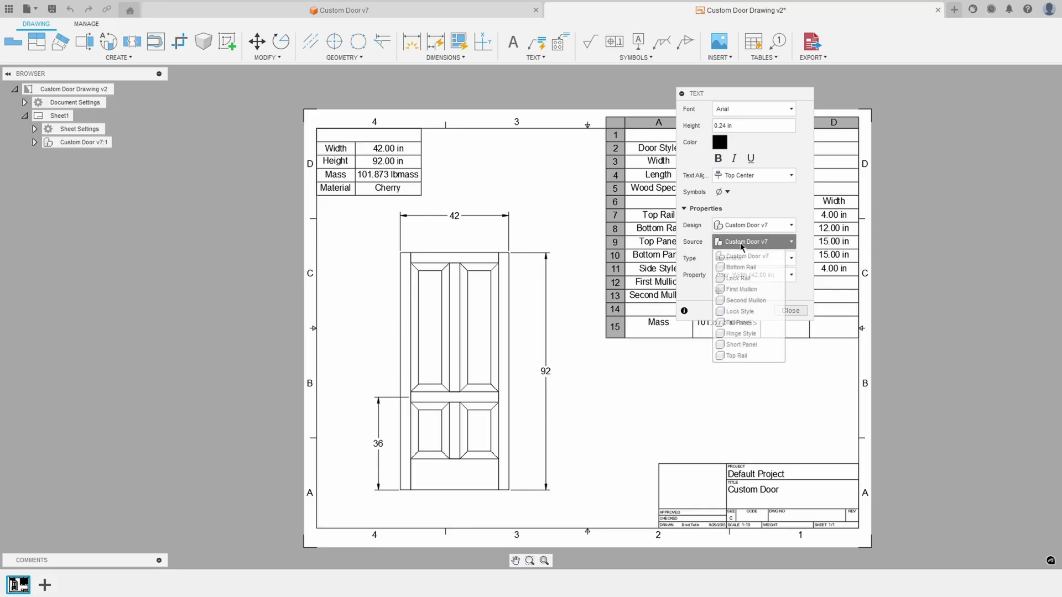
{"action": "left_click", "coordinate": [745, 290]}
{"action": "left_click", "coordinate": [751, 278]}
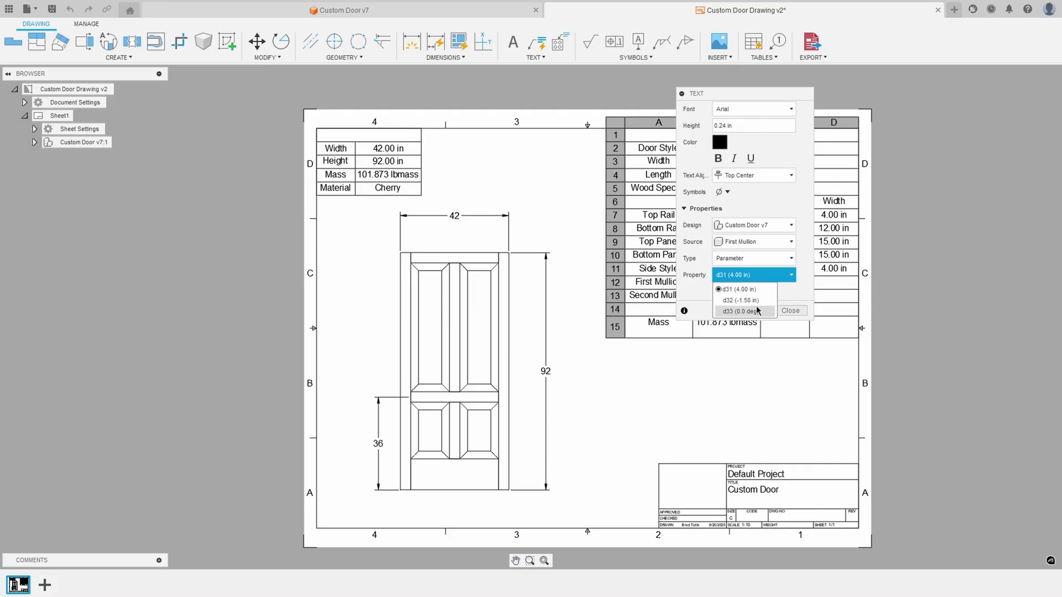
{"action": "left_click", "coordinate": [795, 310]}
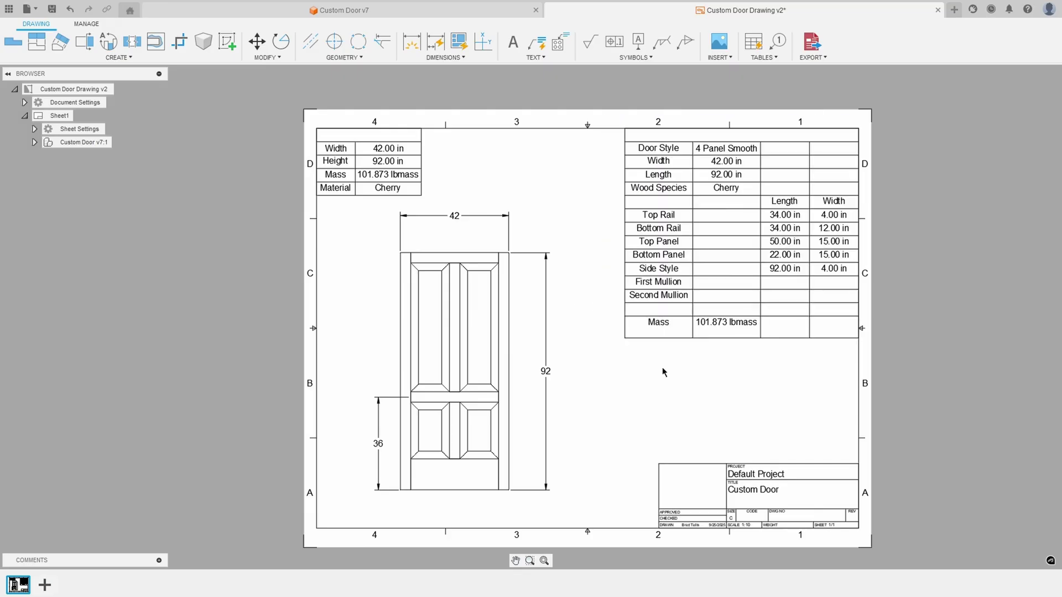
- Switch to the Custom Door design and activate the First Mullion component
{"action": "left_click", "coordinate": [384, 12]}
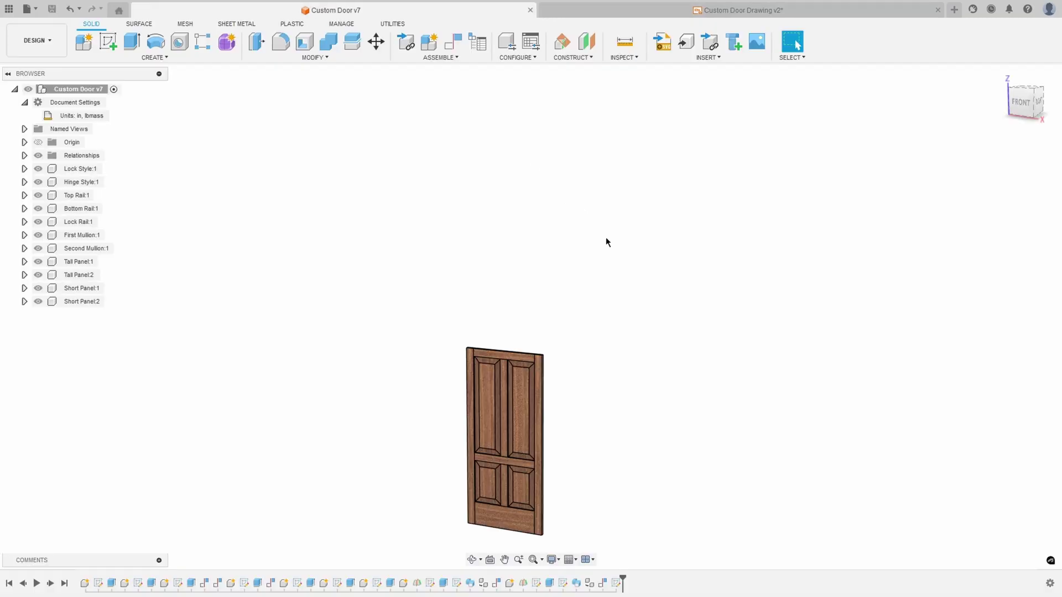
{"action": "key", "text": "F6"}
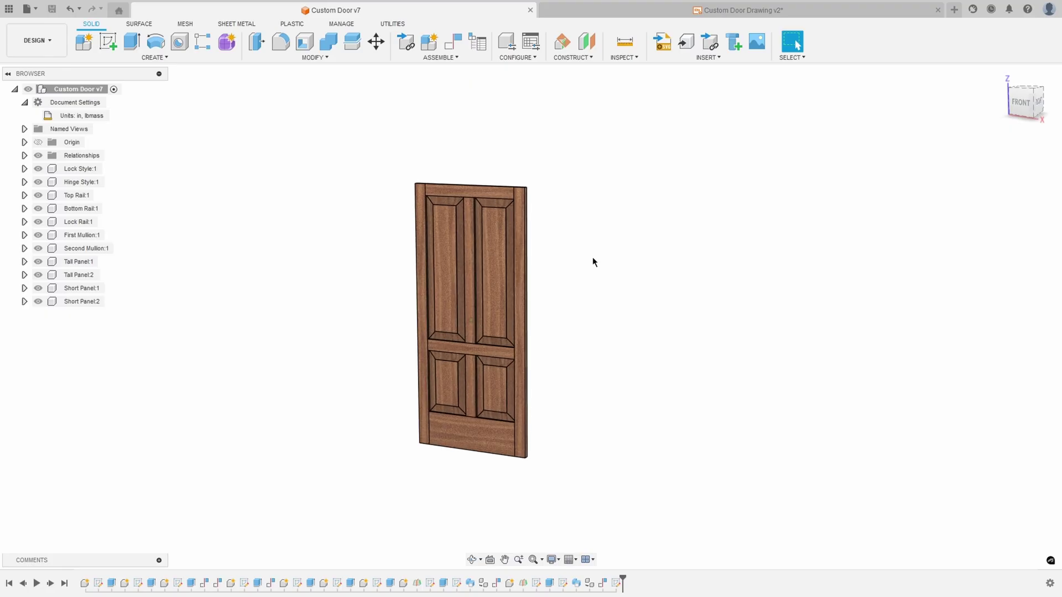
{"action": "left_click", "coordinate": [115, 235]}
{"action": "left_click", "coordinate": [313, 390]}
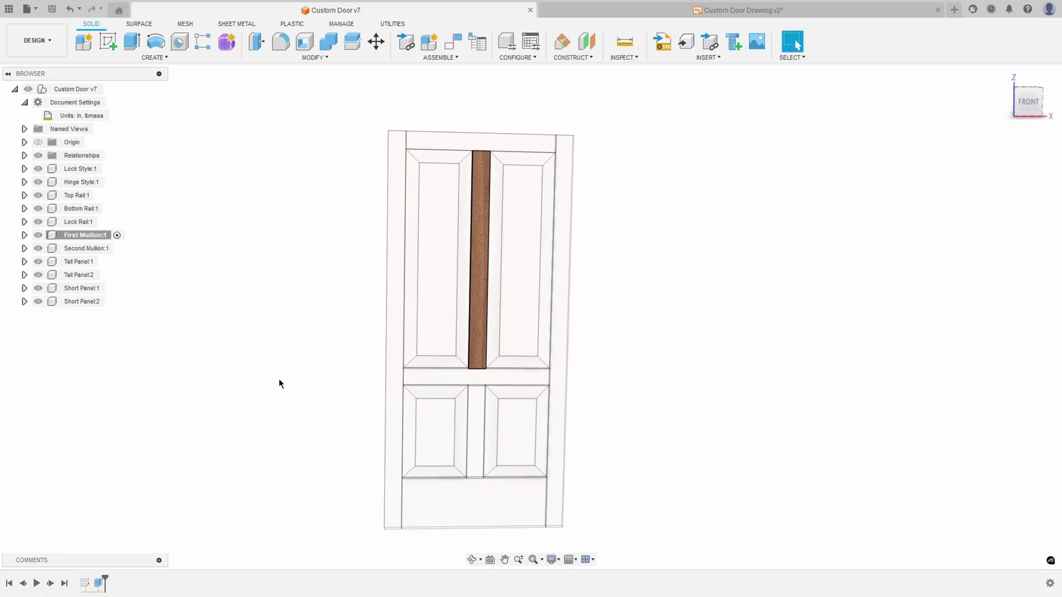
- Examine the door's side styles, rails and First Mullion to see which parts determine the mullion's length
{"action": "left_click", "coordinate": [557, 468]}
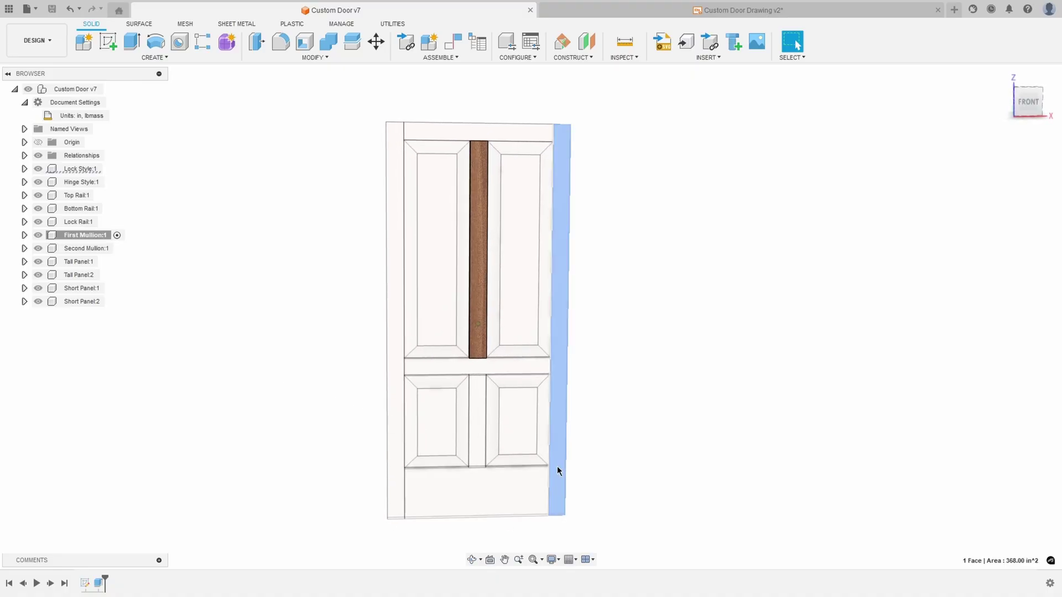
{"action": "left_click", "coordinate": [393, 152]}
{"action": "left_click", "coordinate": [445, 130]}
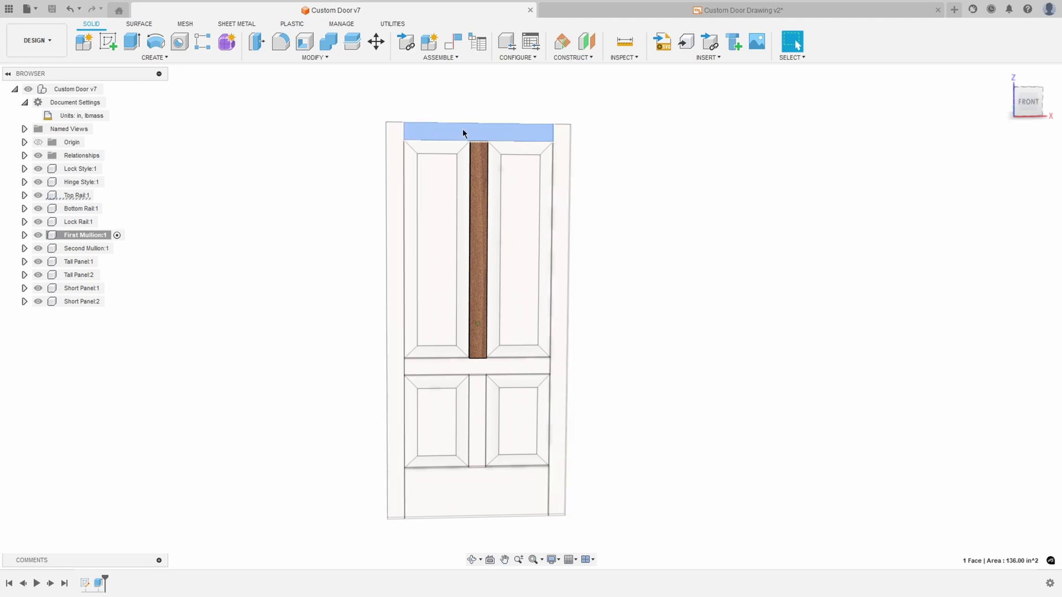
{"action": "left_click", "coordinate": [449, 496]}
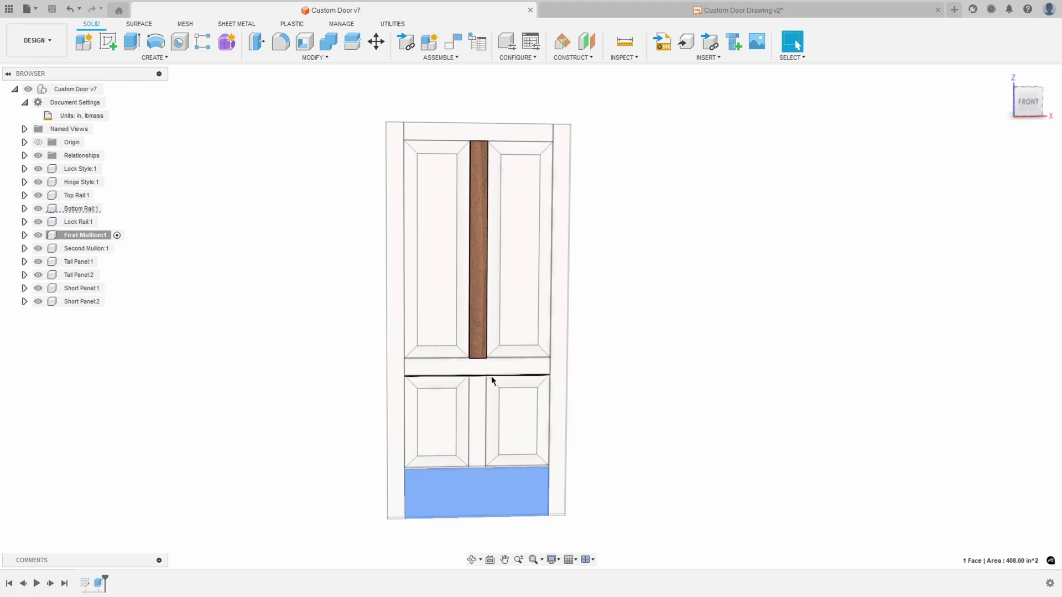
{"action": "left_click", "coordinate": [475, 366]}
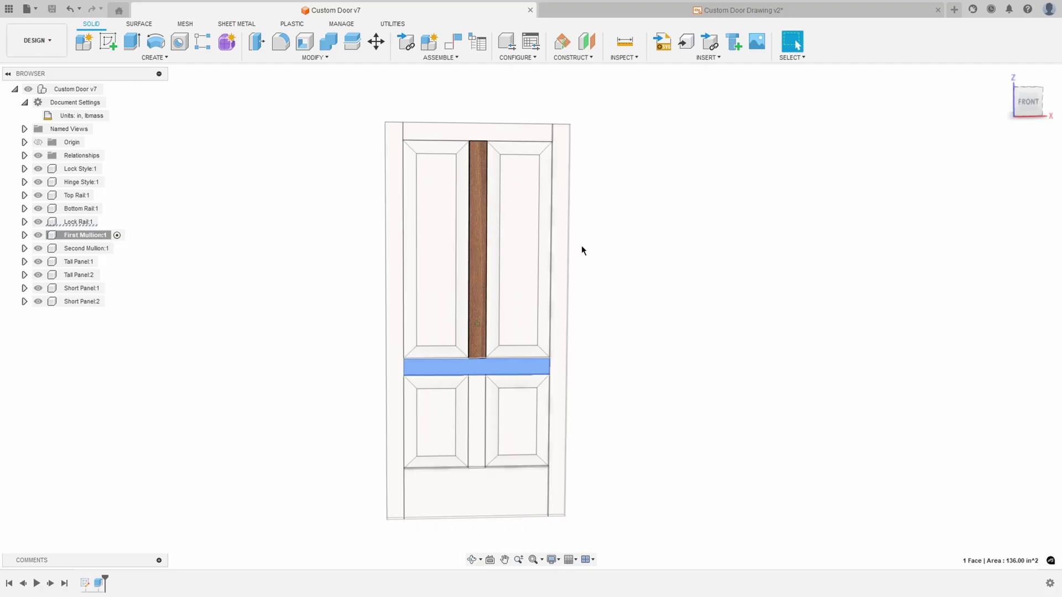
{"action": "left_click", "coordinate": [555, 135]}
{"action": "left_click", "coordinate": [520, 131]}
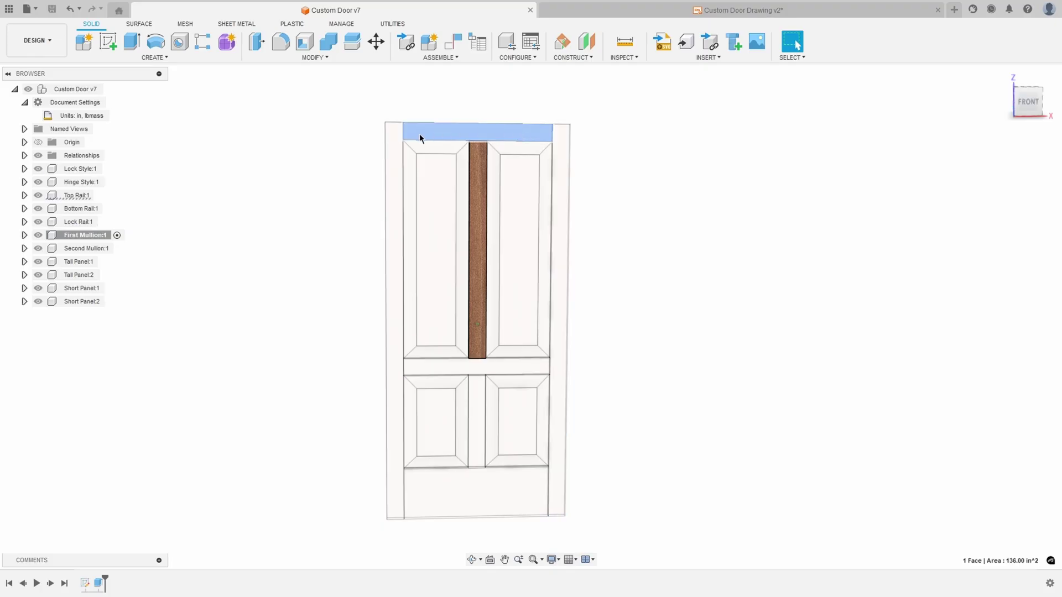
{"action": "left_click", "coordinate": [393, 138]}
{"action": "scroll", "coordinate": [531, 138], "scroll_direction": "up", "scroll_amount": 2}
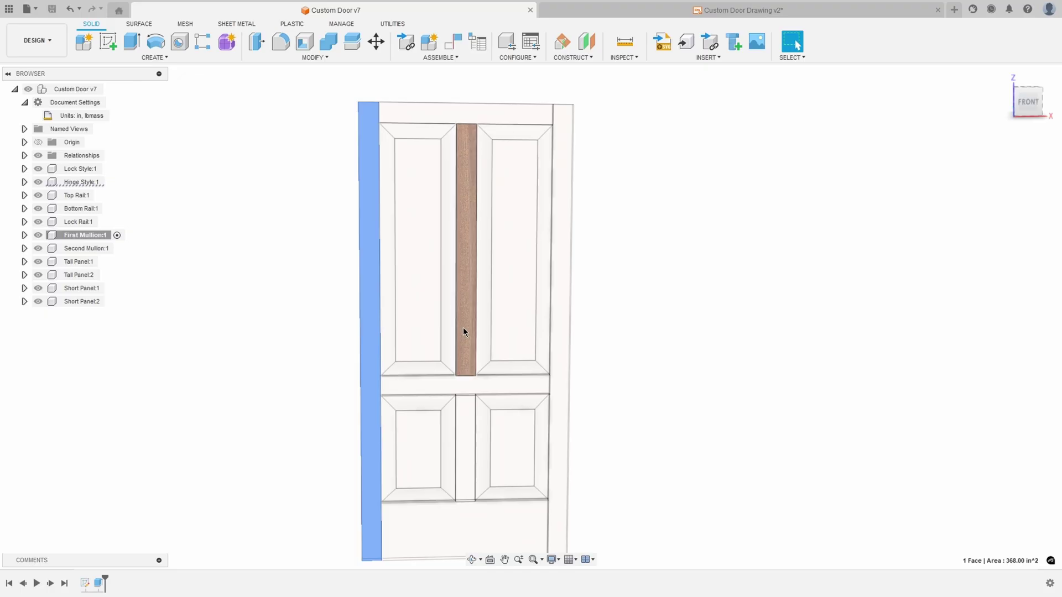
{"action": "scroll", "coordinate": [483, 324], "scroll_direction": "down", "scroll_amount": 1}
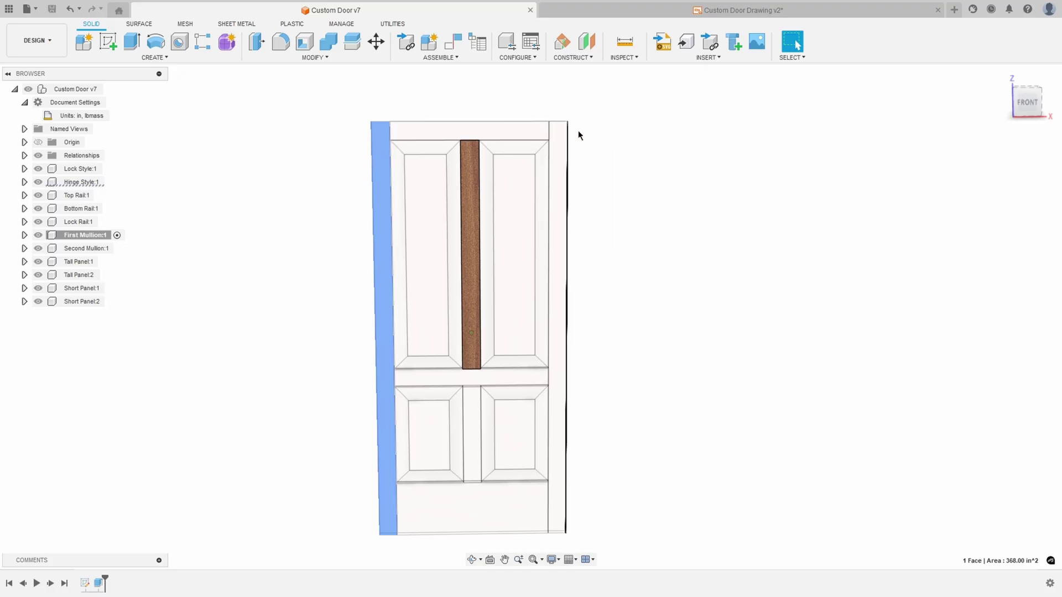
{"action": "left_click", "coordinate": [465, 161]}
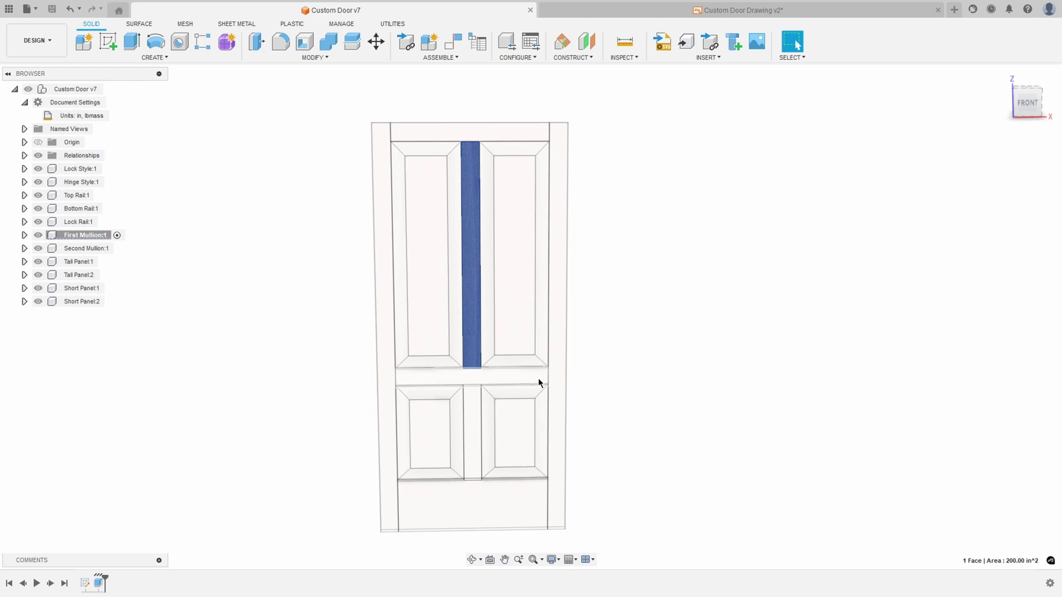
{"action": "middle_click_drag", "start_coordinate": [559, 105], "coordinate": [481, 217], "text": "shift"}
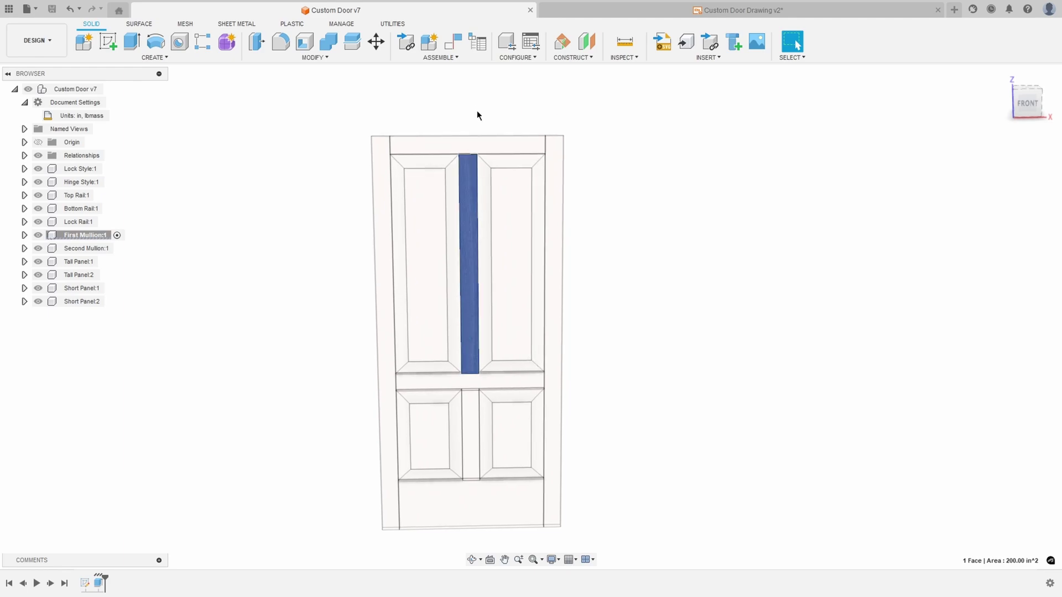
{"action": "left_click", "coordinate": [293, 309]}
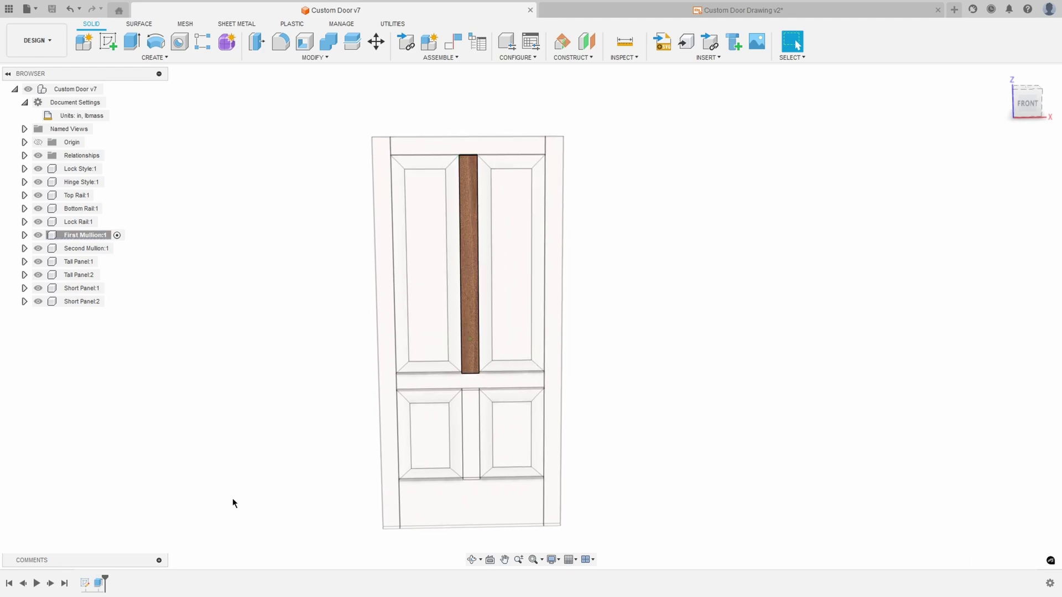
- Add a driven dimension for the mullion's length along its vertical edge in the First Mullion sketch, and finish the sketch
{"action": "double_click", "coordinate": [84, 584]}
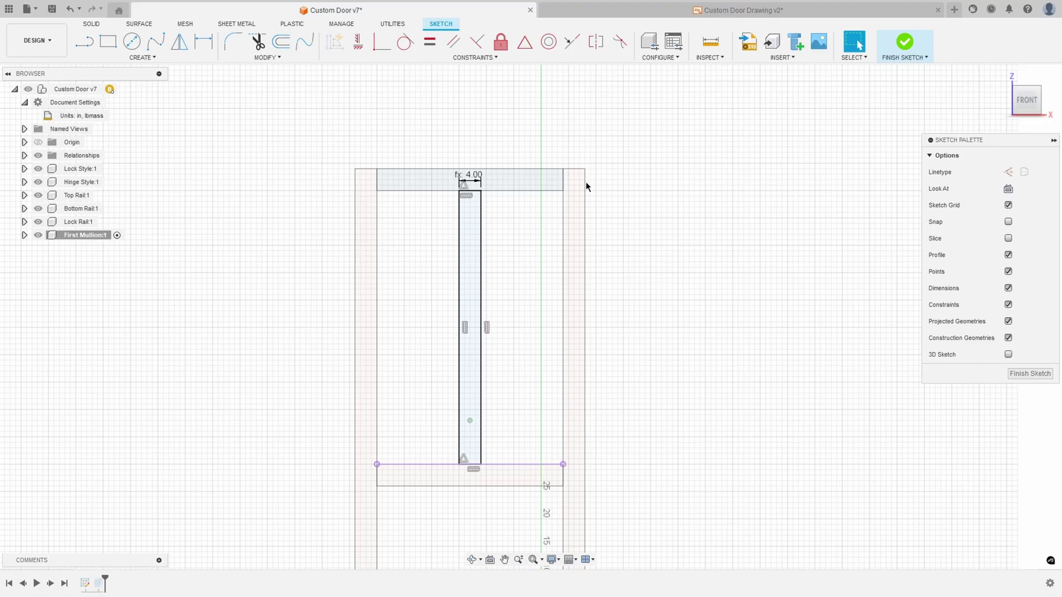
{"action": "left_click", "coordinate": [203, 41]}
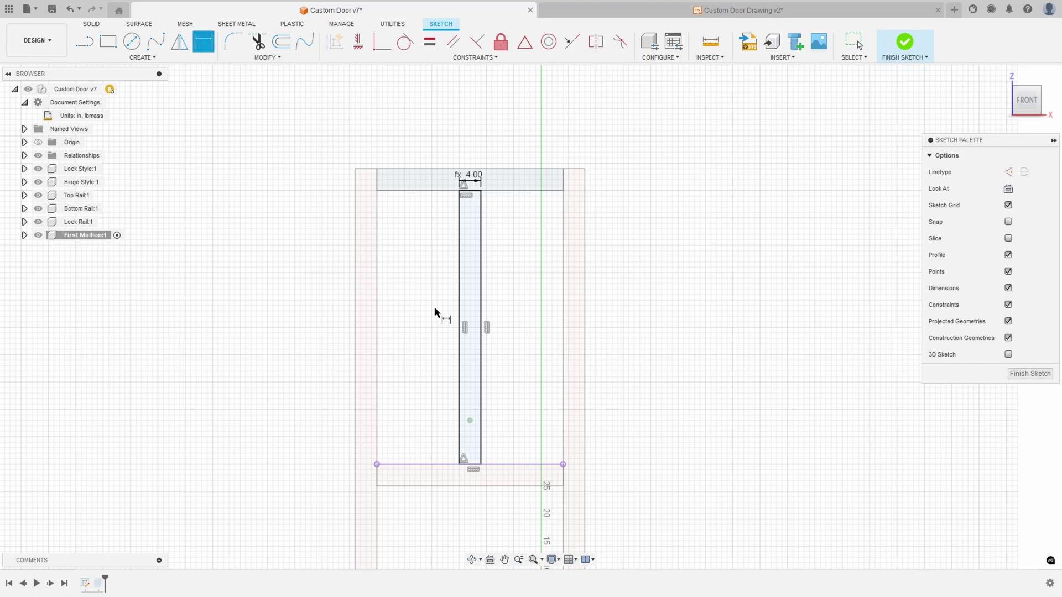
{"action": "left_click", "coordinate": [457, 321]}
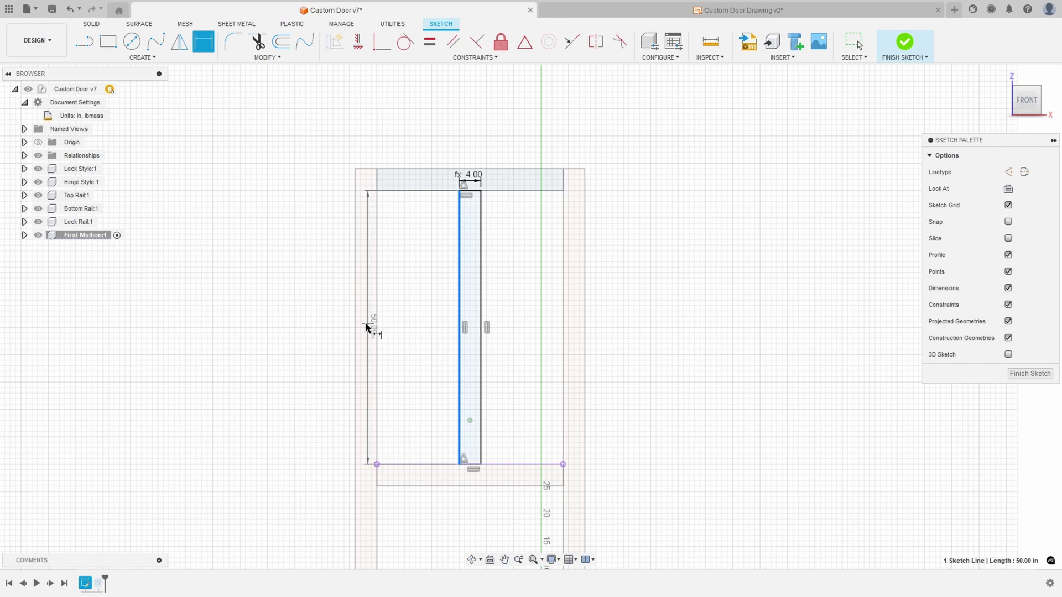
{"action": "left_click", "coordinate": [319, 328]}
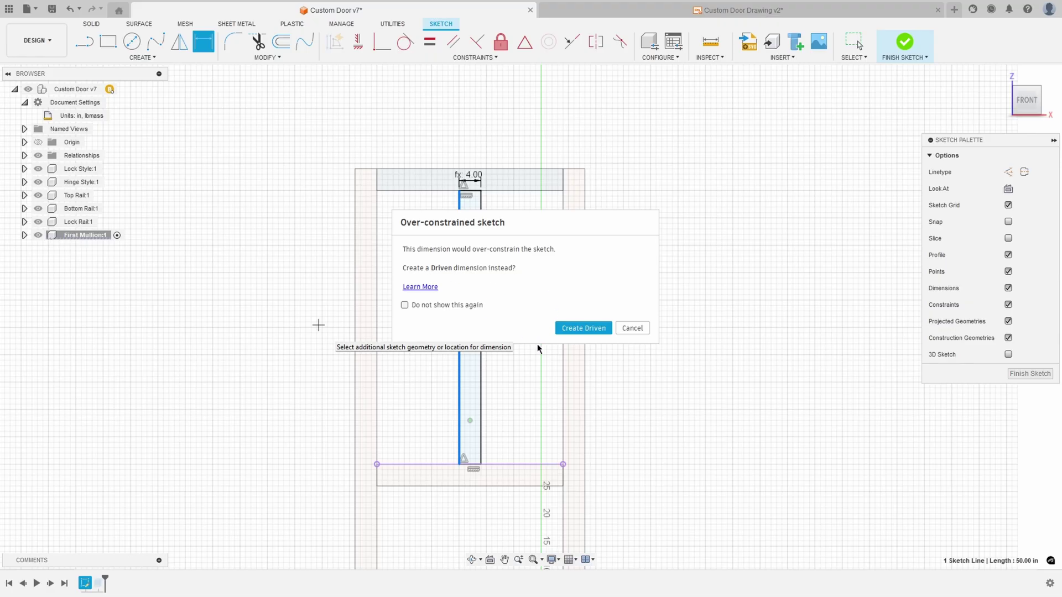
{"action": "left_click", "coordinate": [579, 328]}
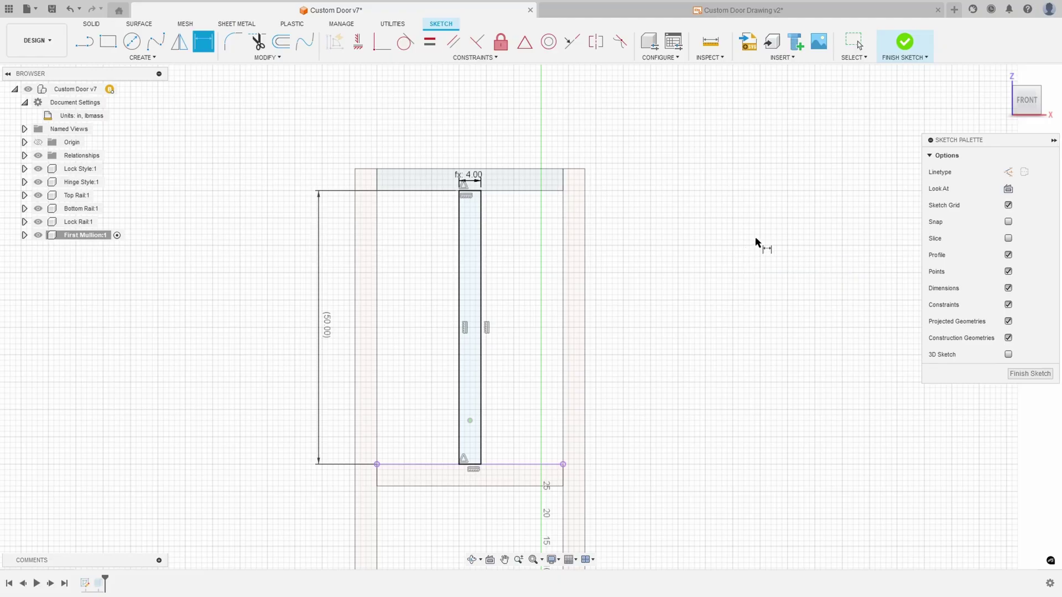
{"action": "left_click", "coordinate": [1024, 379]}
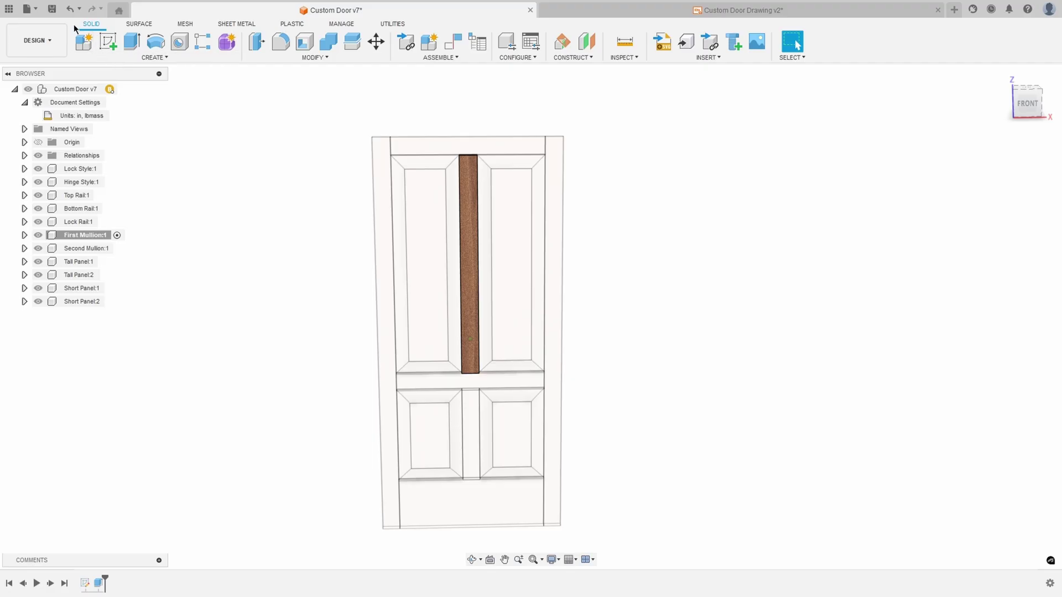
- Save the door design with the version description User Saved, and update the door drawing to that version
{"action": "left_click", "coordinate": [52, 9]}
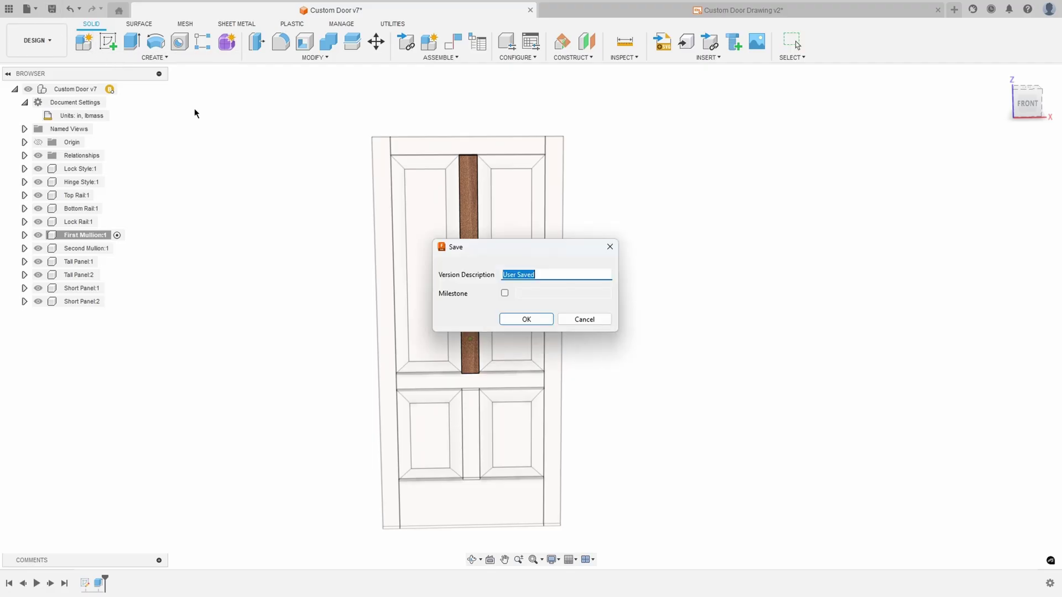
{"action": "left_click", "coordinate": [520, 323]}
{"action": "left_click", "coordinate": [672, 12]}
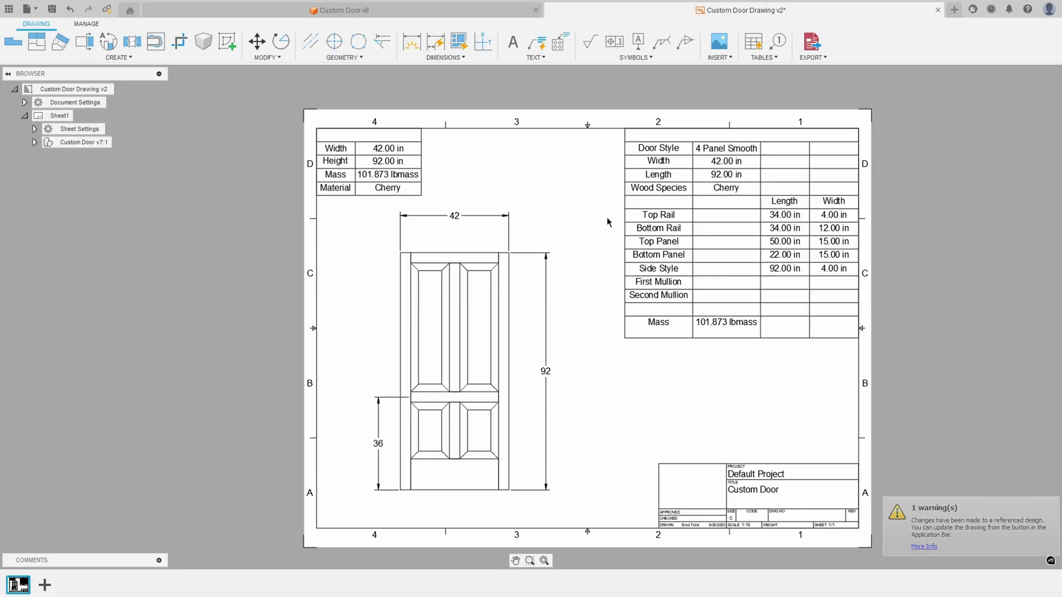
{"action": "left_click", "coordinate": [108, 10]}
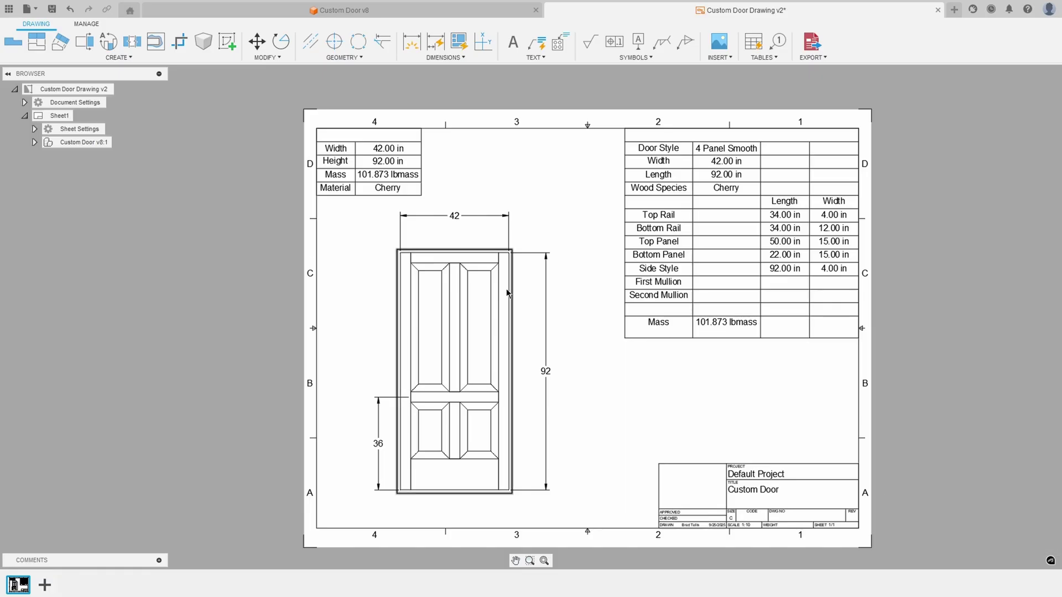
- Link the First Mullion's Length cell to the First Mullion component's parameter d78
{"action": "double_click", "coordinate": [776, 283]}
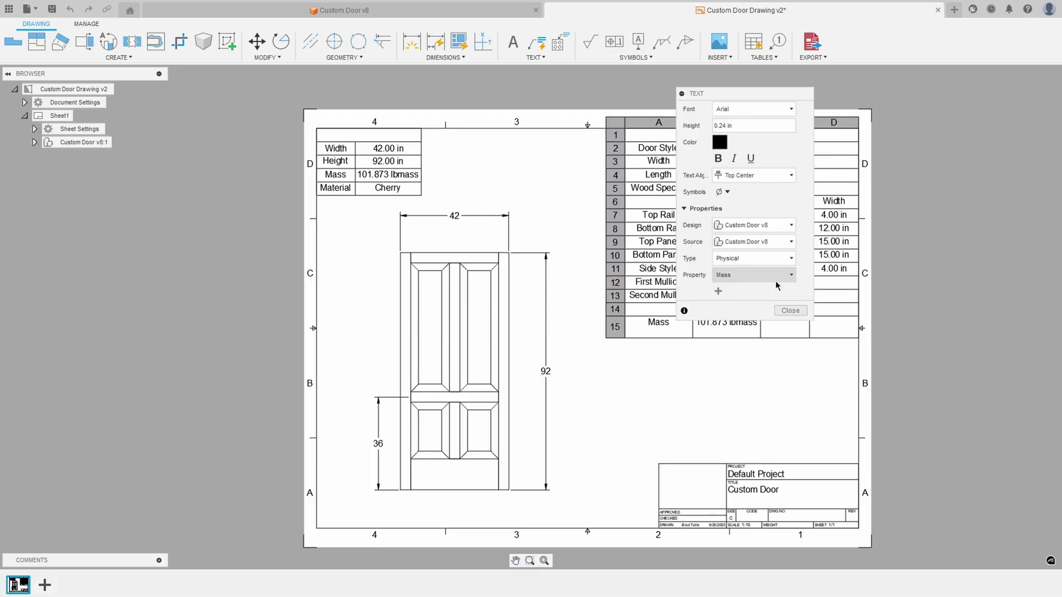
{"action": "left_click_drag", "start_coordinate": [756, 95], "coordinate": [952, 106]}
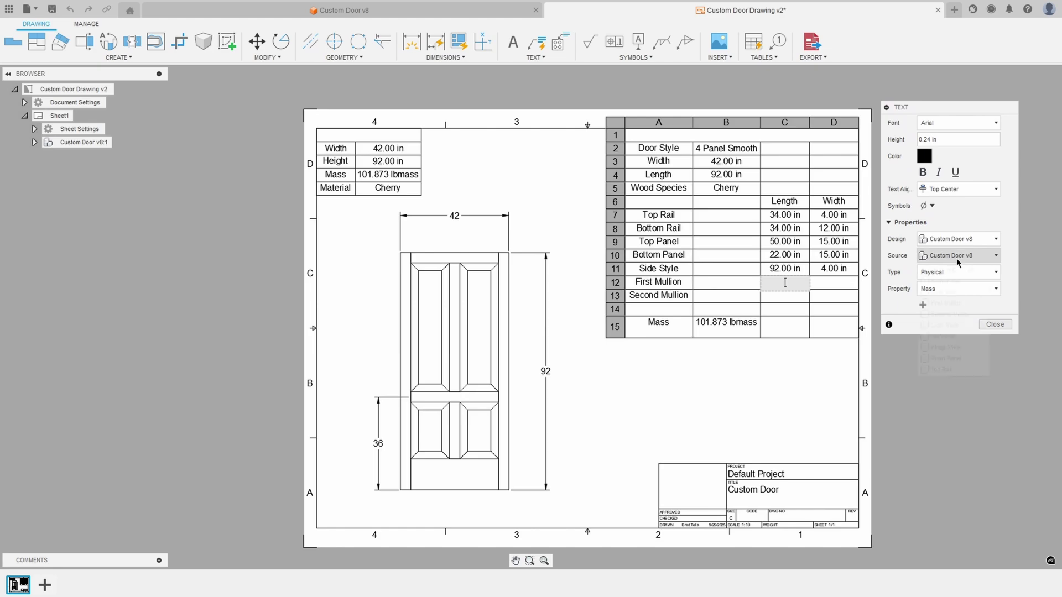
{"action": "left_click", "coordinate": [957, 258]}
{"action": "left_click", "coordinate": [946, 303]}
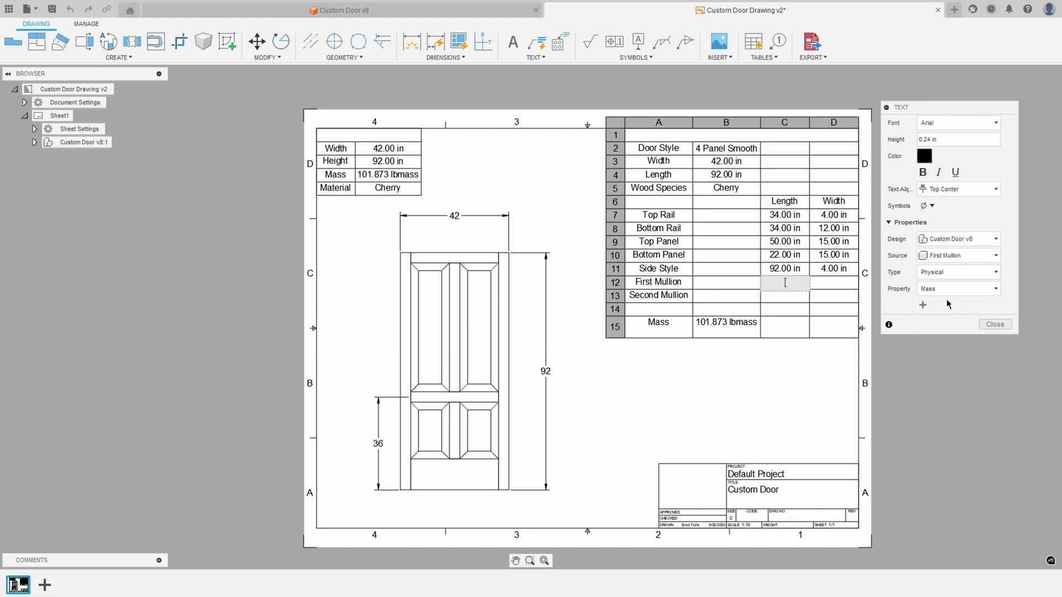
{"action": "left_click", "coordinate": [951, 271]}
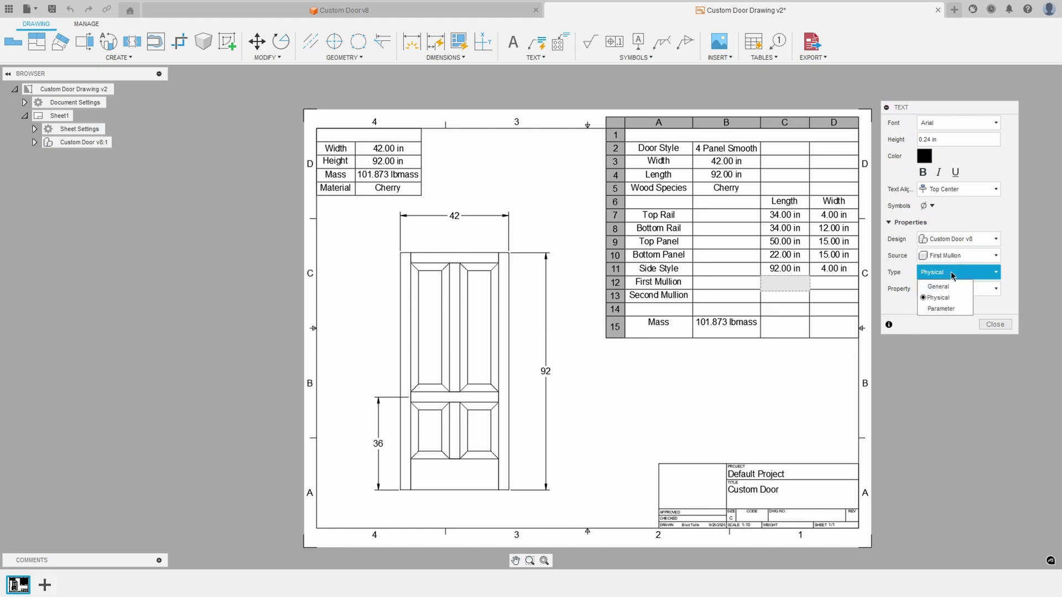
{"action": "left_click", "coordinate": [944, 308]}
{"action": "left_click", "coordinate": [957, 289]}
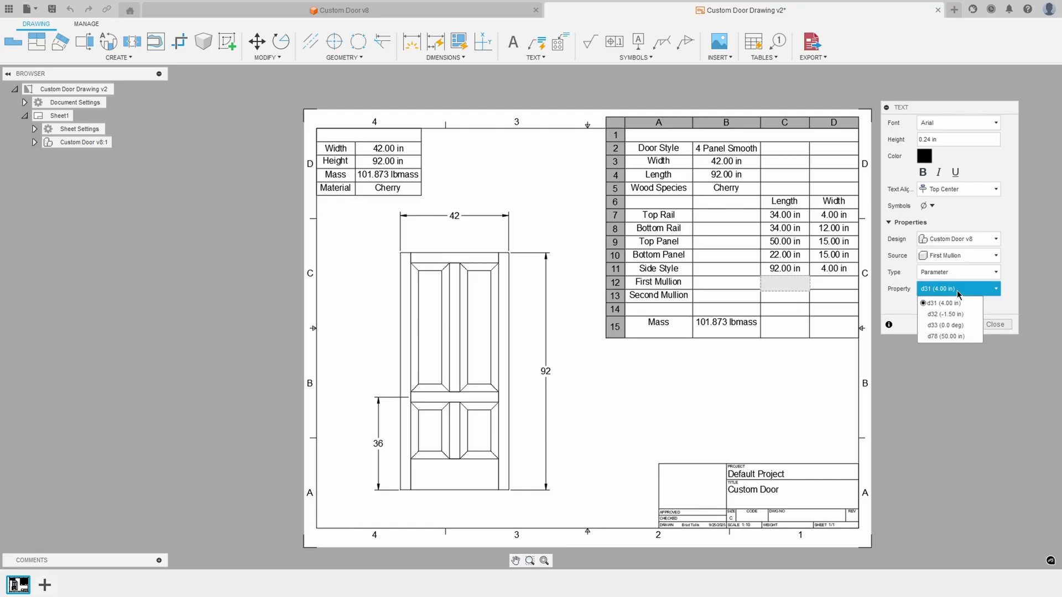
{"action": "left_click", "coordinate": [948, 336]}
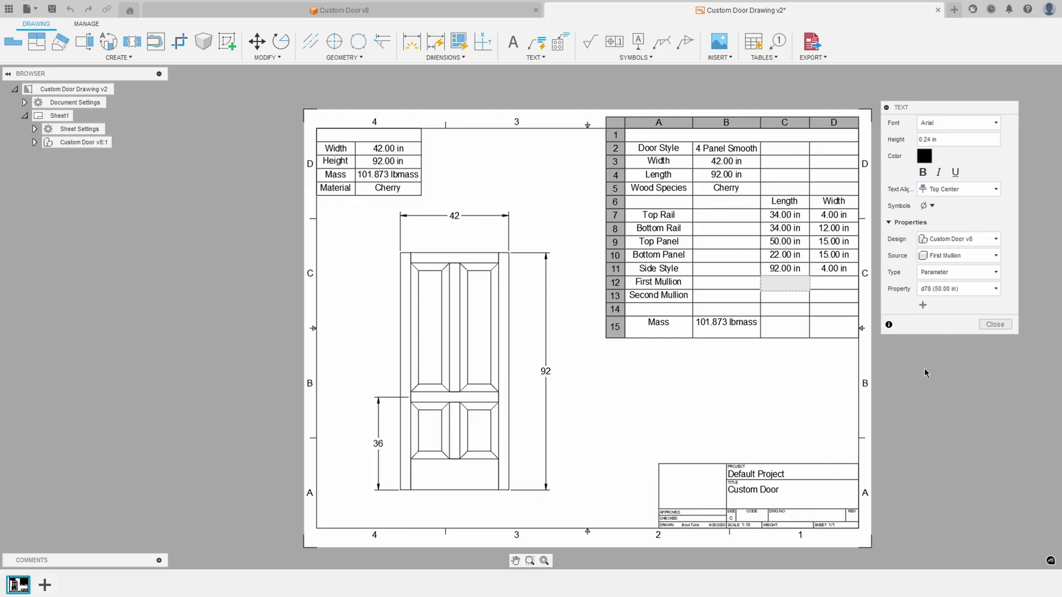
{"action": "left_click", "coordinate": [922, 305]}
- Link the First Mullion's Width cell to the First Mullion component's parameter d31, and finish editing the table
{"action": "left_click", "coordinate": [831, 283]}
{"action": "double_click", "coordinate": [831, 283]}
{"action": "left_click", "coordinate": [831, 282]}
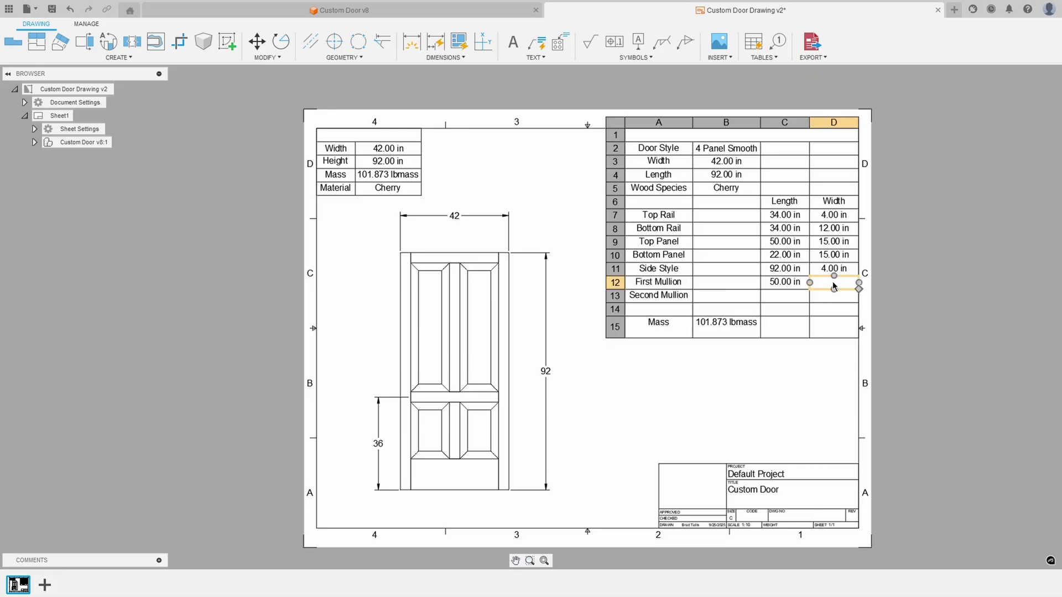
{"action": "left_click", "coordinate": [960, 290]}
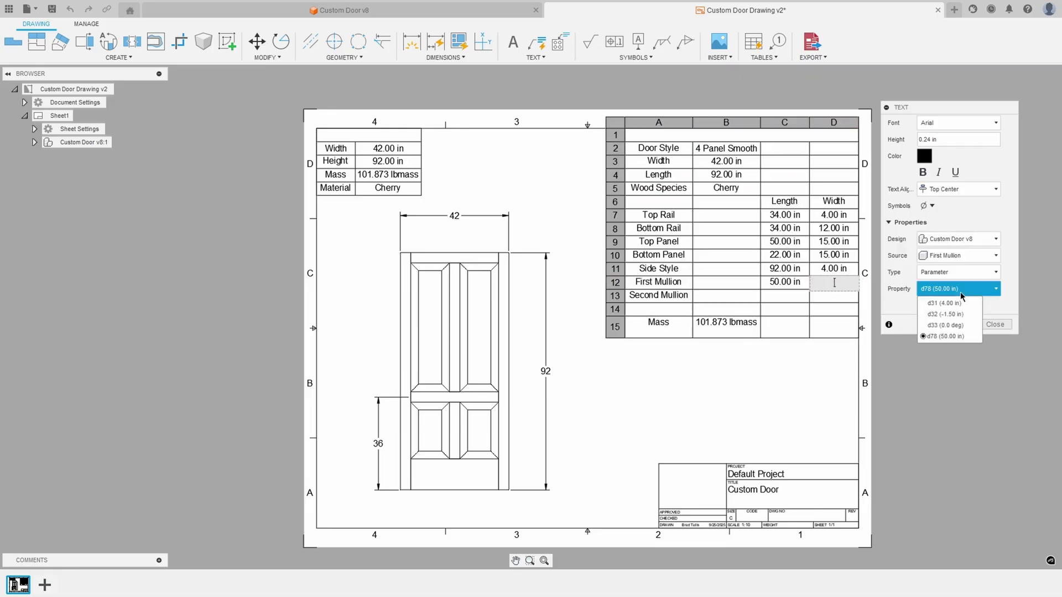
{"action": "left_click", "coordinate": [944, 303]}
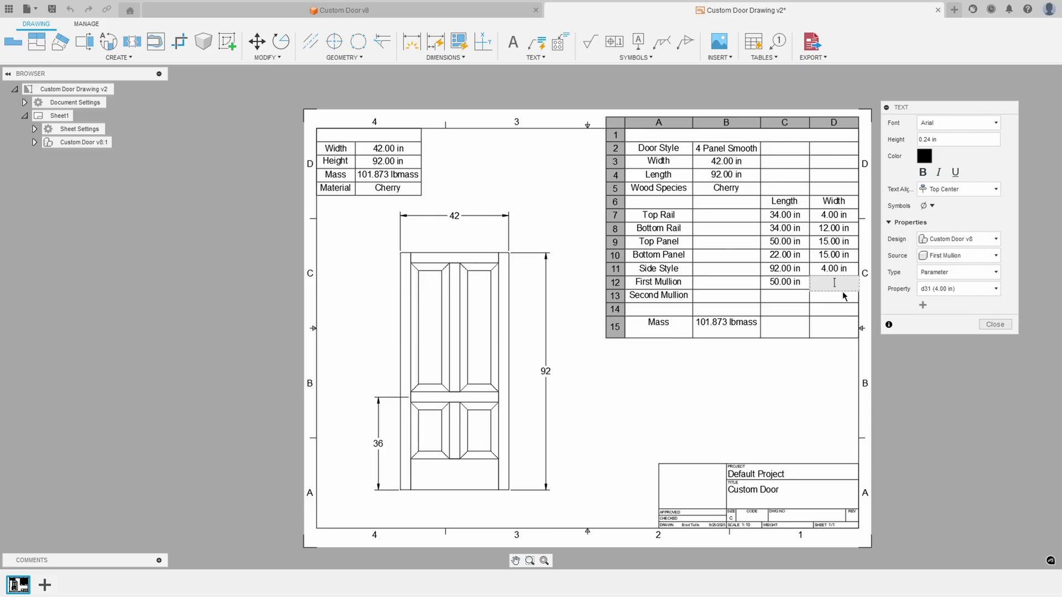
{"action": "left_click", "coordinate": [922, 304]}
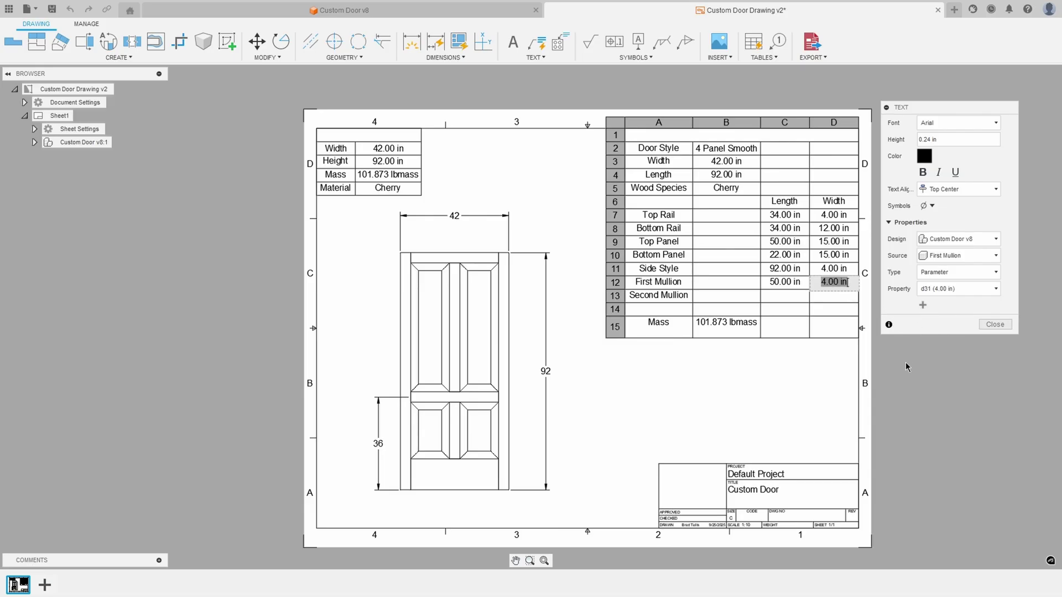
{"action": "left_click", "coordinate": [995, 325]}
{"action": "left_click", "coordinate": [766, 391]}
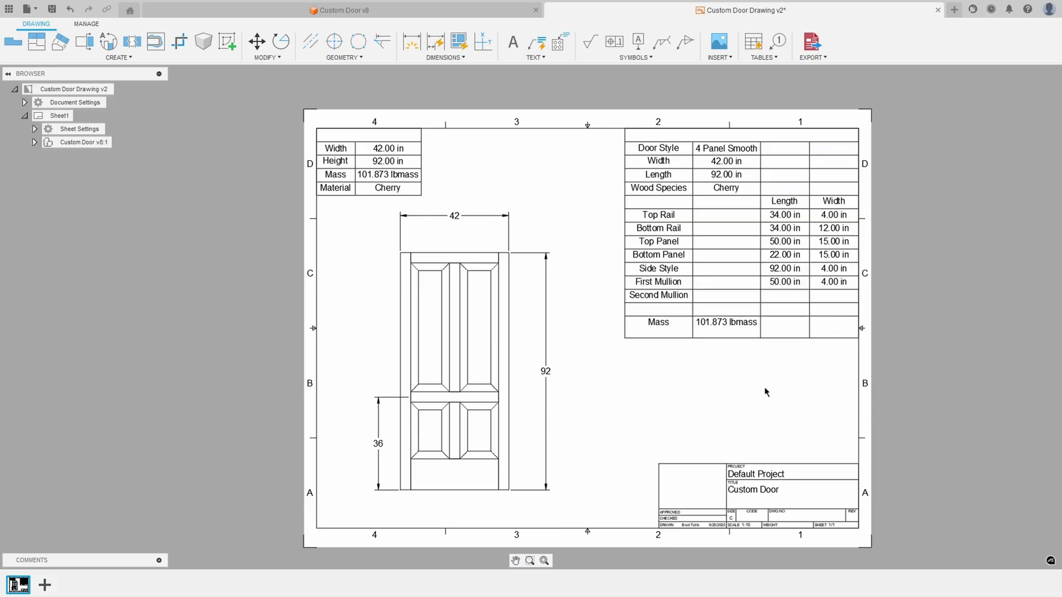
{"action": "double_click", "coordinate": [765, 290]}
{"action": "left_click", "coordinate": [797, 364]}
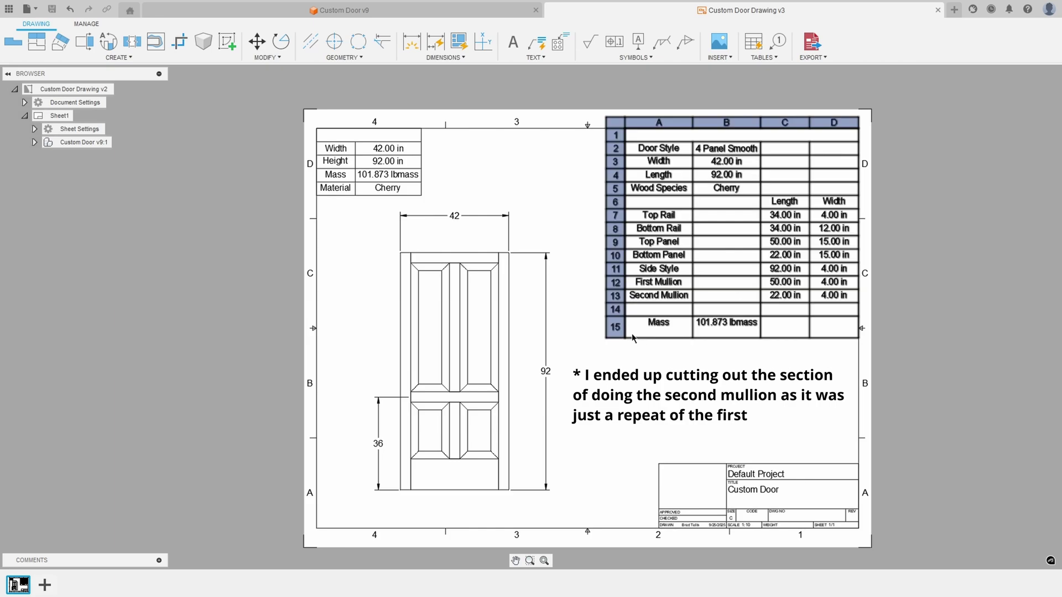
{"action": "left_click", "coordinate": [567, 312]}
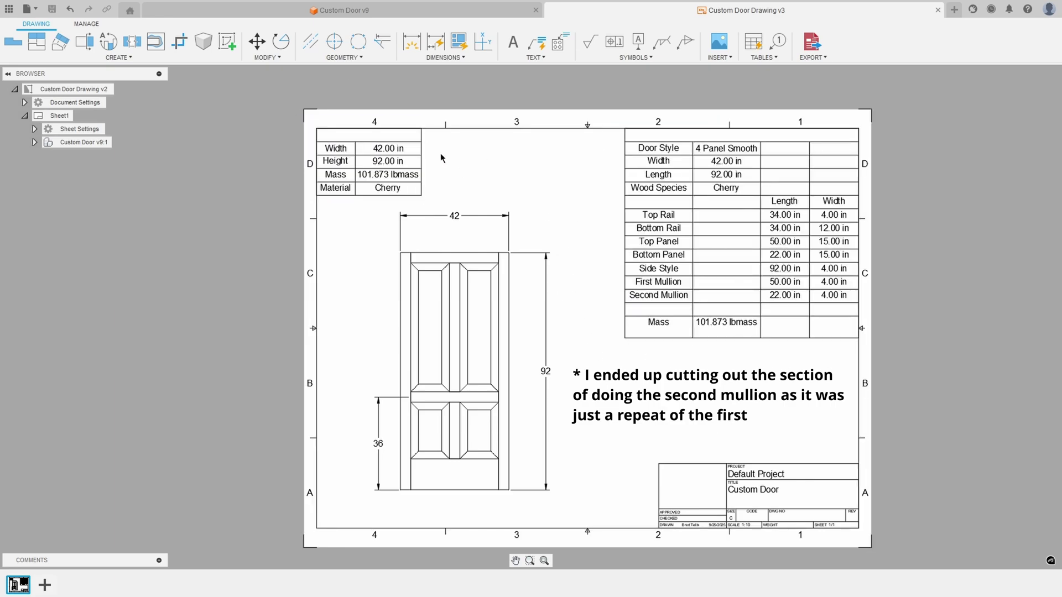
- Switch to the Custom Door design and activate its top-level component
{"action": "left_click", "coordinate": [336, 11]}
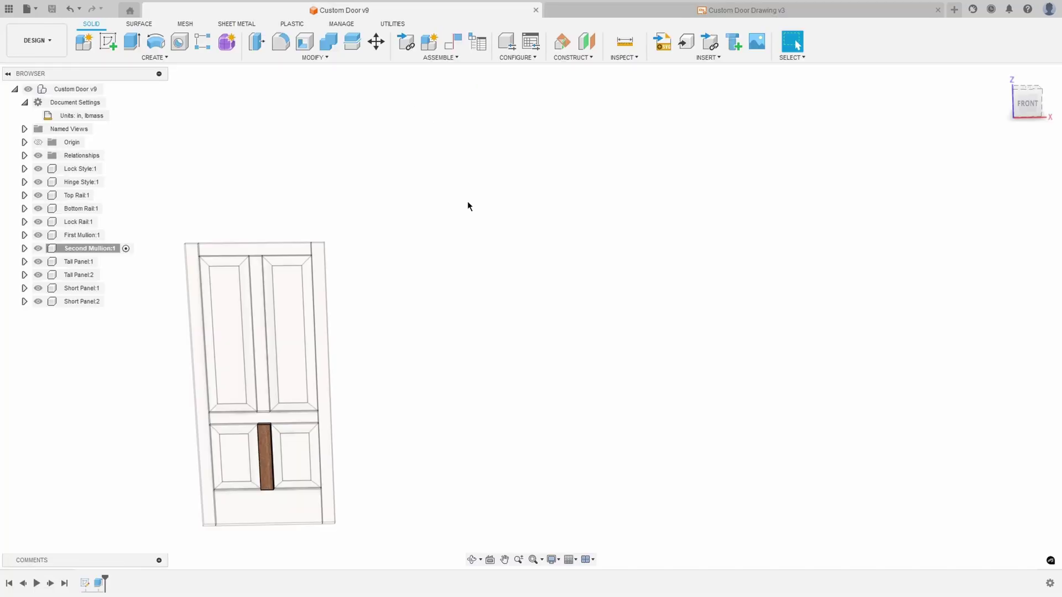
{"action": "left_click", "coordinate": [113, 89]}
{"action": "middle_click_drag", "start_coordinate": [400, 143], "coordinate": [293, 74], "text": "shift"}
- Replace the door's physical material with Mahogany from the Fusion Material Library
{"action": "left_click", "coordinate": [292, 59]}
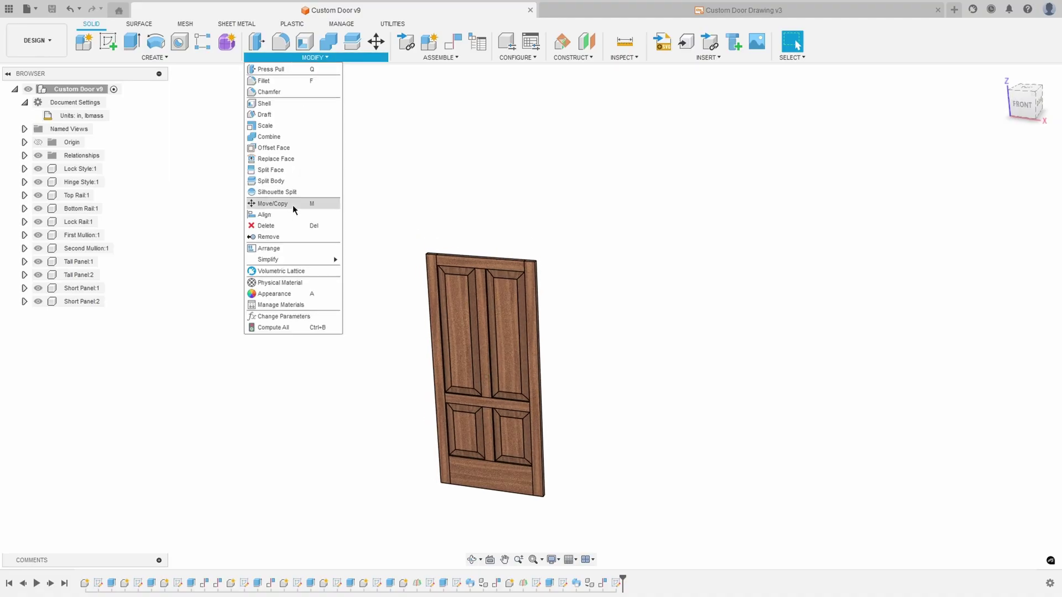
{"action": "left_click", "coordinate": [291, 283]}
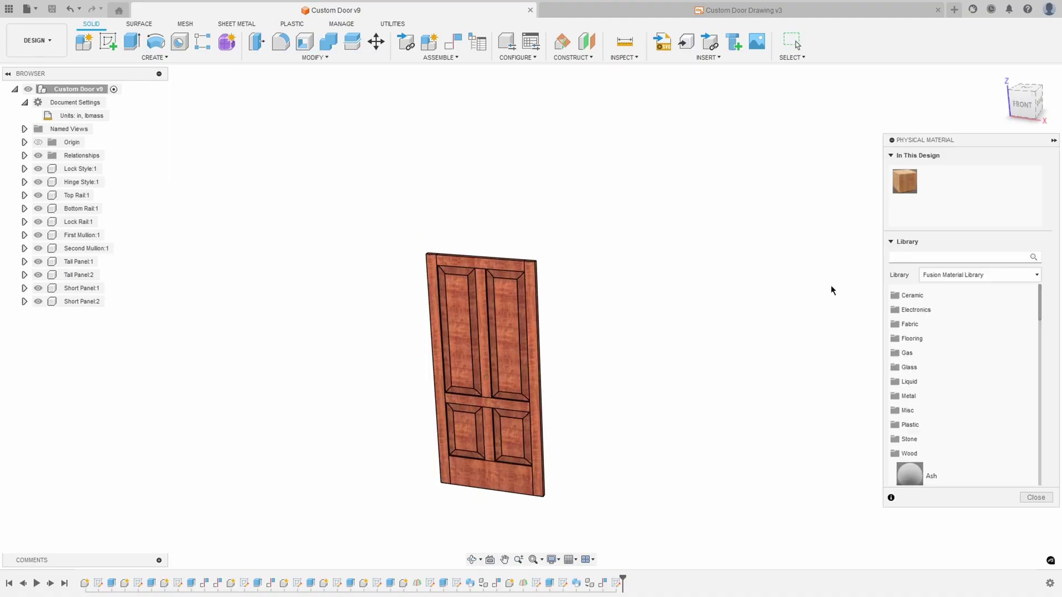
{"action": "left_click_drag", "start_coordinate": [1042, 302], "coordinate": [1041, 368]}
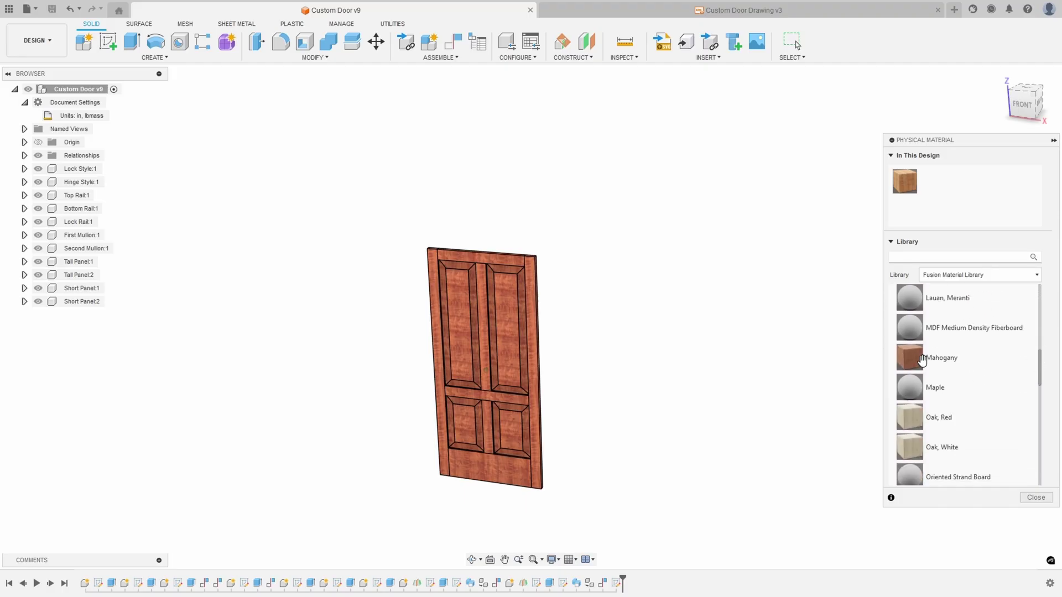
{"action": "left_click_drag", "start_coordinate": [913, 358], "coordinate": [907, 180]}
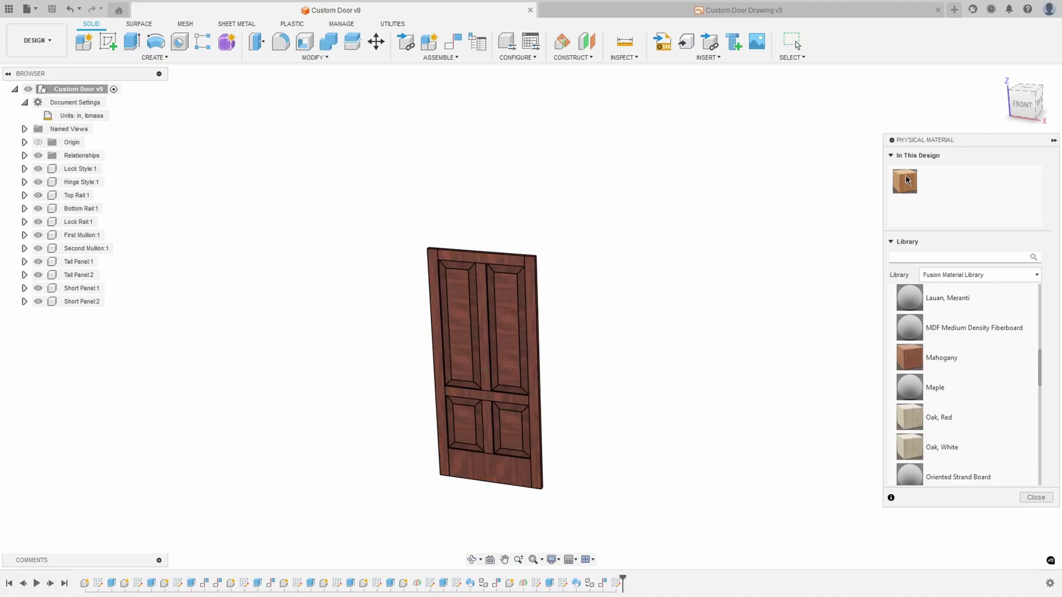
{"action": "left_click", "coordinate": [1030, 499]}
- Change the description in the Custom Door component's properties to 4 Panel Demo Door
{"action": "right_click", "coordinate": [81, 89]}
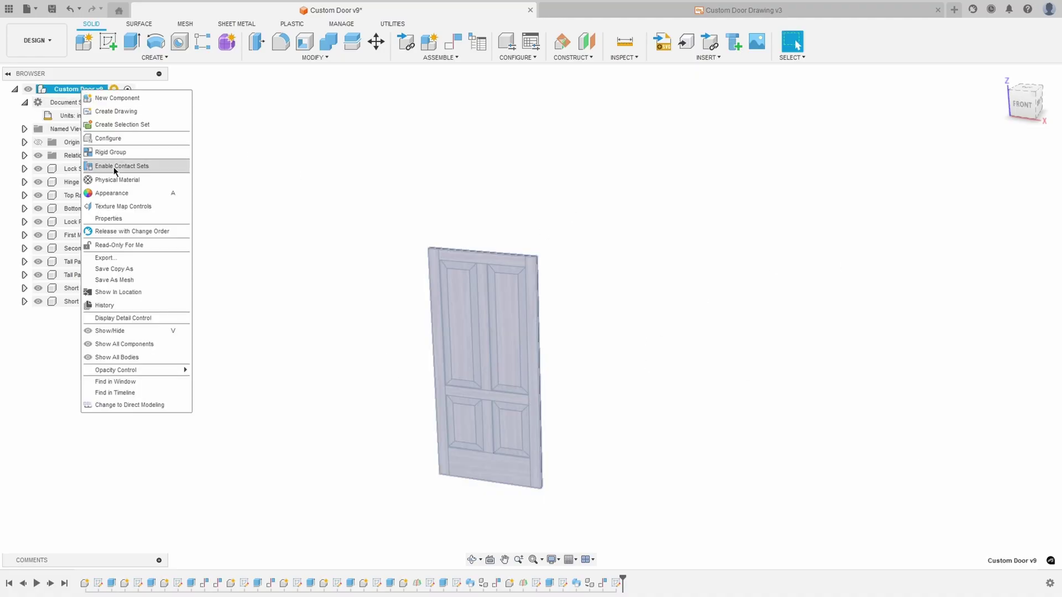
{"action": "left_click", "coordinate": [117, 219]}
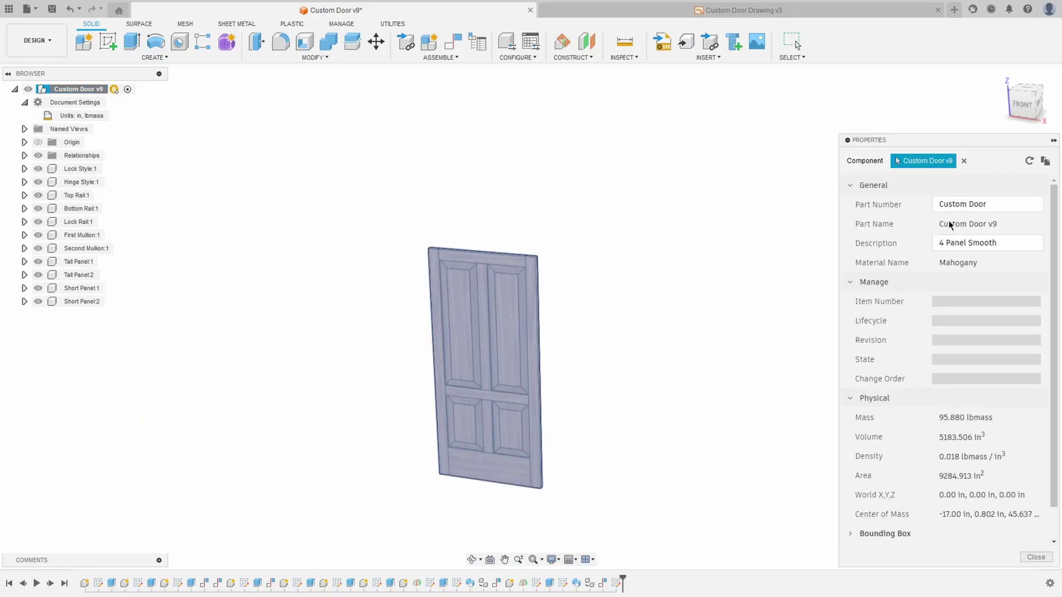
{"action": "left_click_drag", "start_coordinate": [999, 242], "coordinate": [986, 241]}
{"action": "type", "text": "Dem"}
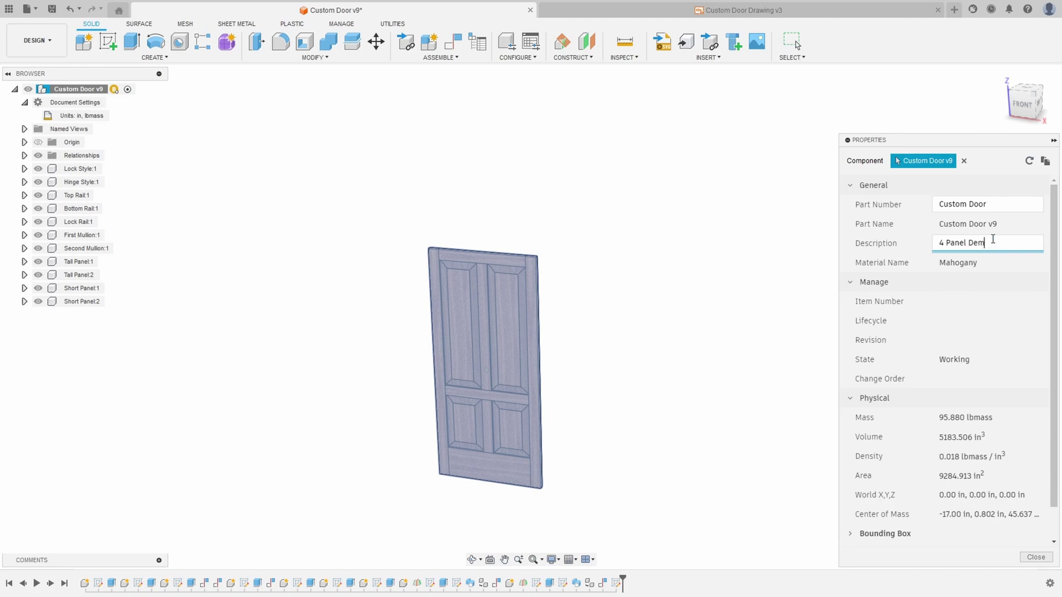
{"action": "type", "text": "o Doo"}
{"action": "left_click", "coordinate": [1032, 558]}
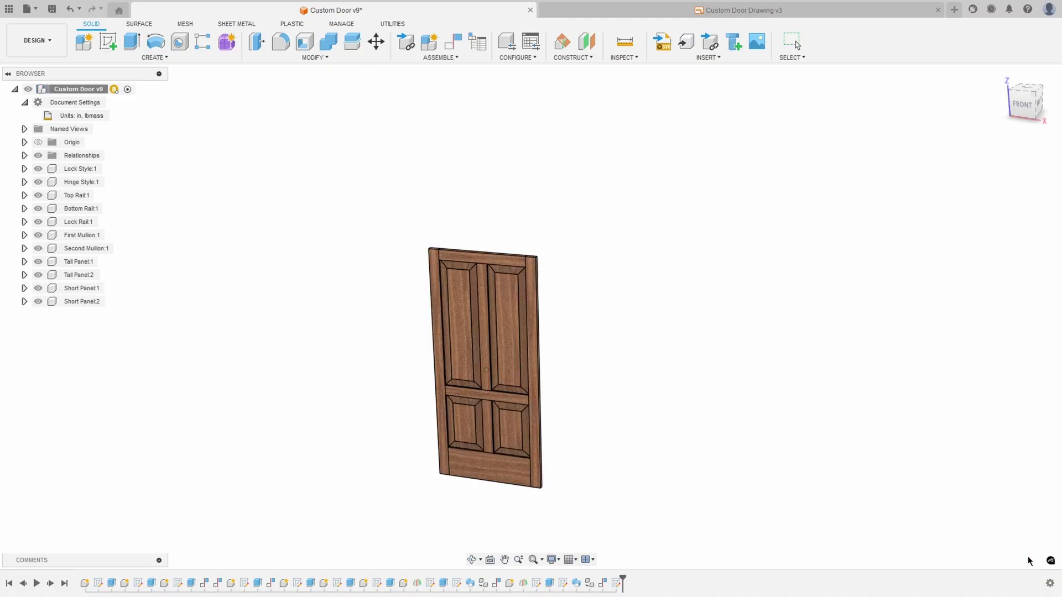
- In the door's design parameters, set Style_Width to 6 in and Door_Height to 84 in
{"action": "left_click", "coordinate": [329, 56]}
{"action": "left_click", "coordinate": [290, 315]}
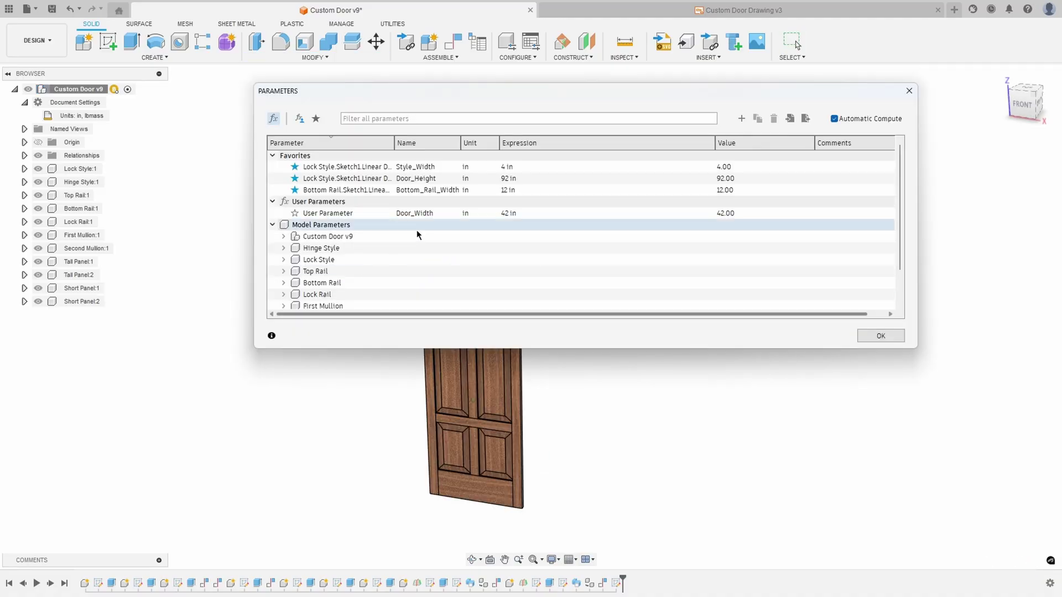
{"action": "double_click", "coordinate": [508, 167]}
{"action": "type", "text": "6"}
{"action": "key", "text": "Return"}
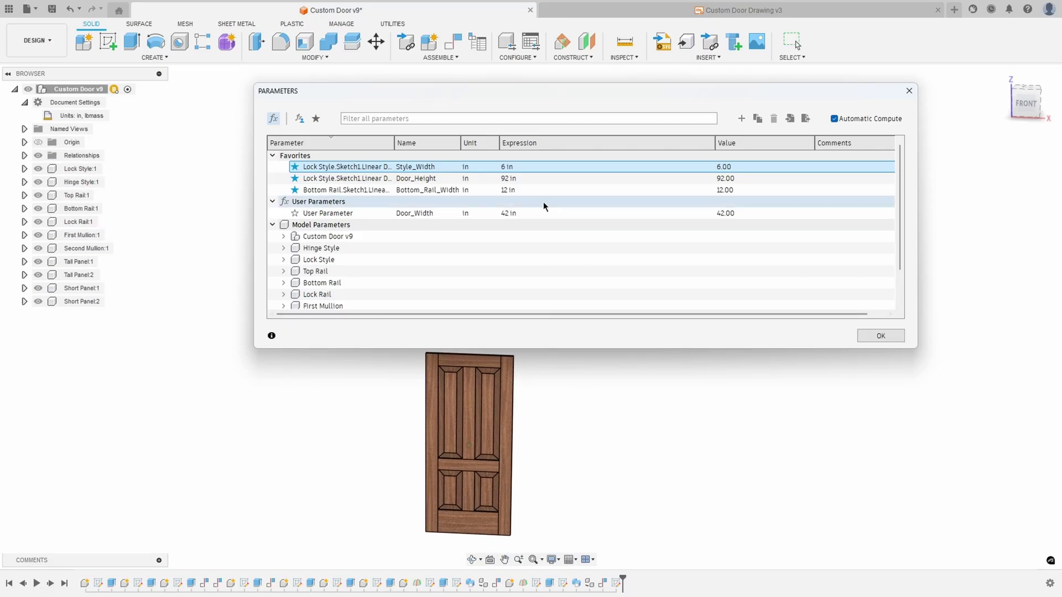
{"action": "left_click", "coordinate": [525, 178]}
{"action": "type", "text": "84"}
{"action": "key", "text": "Return"}
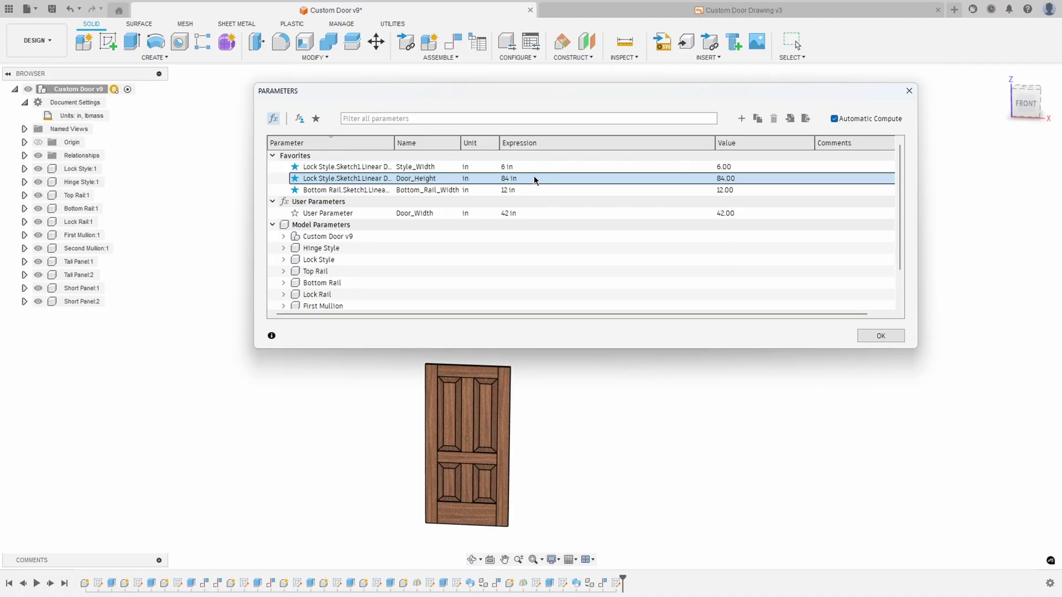
- Set the Door_Width parameter to 40 in and Bottom_Rail_Width to 10 in, and accept the parameter changes
{"action": "left_click", "coordinate": [526, 214]}
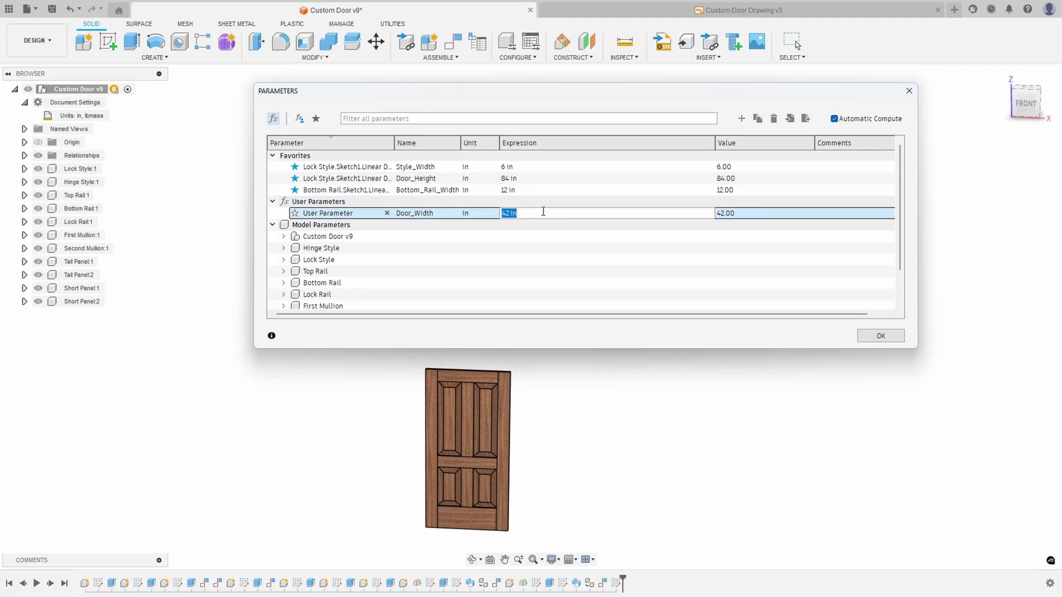
{"action": "type", "text": "38"}
{"action": "key", "text": "BackSpace"}
{"action": "key", "text": "BackSpace"}
{"action": "type", "text": "40"}
{"action": "key", "text": "Return"}
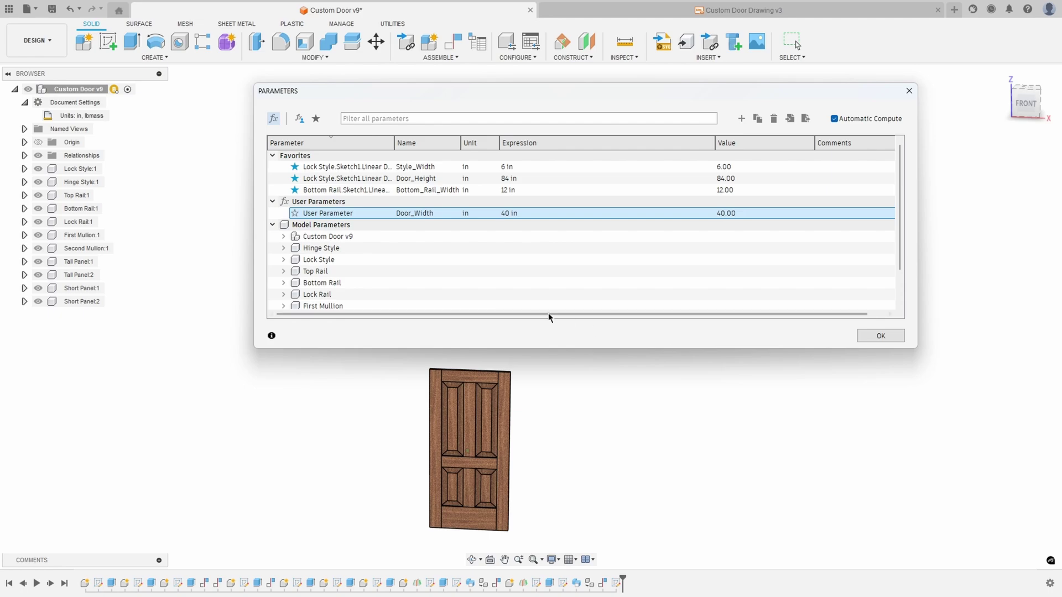
{"action": "left_click", "coordinate": [534, 189]}
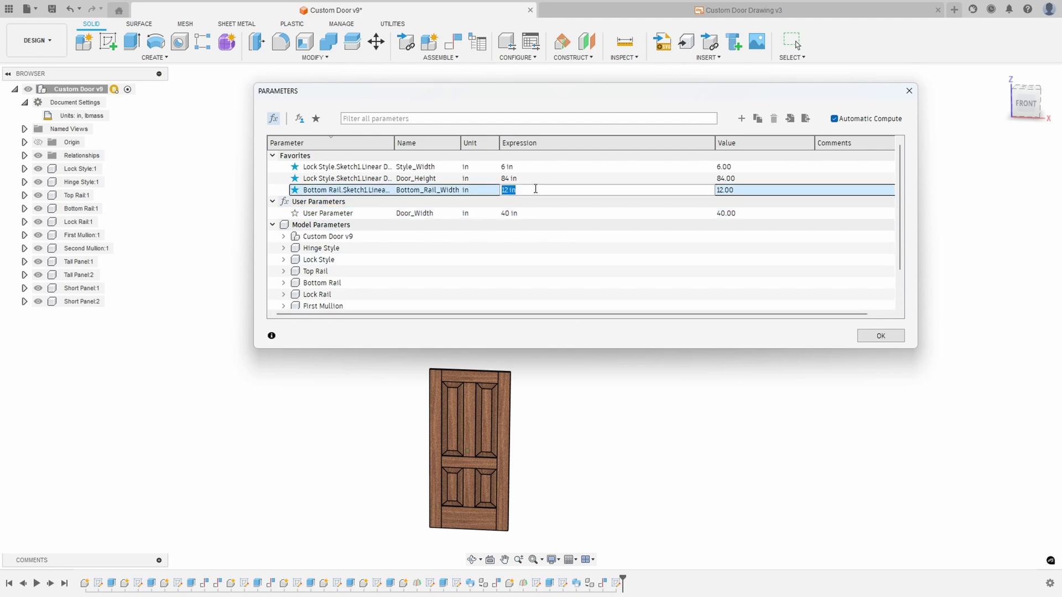
{"action": "type", "text": "10"}
{"action": "key", "text": "Return"}
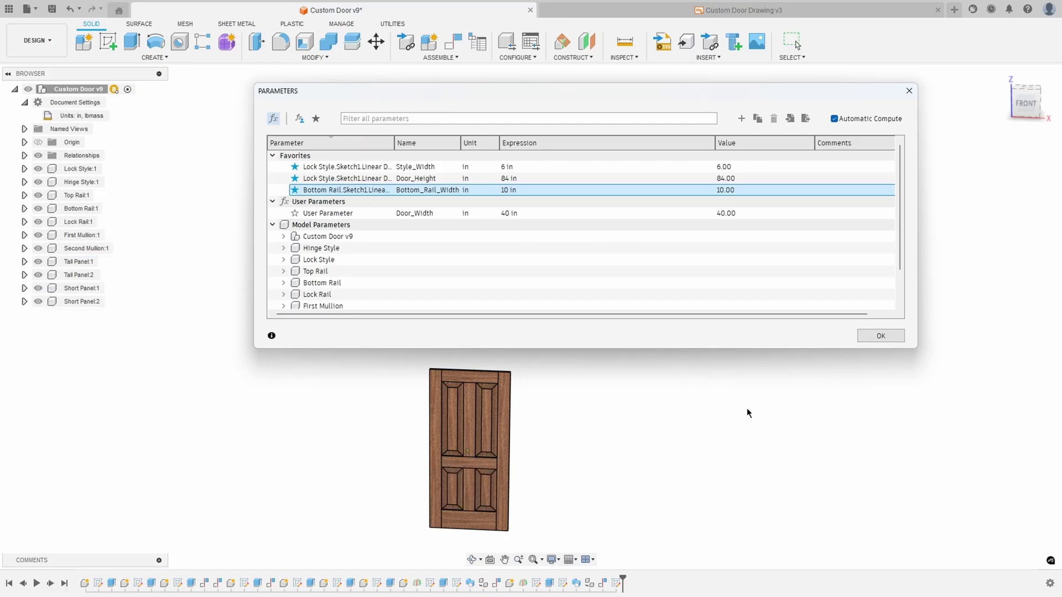
{"action": "left_click", "coordinate": [884, 337]}
- Save the door design as a new version and update the door drawing to the latest version
{"action": "left_click", "coordinate": [52, 9]}
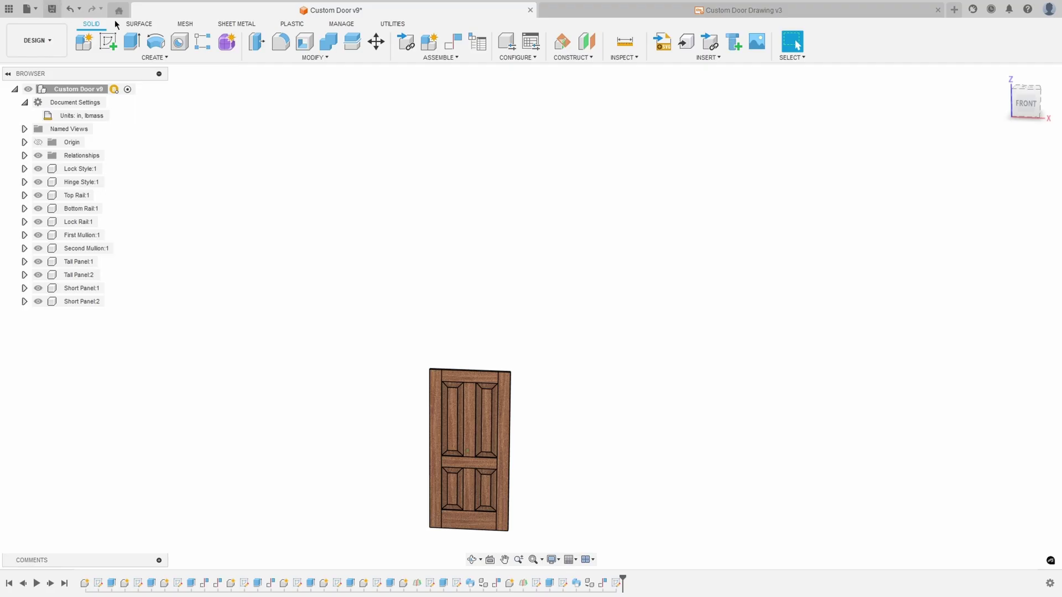
{"action": "left_click", "coordinate": [545, 321]}
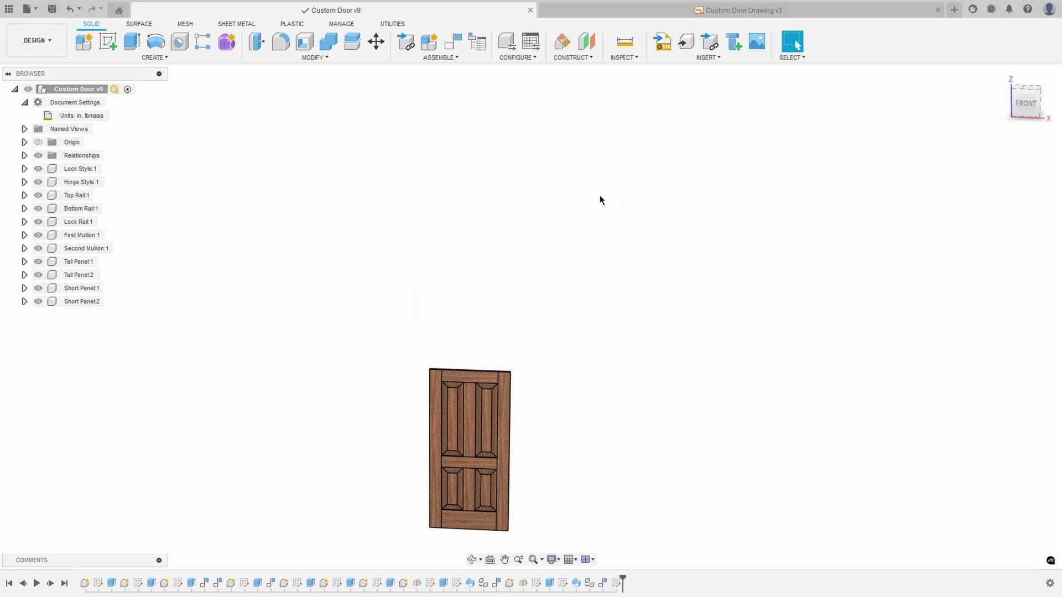
{"action": "left_click", "coordinate": [634, 11]}
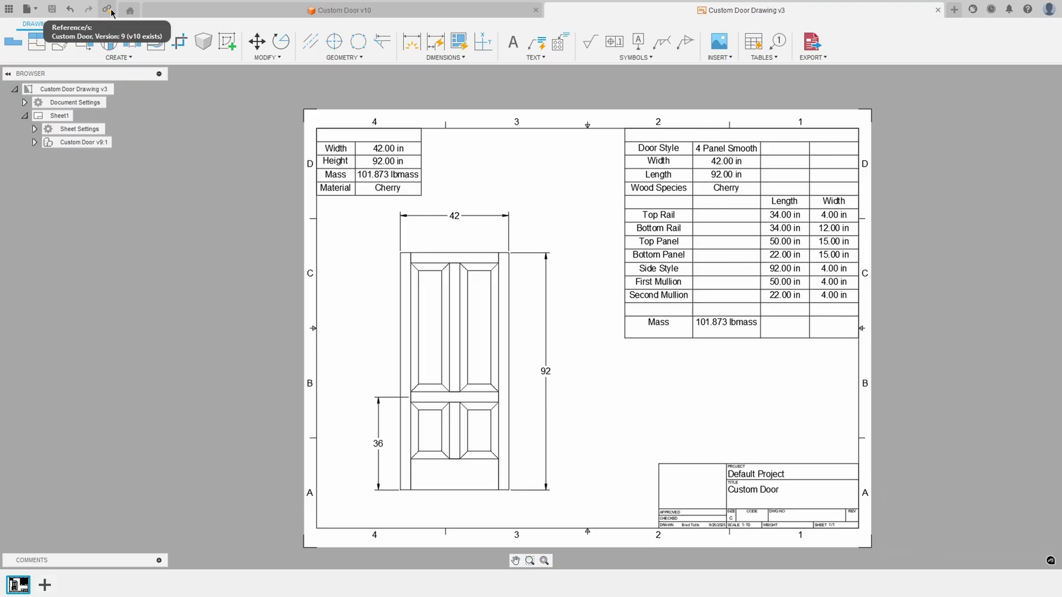
{"action": "left_click", "coordinate": [107, 9]}
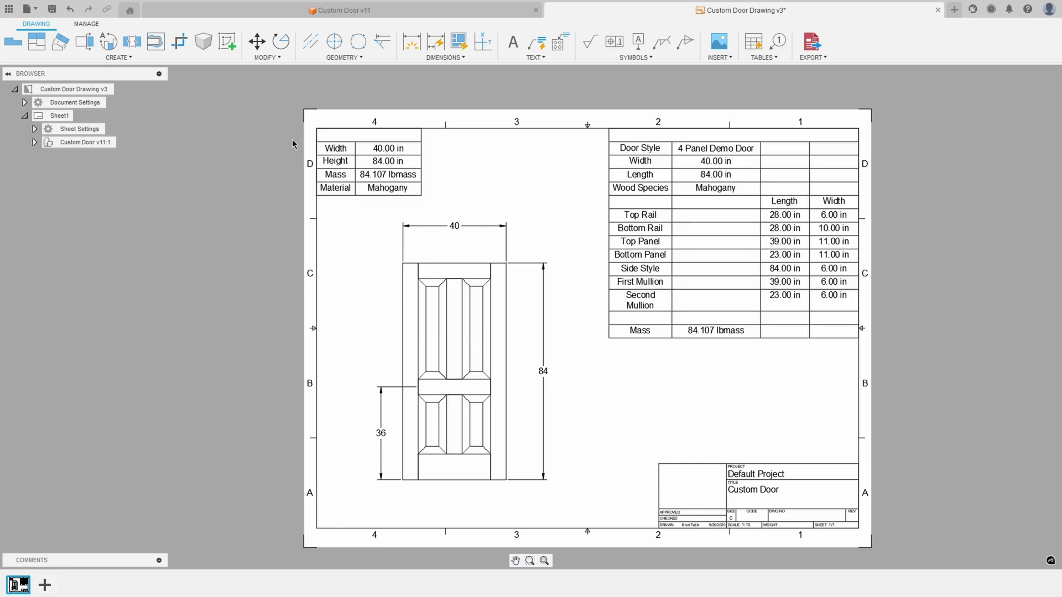
- Examine the General and Parameter property choices for the Second Mullion from the small table's Material value cell
{"action": "double_click", "coordinate": [395, 191]}
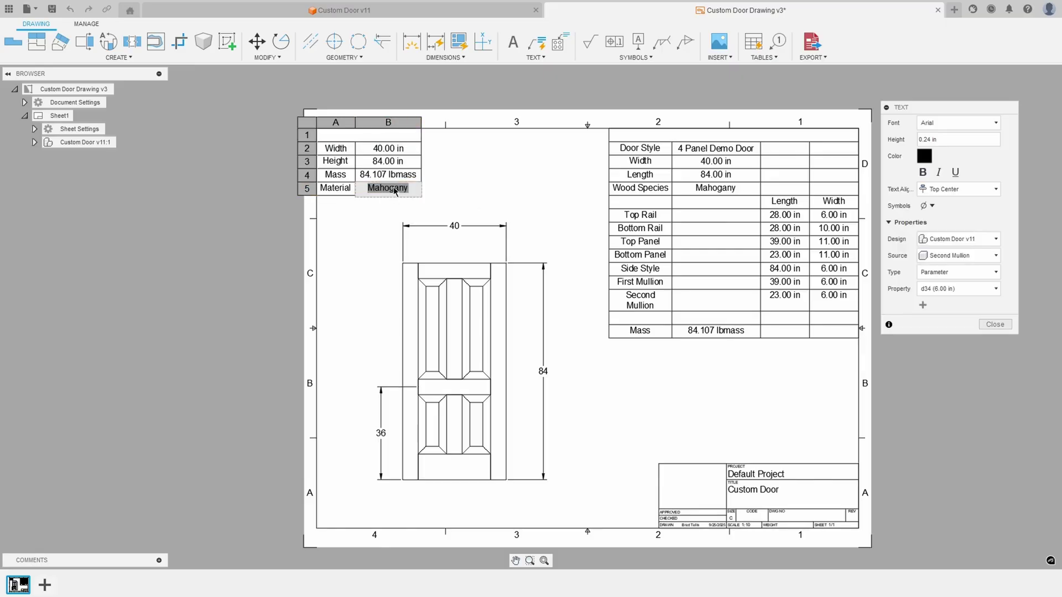
{"action": "left_click", "coordinate": [955, 273]}
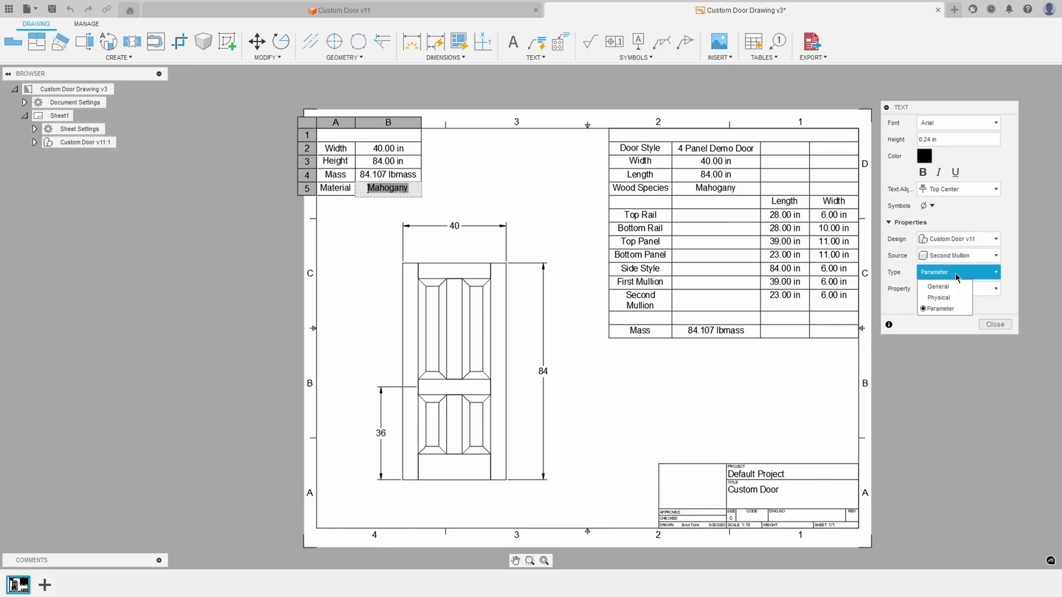
{"action": "left_click", "coordinate": [955, 286]}
{"action": "left_click", "coordinate": [956, 274]}
{"action": "left_click", "coordinate": [956, 287]}
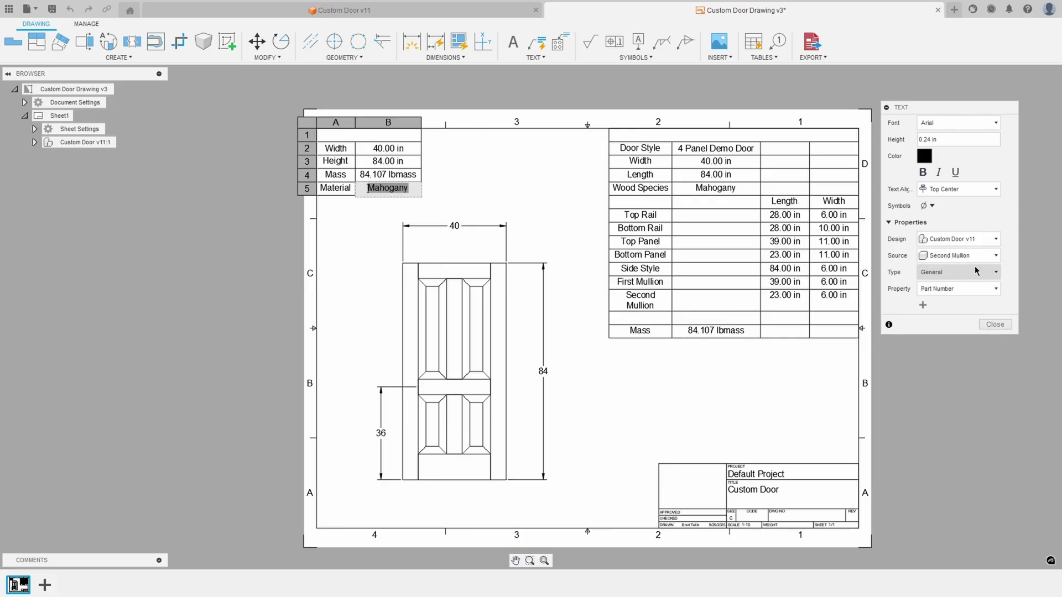
{"action": "left_click", "coordinate": [956, 272]}
{"action": "left_click", "coordinate": [940, 308]}
{"action": "left_click", "coordinate": [954, 289]}
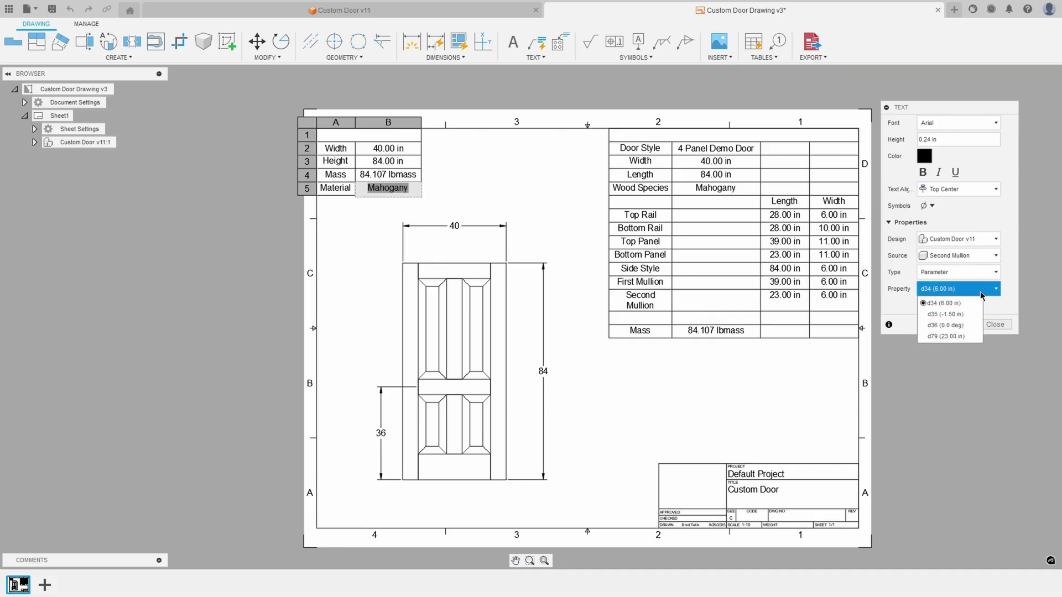